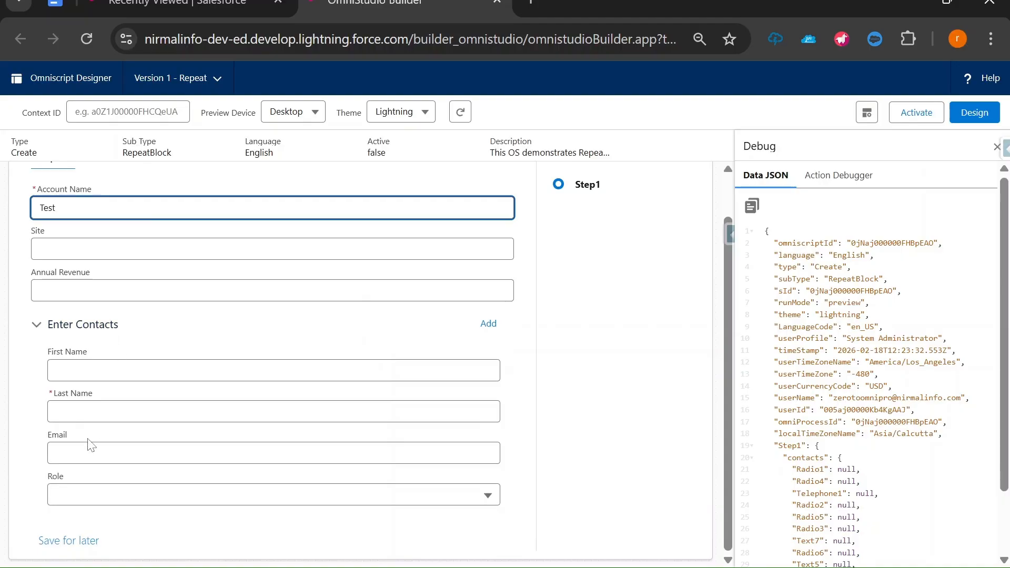
Enter "Contact" as the contact's last name and choose Primary Contact as the role in the previewed form.
{"action": "left_click", "coordinate": [84, 411]}
{"action": "type", "text": "Contact"}
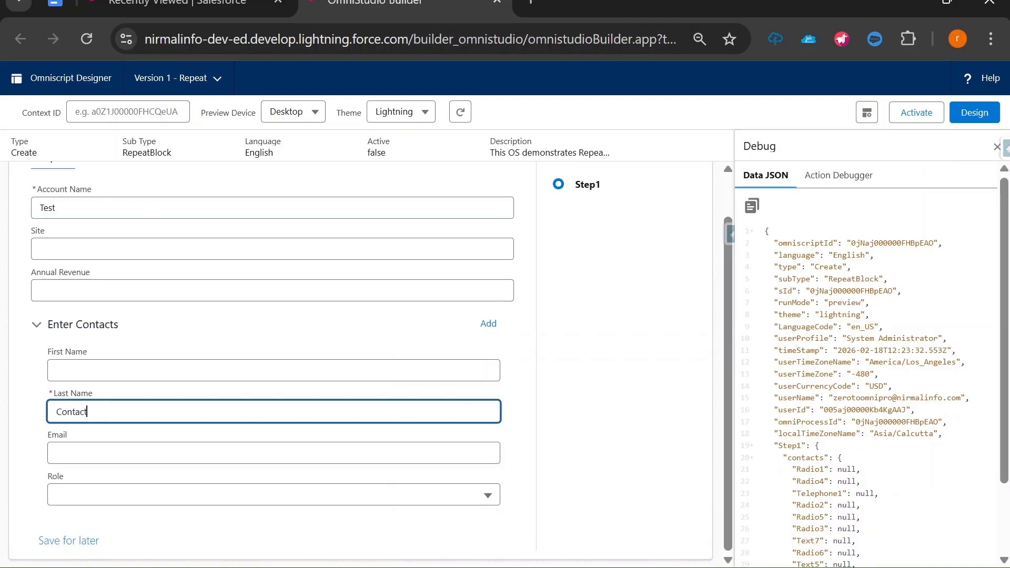
{"action": "left_click", "coordinate": [81, 496]}
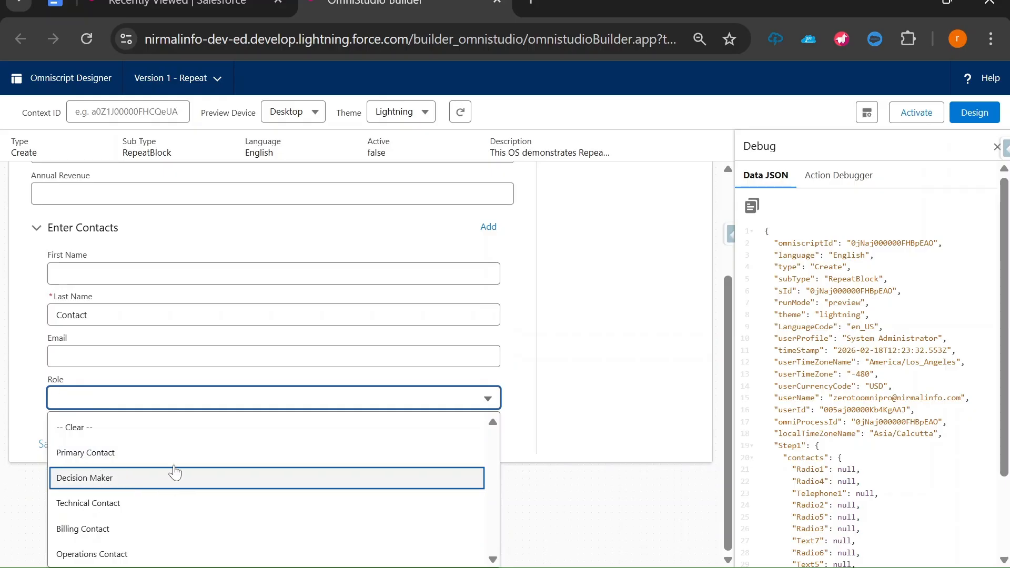
{"action": "left_click", "coordinate": [117, 463]}
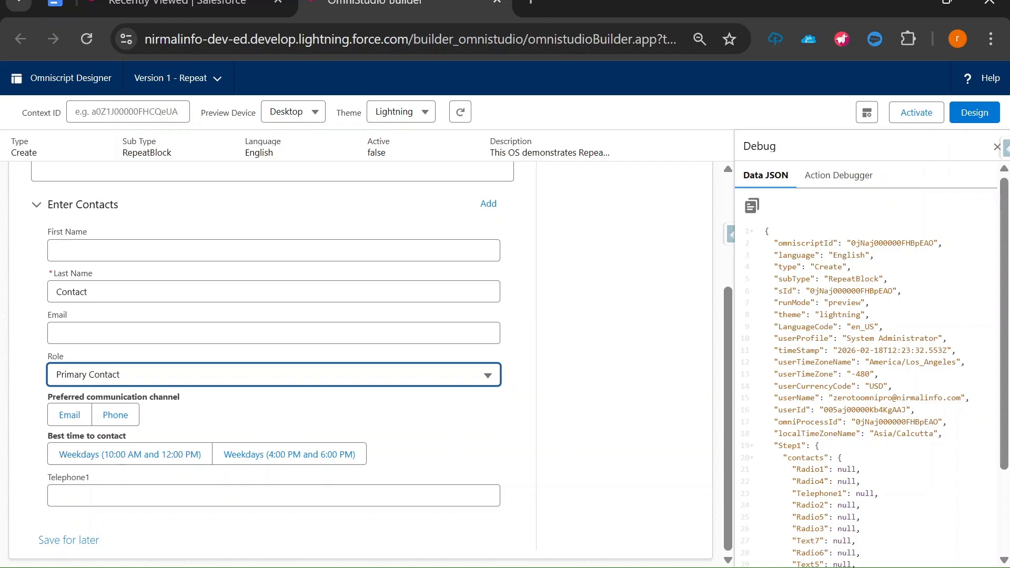
Test the role-specific questions by changing the contact's role to Technical Contact and finally to Billing Contact.
{"action": "left_click", "coordinate": [162, 384]}
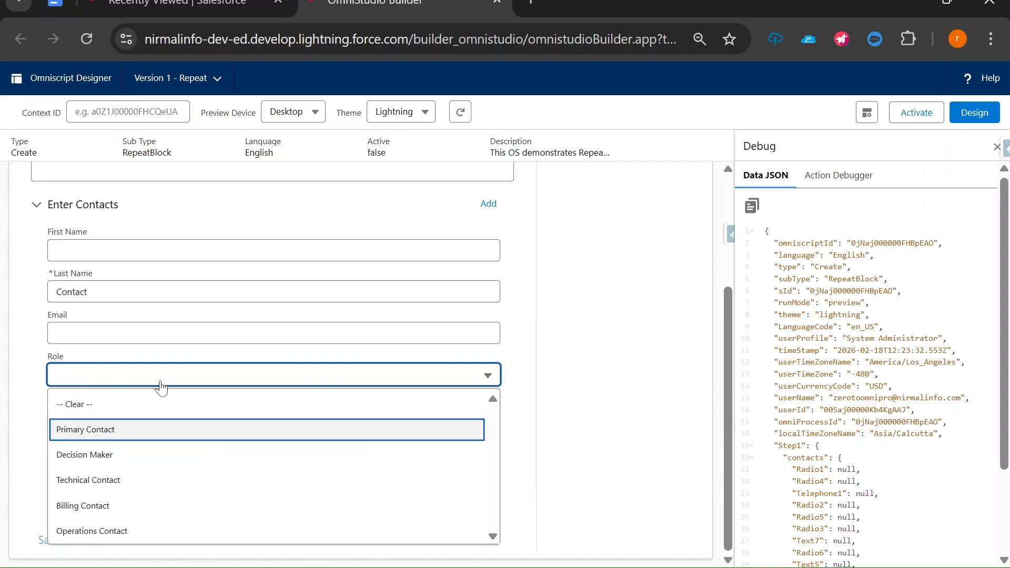
{"action": "left_click", "coordinate": [133, 480]}
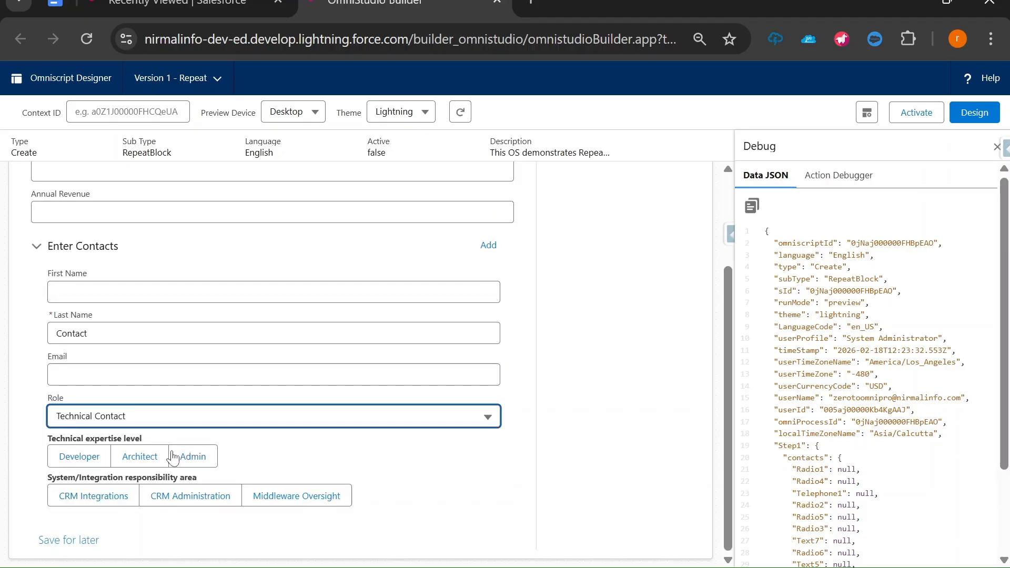
{"action": "left_click", "coordinate": [171, 424]}
{"action": "left_click", "coordinate": [143, 468]}
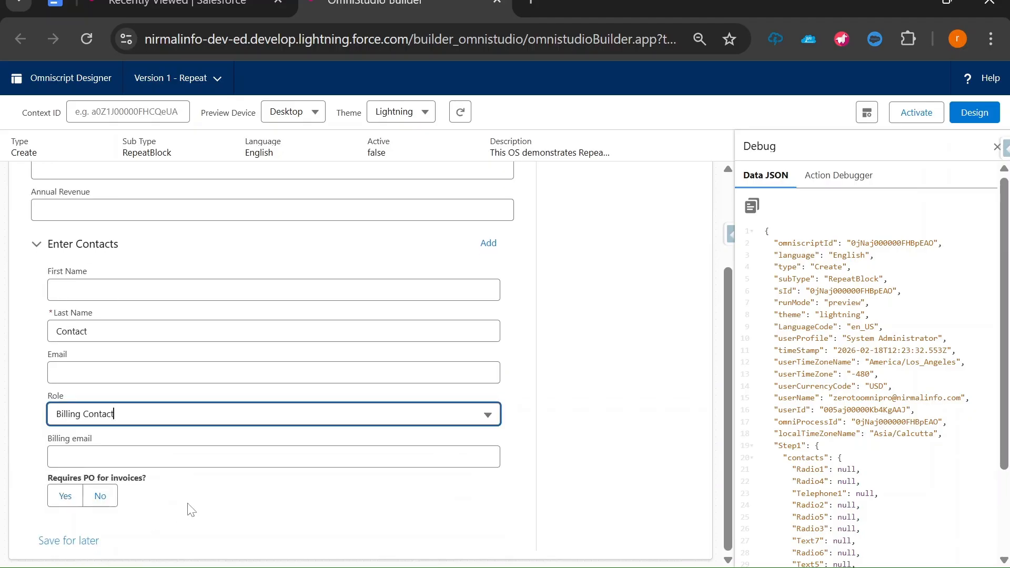
Add a second Enter Contacts block and set its role to Technical Contact.
{"action": "left_click", "coordinate": [489, 250]}
{"action": "scroll", "coordinate": [486, 289], "scroll_direction": "down", "scroll_amount": 2}
{"action": "left_click", "coordinate": [274, 457]}
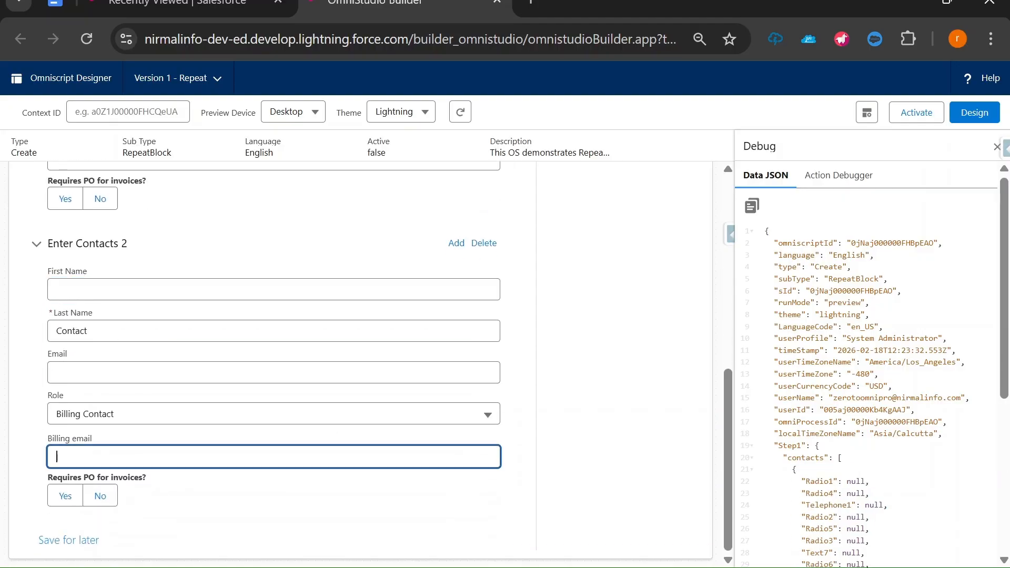
{"action": "left_click", "coordinate": [133, 421]}
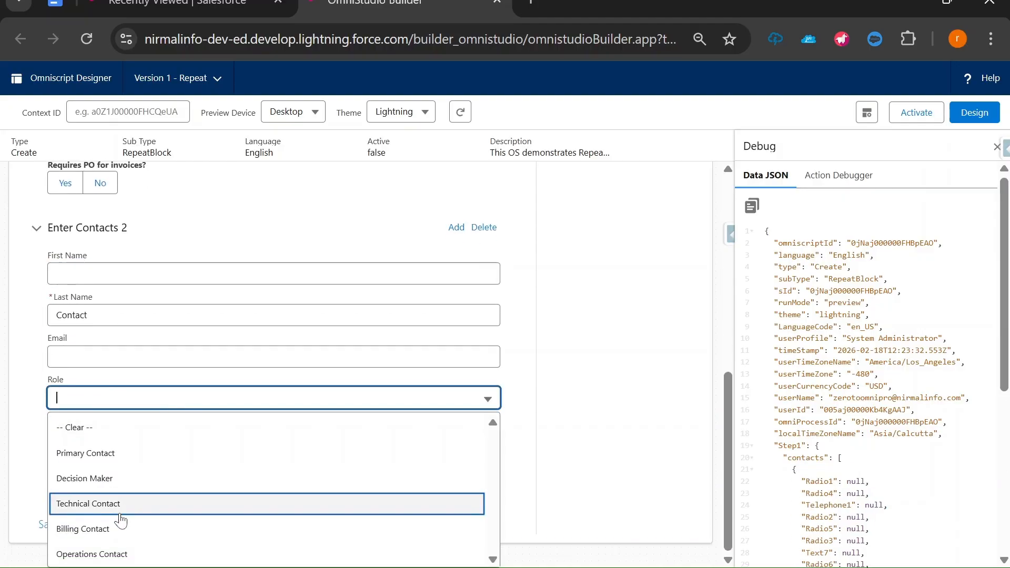
{"action": "left_click", "coordinate": [120, 506]}
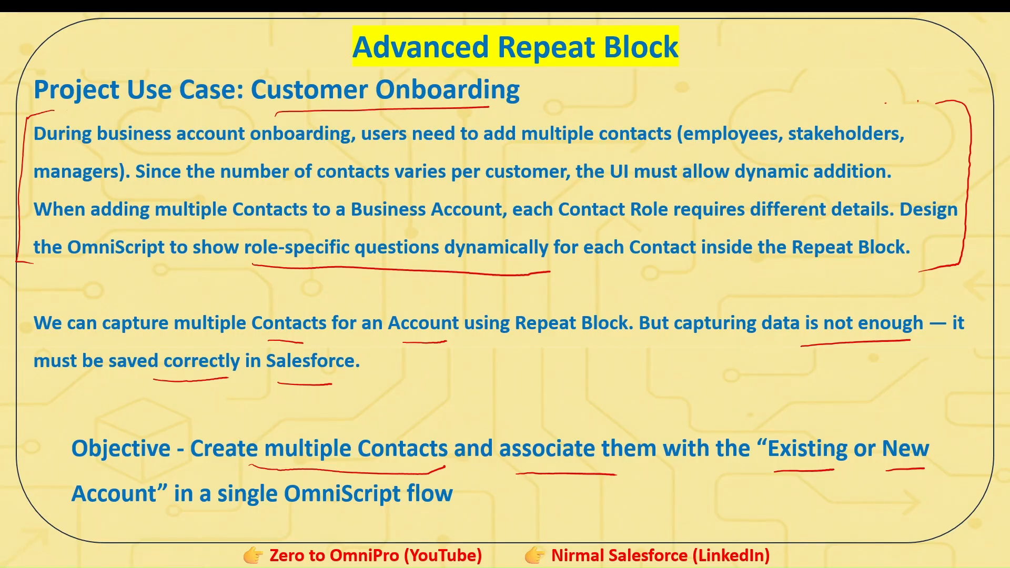
{"action": "left_click_drag", "start_coordinate": [630, 192], "coordinate": [663, 186]}
{"action": "left_click_drag", "start_coordinate": [239, 234], "coordinate": [280, 274]}
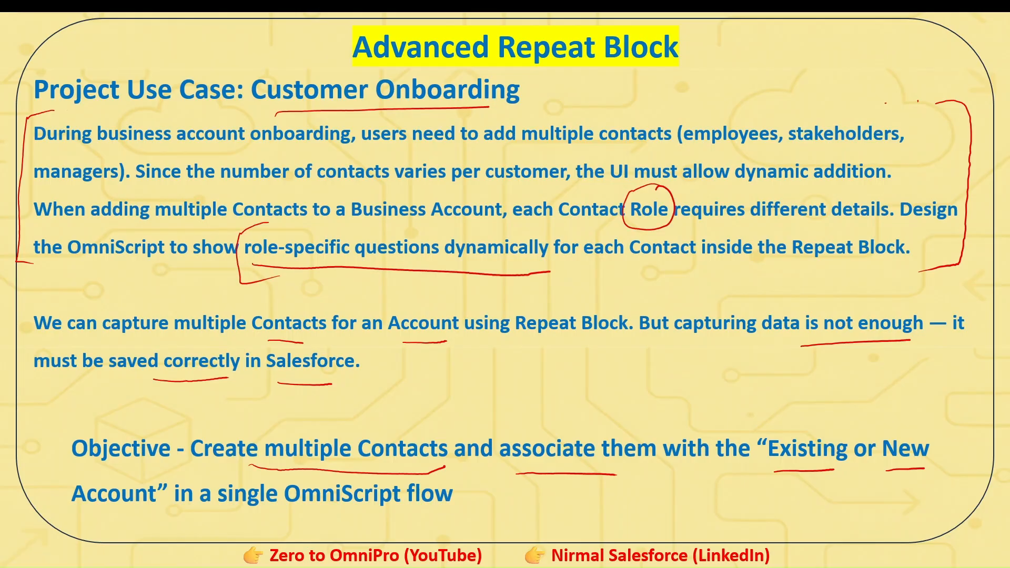
{"action": "left_click_drag", "start_coordinate": [533, 227], "coordinate": [549, 271]}
{"action": "key", "text": "alt+Tab"}
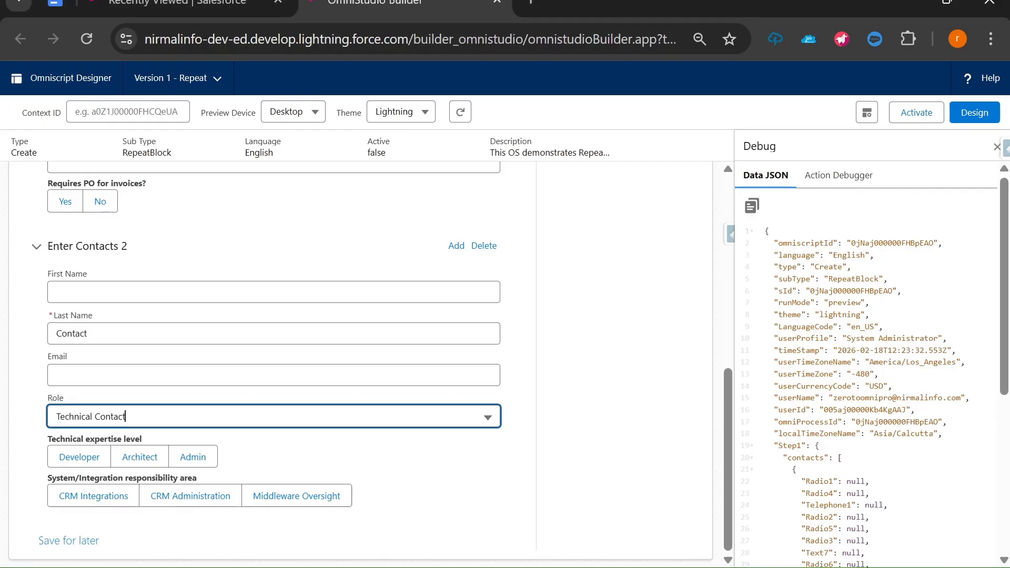
{"action": "scroll", "coordinate": [48, 287], "scroll_direction": "up", "scroll_amount": 5}
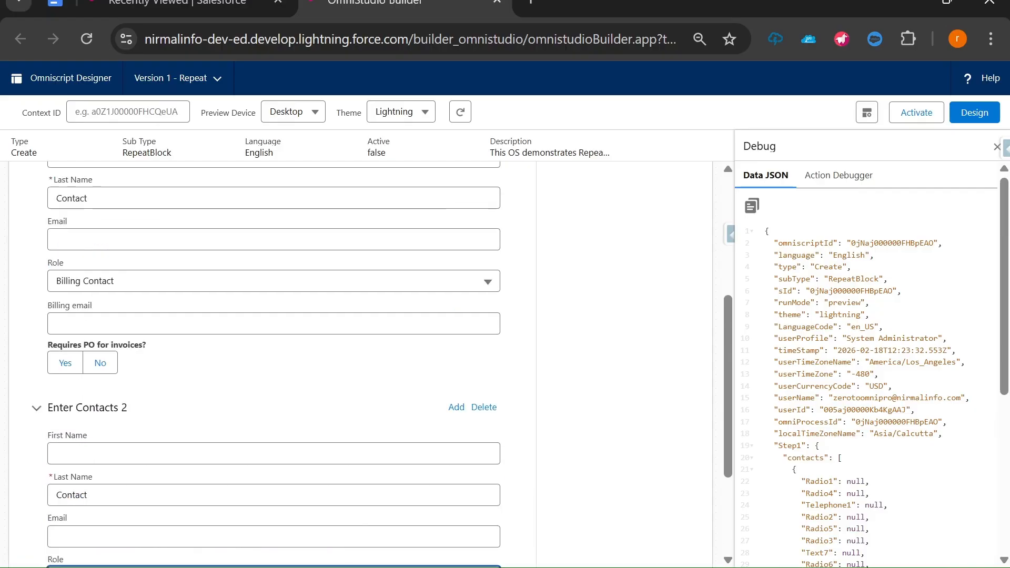
{"action": "scroll", "coordinate": [100, 316], "scroll_direction": "down", "scroll_amount": 2}
{"action": "scroll", "coordinate": [100, 316], "scroll_direction": "down", "scroll_amount": 3}
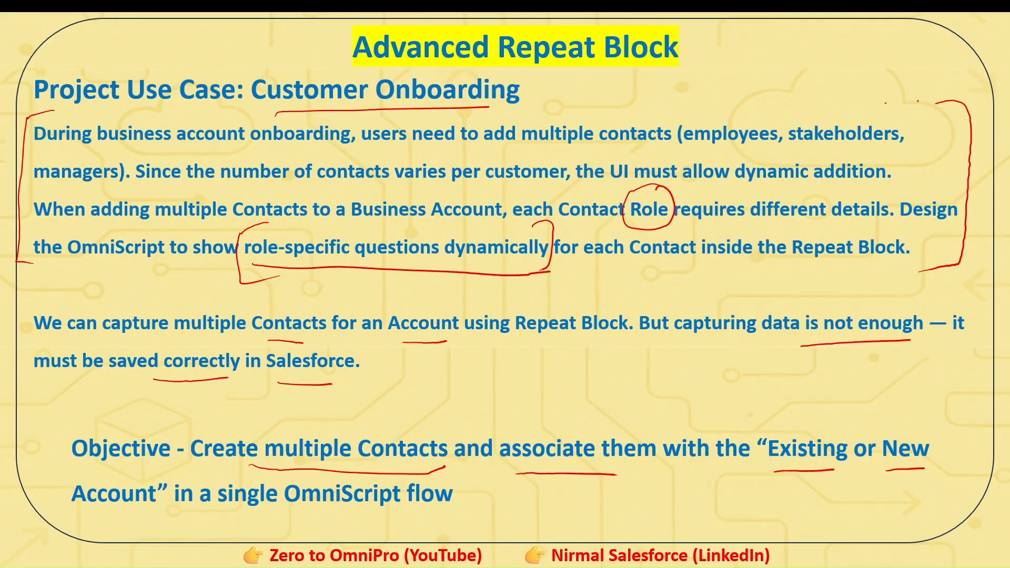
{"action": "mouse_move", "coordinate": [121, 339]}
{"action": "left_mouse_down"}
{"action": "mouse_move", "coordinate": [229, 400]}
{"action": "mouse_move", "coordinate": [287, 333]}
{"action": "mouse_move", "coordinate": [115, 338]}
{"action": "left_mouse_up"}
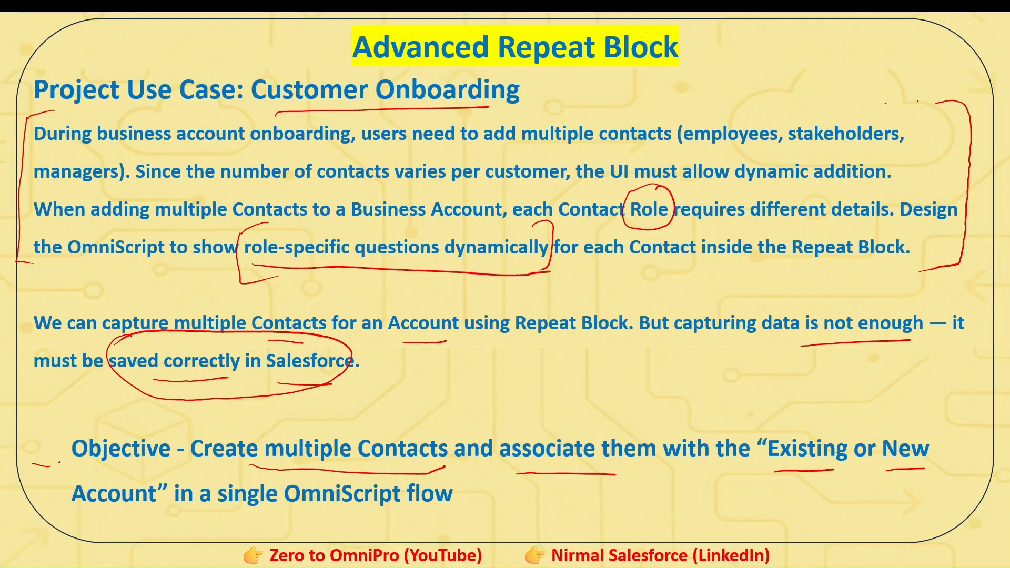
{"action": "left_click_drag", "start_coordinate": [51, 465], "coordinate": [98, 426]}
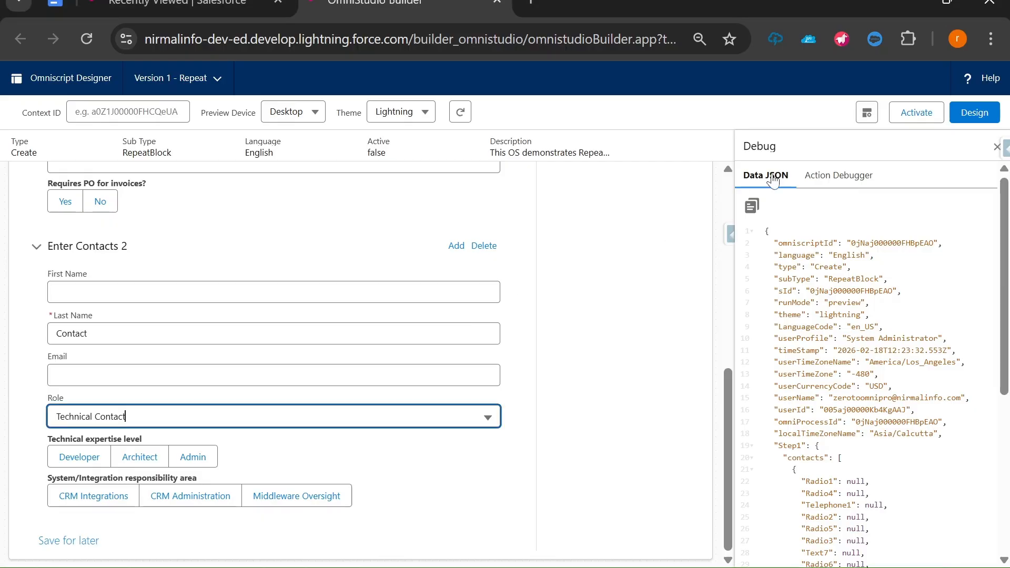
Return to the Omniscript design, search the elements for "data" and add a Data Mapper Post Action below Step1.
{"action": "left_click", "coordinate": [967, 119]}
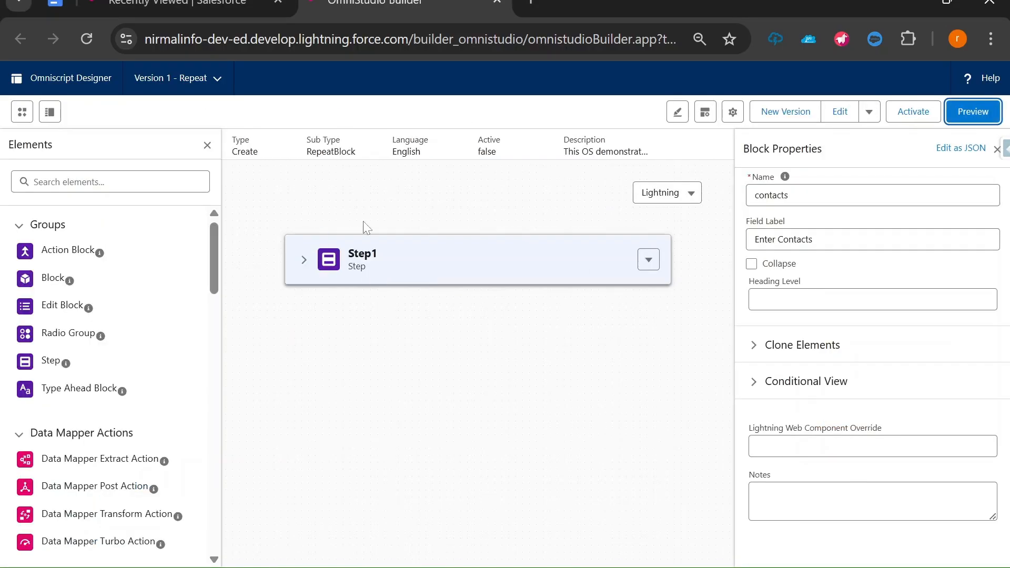
{"action": "left_click", "coordinate": [89, 179]}
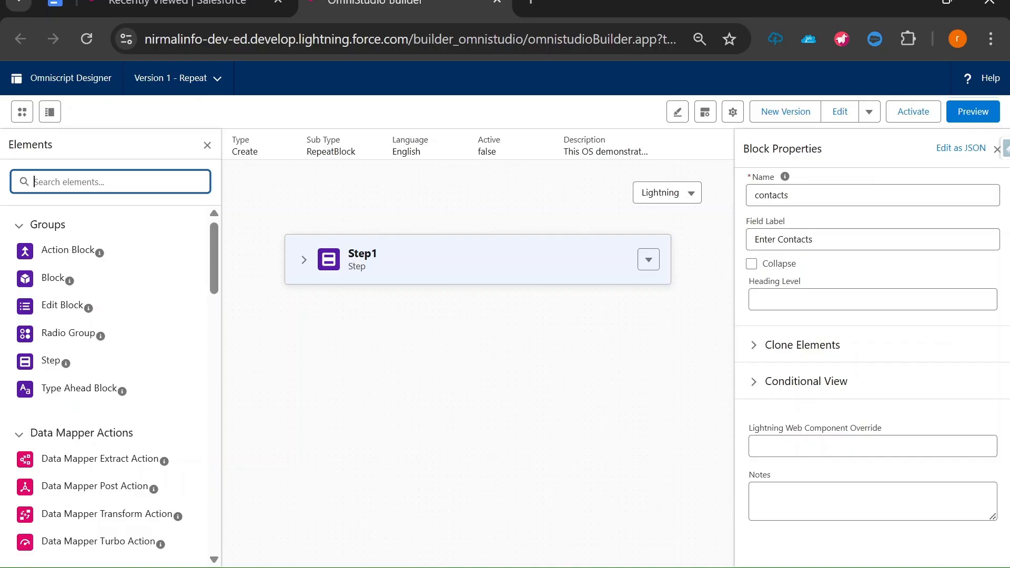
{"action": "type", "text": "data"}
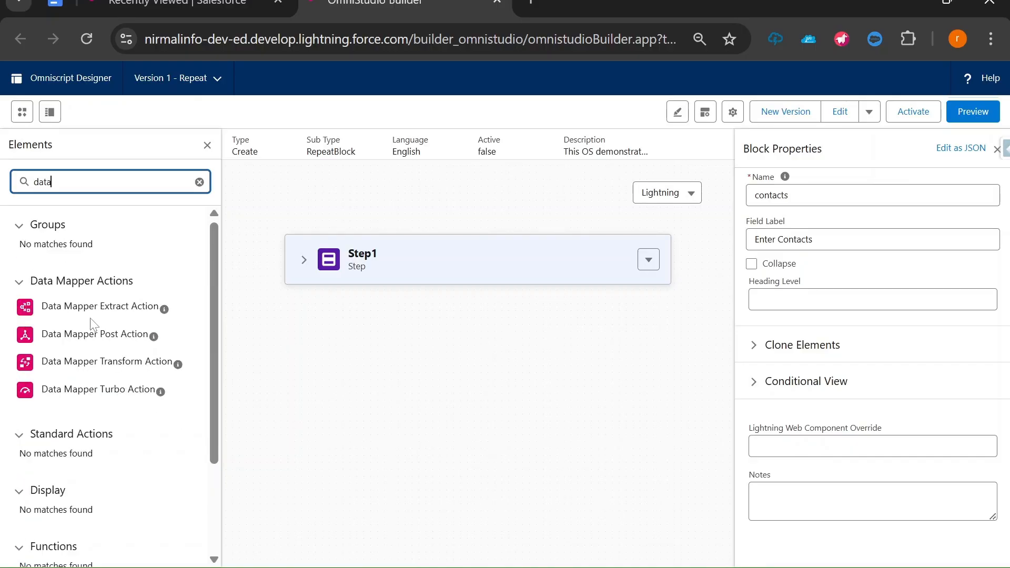
{"action": "left_click_drag", "start_coordinate": [87, 336], "coordinate": [367, 308]}
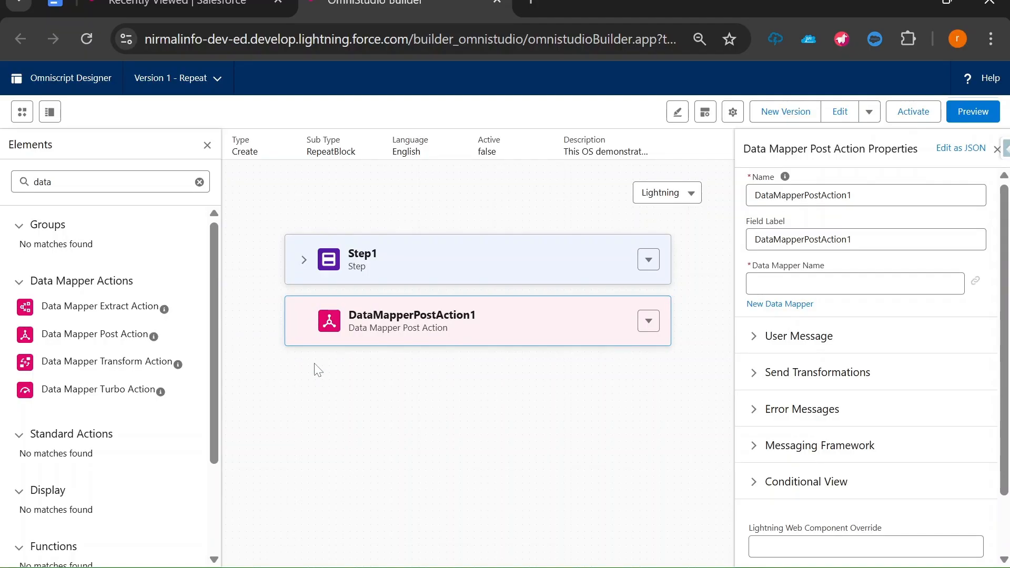
Expand Step1 to examine its account and contact fields, and collapse it again.
{"action": "left_click", "coordinate": [309, 280]}
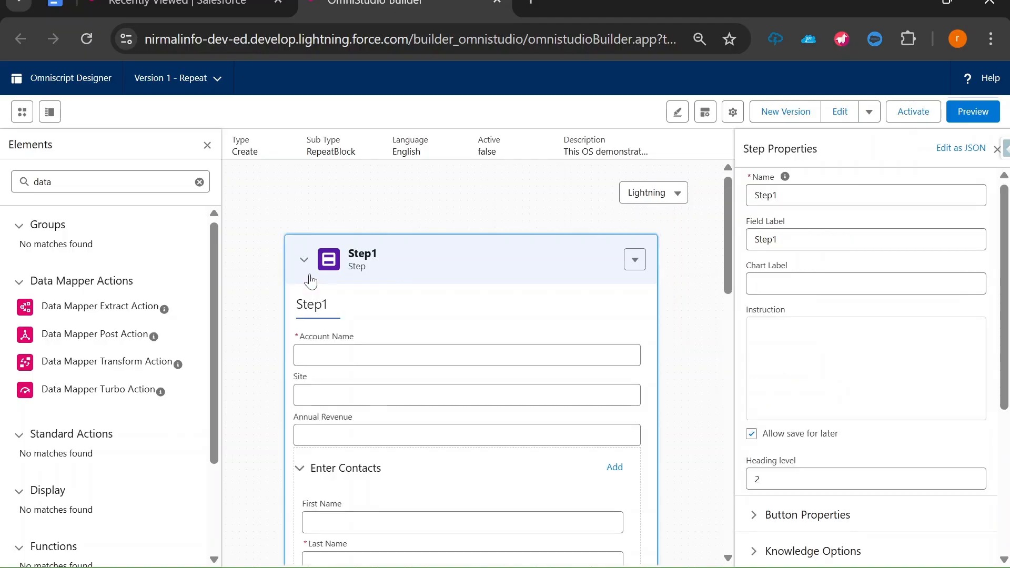
{"action": "scroll", "coordinate": [447, 393], "scroll_direction": "down", "scroll_amount": 5}
{"action": "scroll", "coordinate": [448, 389], "scroll_direction": "down", "scroll_amount": 8}
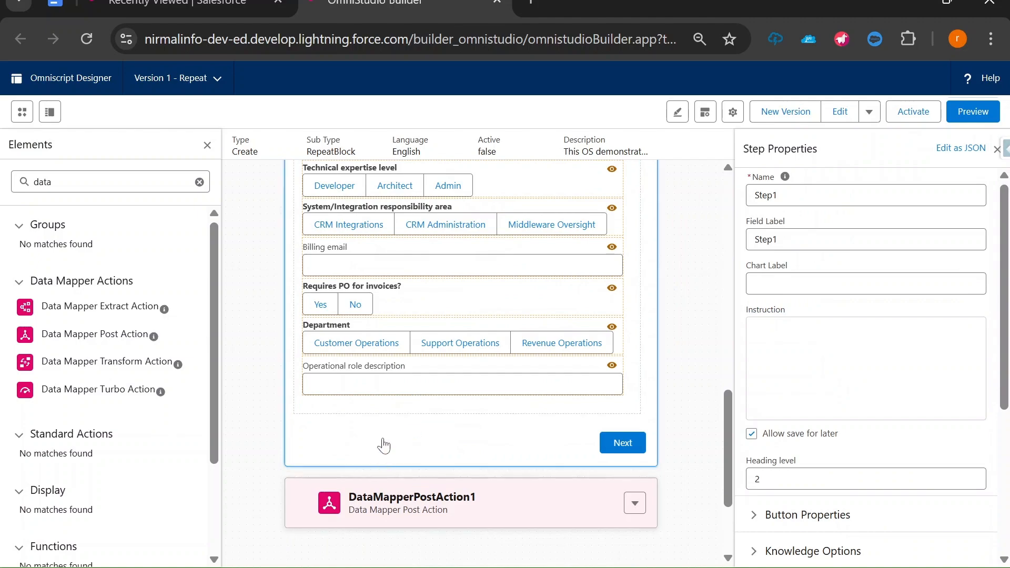
{"action": "scroll", "coordinate": [401, 419], "scroll_direction": "up", "scroll_amount": 13}
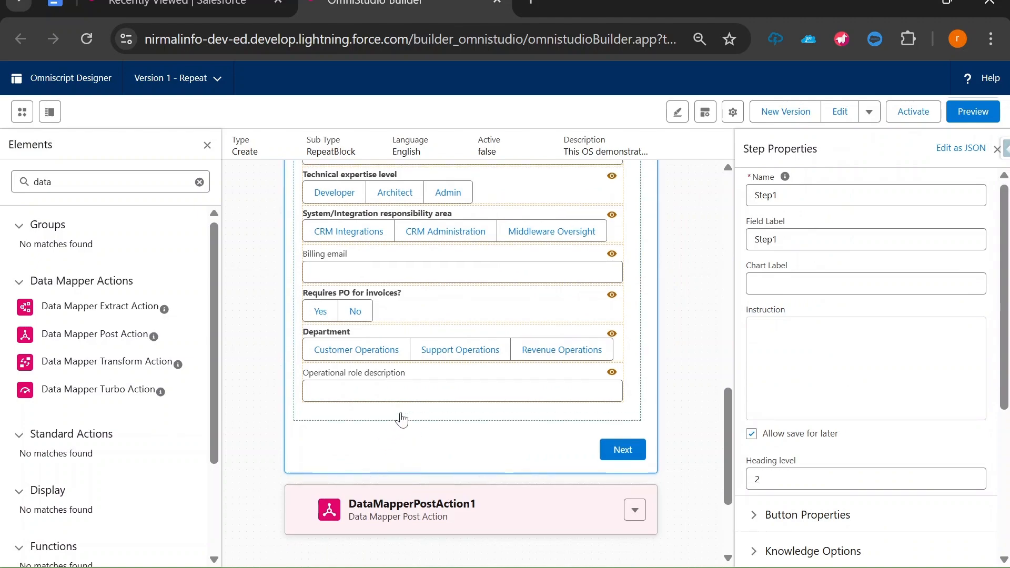
{"action": "left_click", "coordinate": [303, 260]}
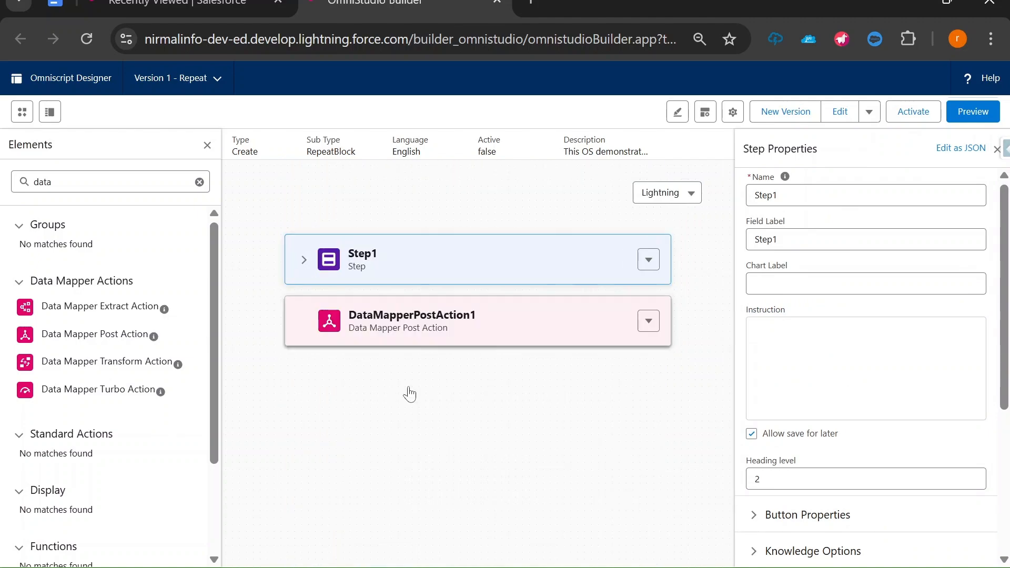
Create a new Data Mapper named DRPcreateContactOmniscript for the Data Mapper Post Action.
{"action": "left_click", "coordinate": [420, 320]}
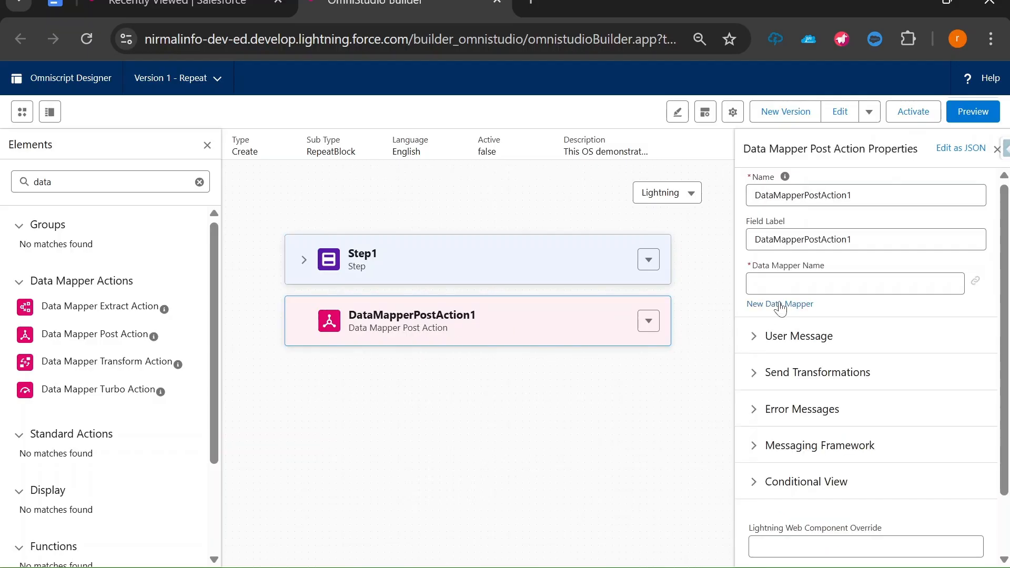
{"action": "left_click", "coordinate": [764, 307]}
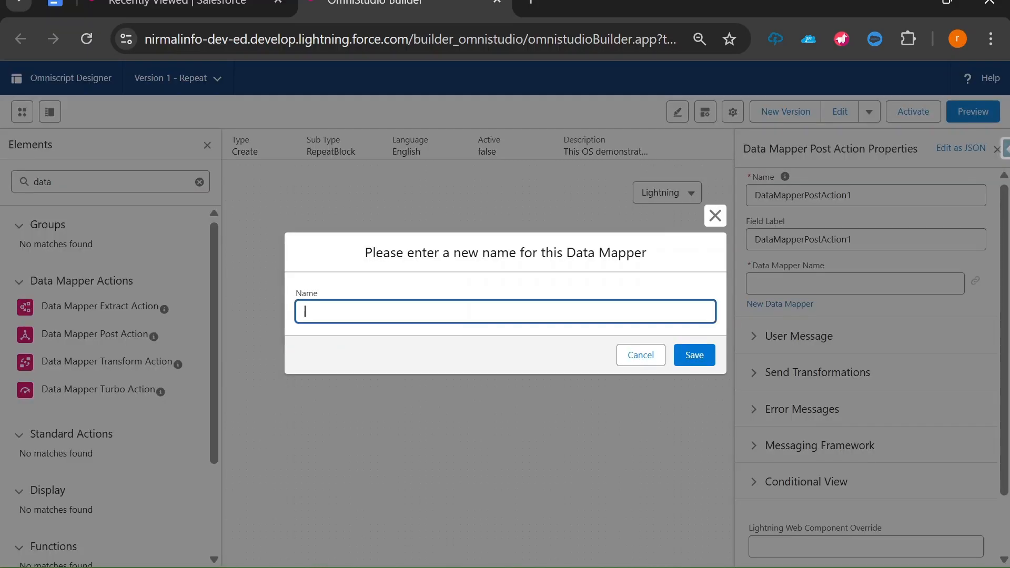
{"action": "type", "text": "DRPcreateContactOmnisc"}
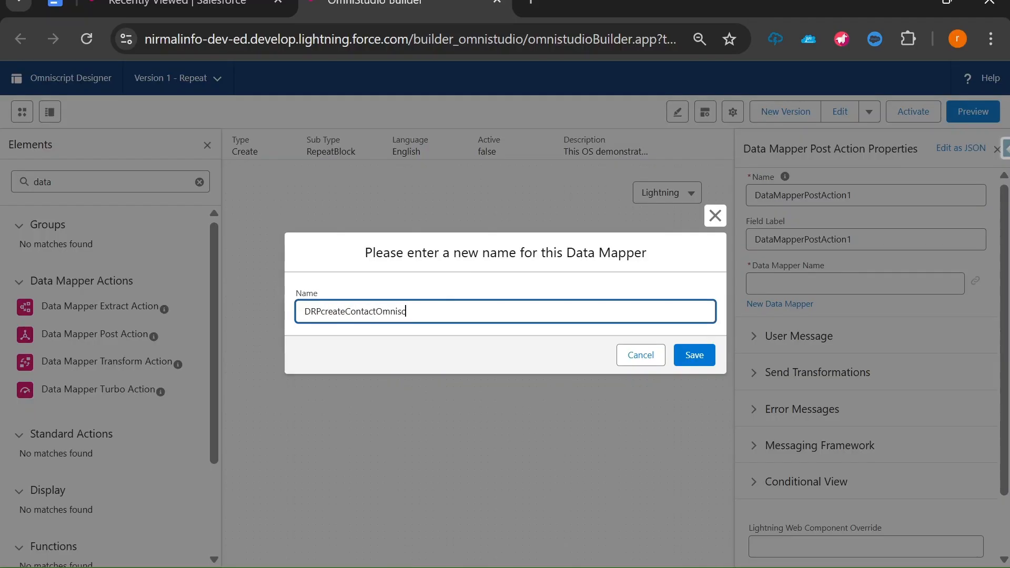
{"action": "type", "text": "ript"}
{"action": "left_click", "coordinate": [163, 5]}
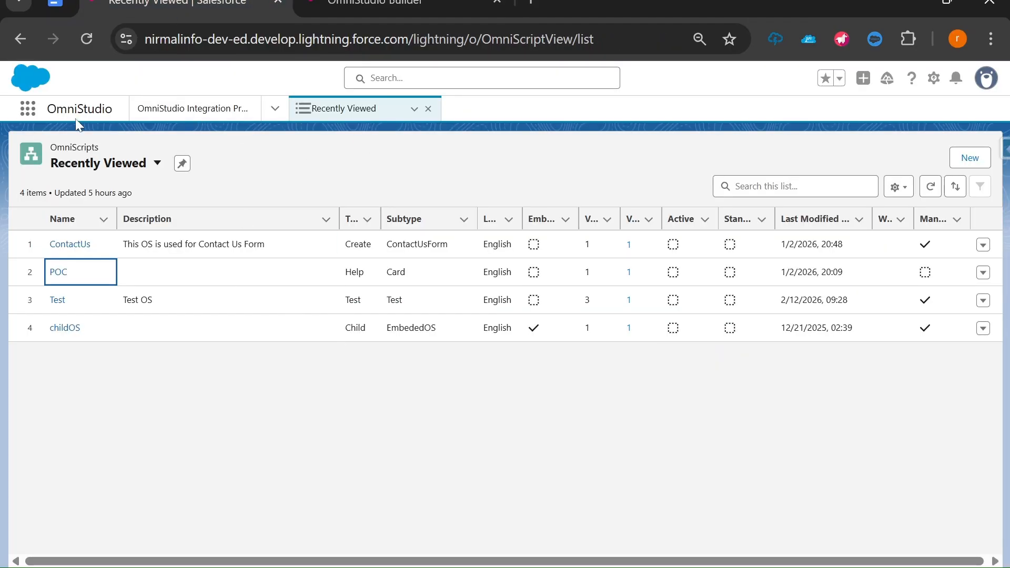
{"action": "left_click", "coordinate": [27, 108]}
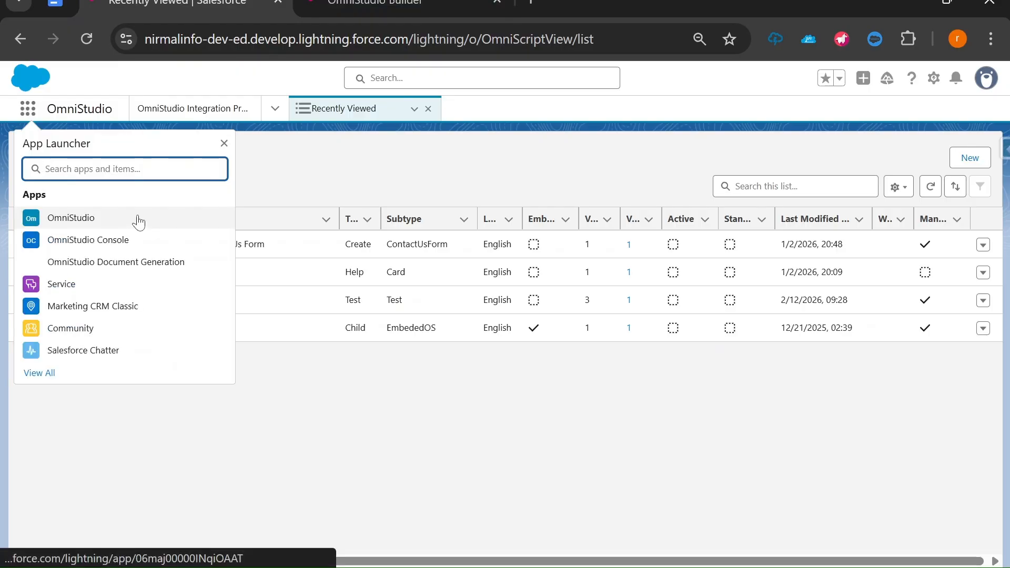
{"action": "left_click", "coordinate": [374, 5]}
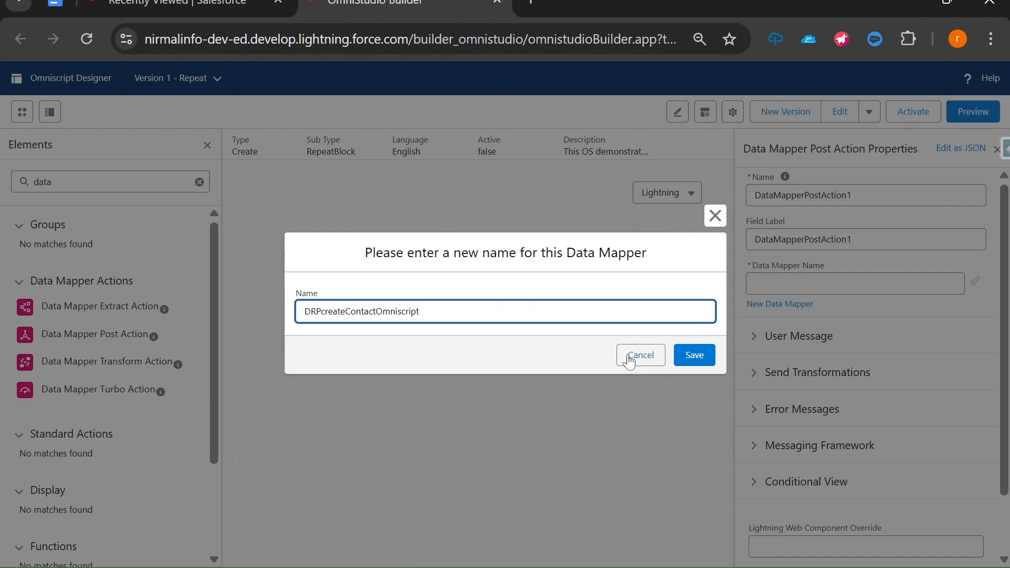
{"action": "left_click", "coordinate": [695, 354]}
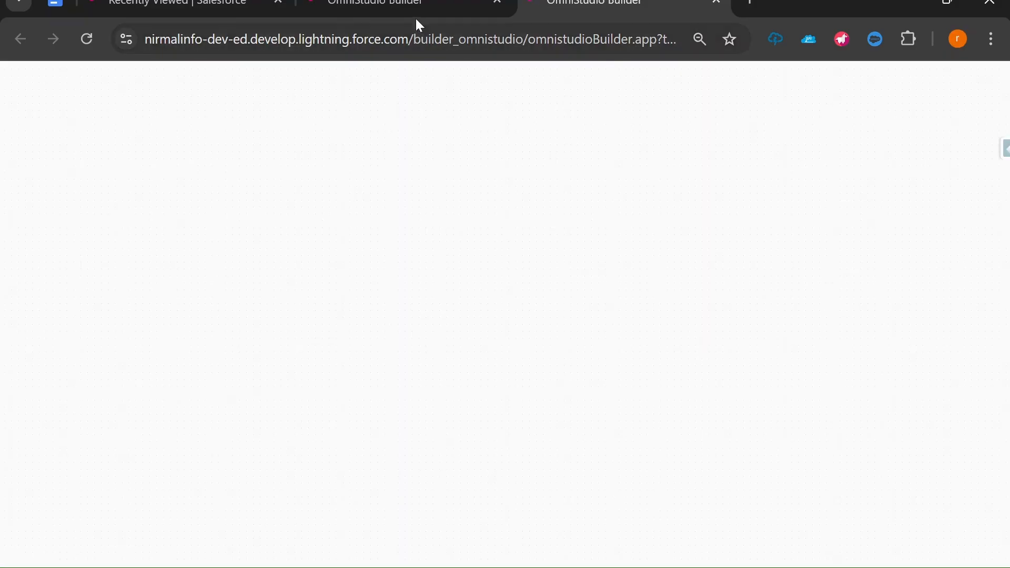
Preview the DRPcreateContactOmniscript Data Mapper and select the whole Step1 node in its input JSON.
{"action": "left_click", "coordinate": [415, 16]}
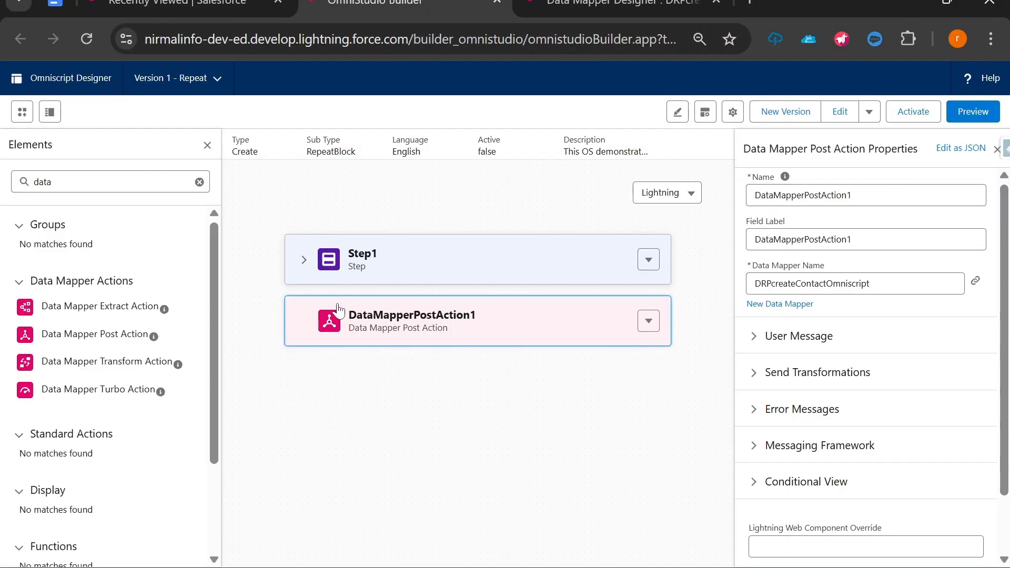
{"action": "left_click", "coordinate": [606, 6]}
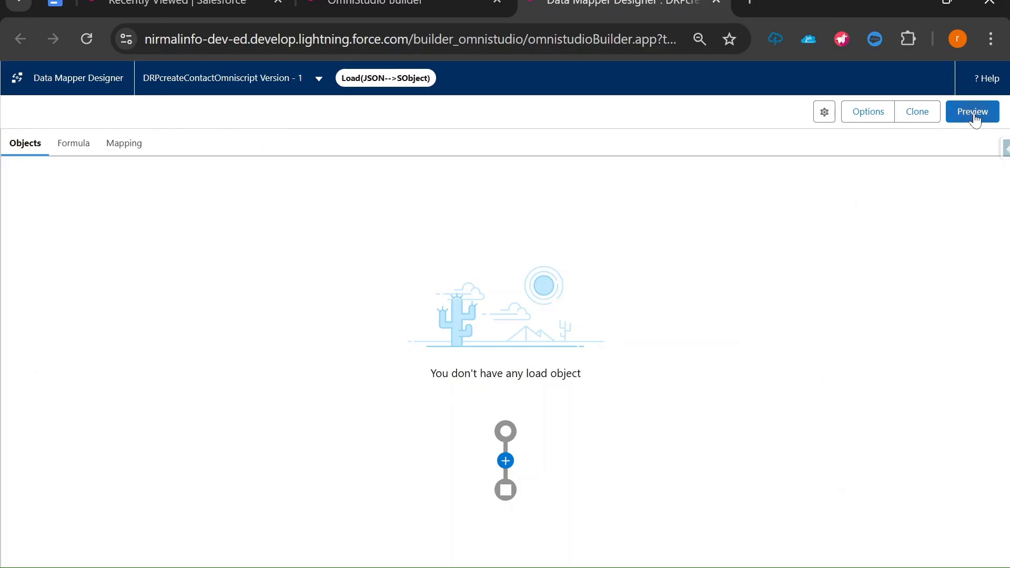
{"action": "left_click", "coordinate": [973, 112]}
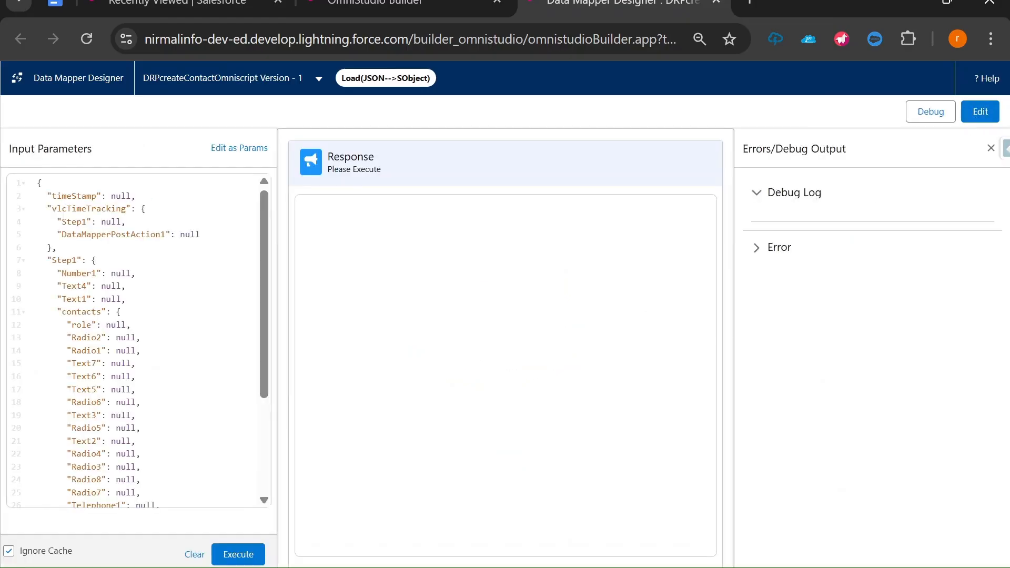
{"action": "left_click_drag", "start_coordinate": [42, 260], "coordinate": [131, 401]}
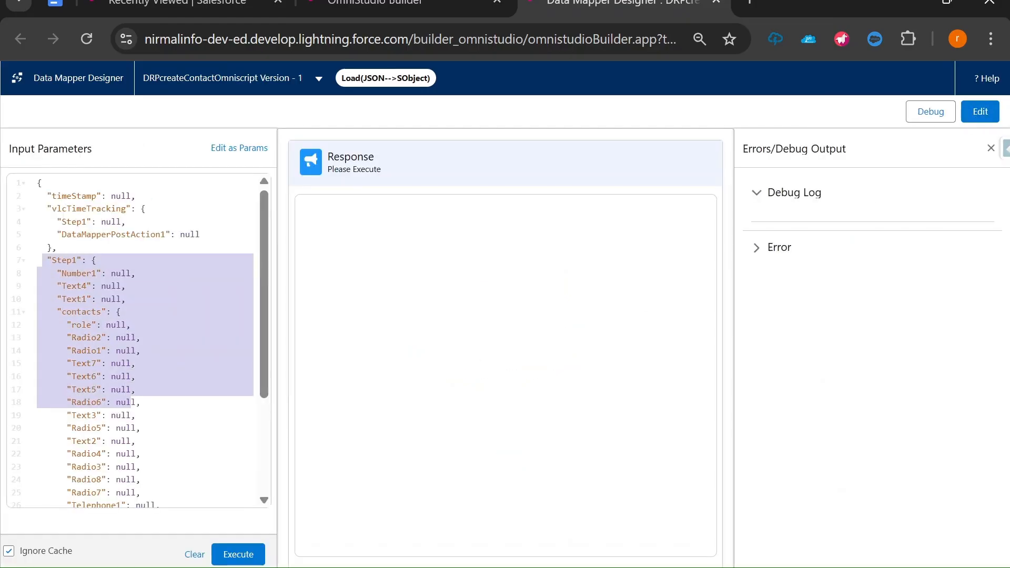
{"action": "scroll", "coordinate": [132, 253], "scroll_direction": "down", "scroll_amount": 4}
{"action": "left_click_drag", "start_coordinate": [132, 253], "coordinate": [57, 394]}
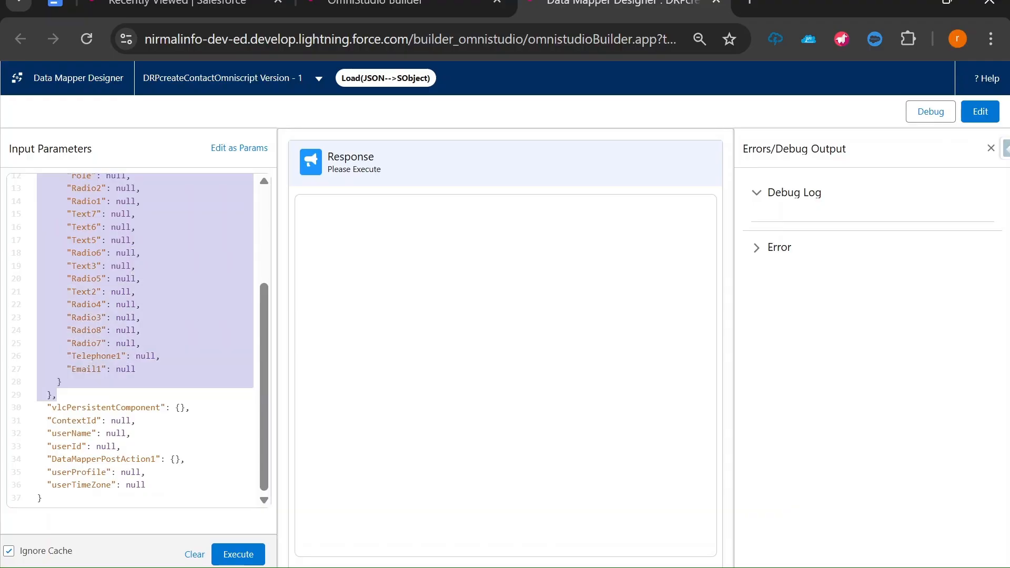
Preview the repeat-block Omniscript and enter "Test Account" as the account name.
{"action": "scroll", "coordinate": [131, 342], "scroll_direction": "up", "scroll_amount": 4}
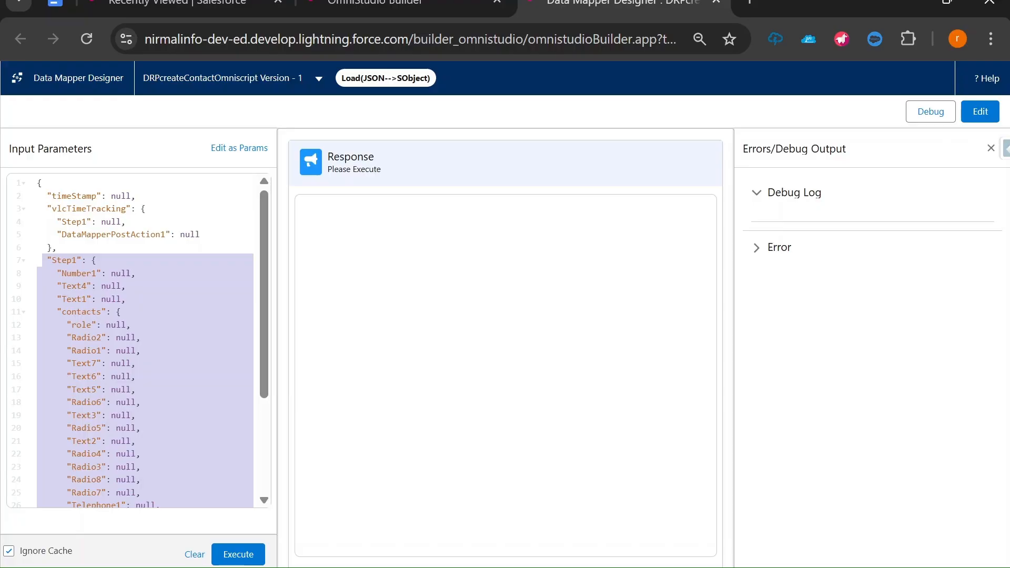
{"action": "left_click", "coordinate": [432, 7]}
{"action": "left_click", "coordinate": [567, 7]}
{"action": "left_click", "coordinate": [421, 7]}
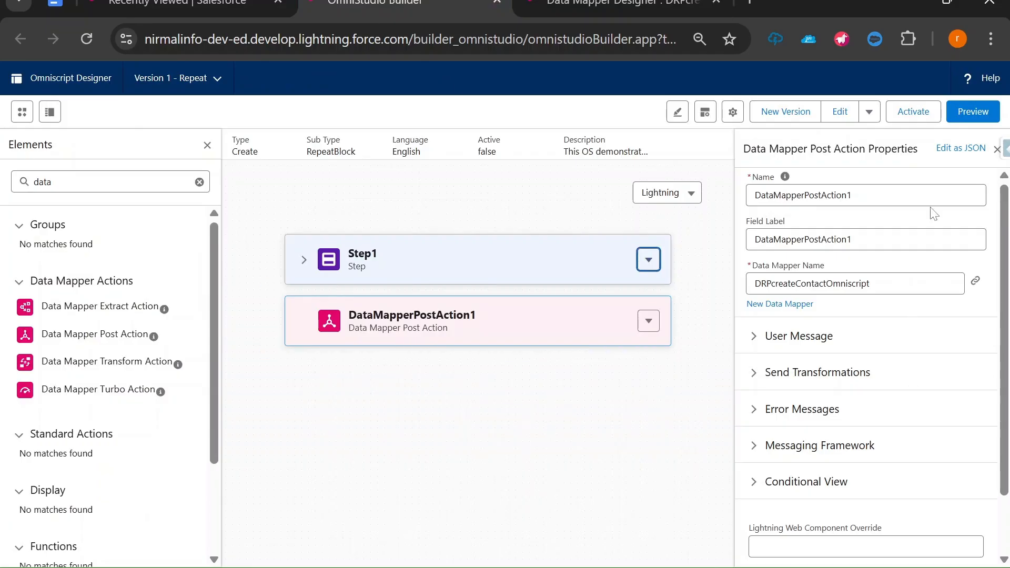
{"action": "left_click", "coordinate": [968, 112]}
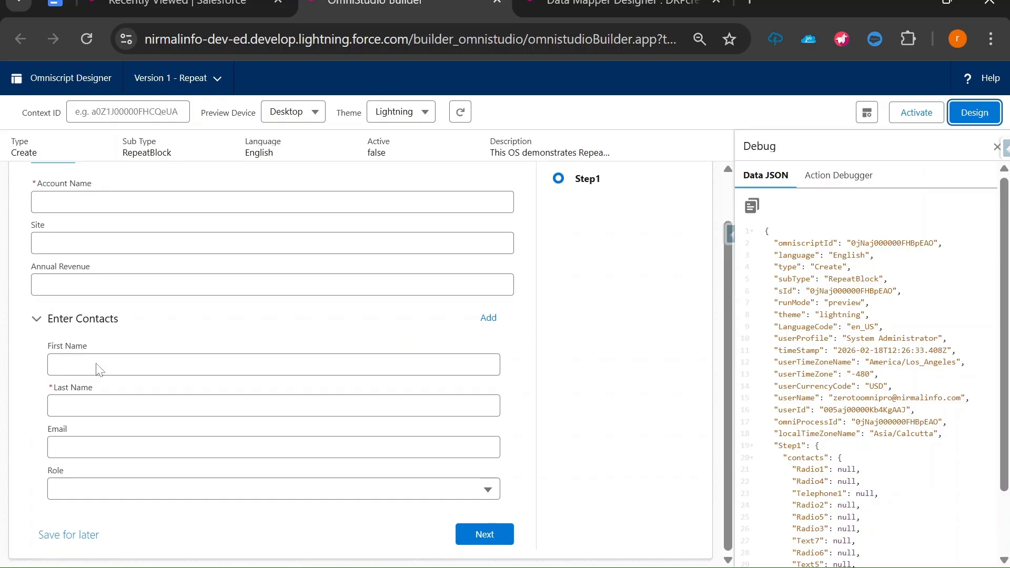
{"action": "left_click", "coordinate": [121, 202]}
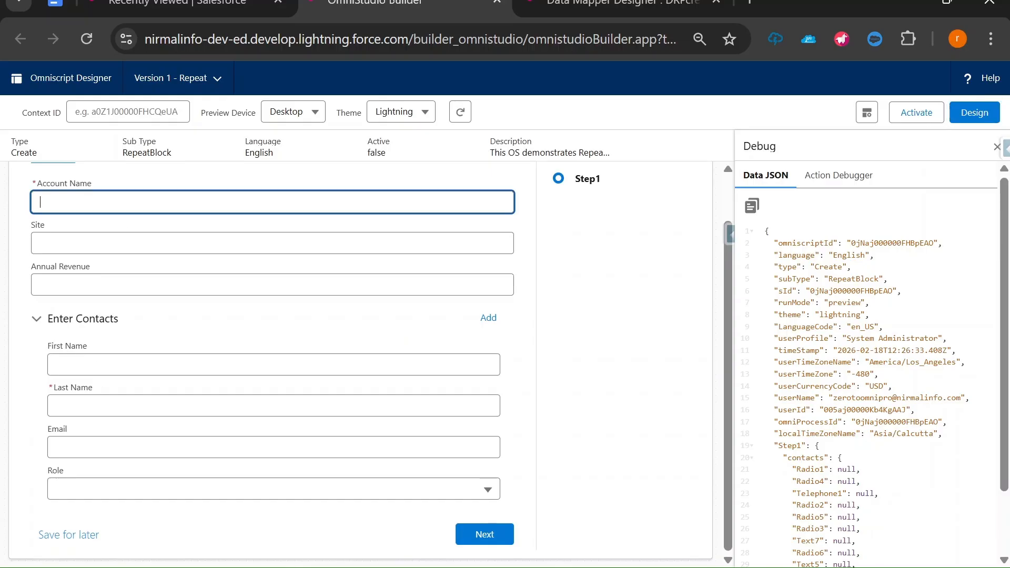
{"action": "type", "text": "Test Account"}
Enter lastNameContact as the last name in the Enter Contacts block.
{"action": "left_click", "coordinate": [200, 405]}
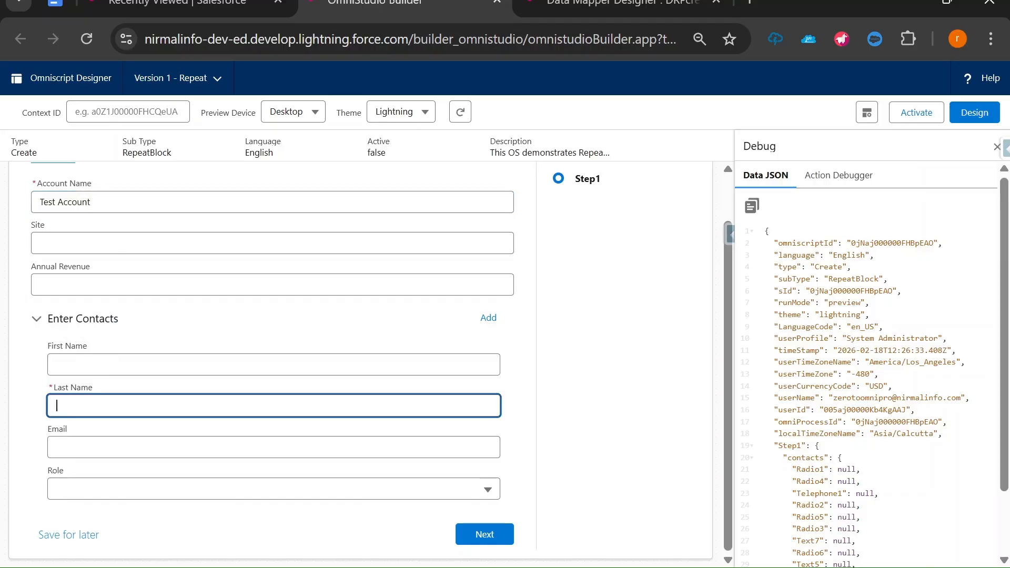
{"action": "type", "text": "lastNameCOntactName"}
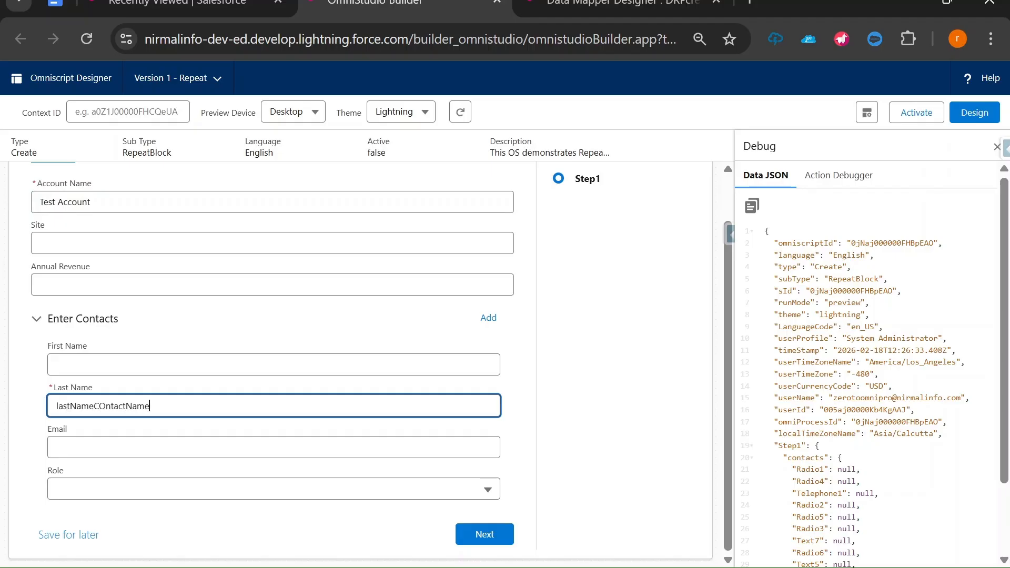
{"action": "left_click", "coordinate": [105, 406]}
{"action": "key", "text": "BackSpace"}
{"action": "type", "text": "o"}
{"action": "key", "text": "BackSpace"}
{"action": "key", "text": "BackSpace"}
{"action": "key", "text": "BackSpace"}
{"action": "key", "text": "BackSpace"}
{"action": "key", "text": "BackSpace"}
{"action": "key", "text": "BackSpace"}
{"action": "key", "text": "BackSpace"}
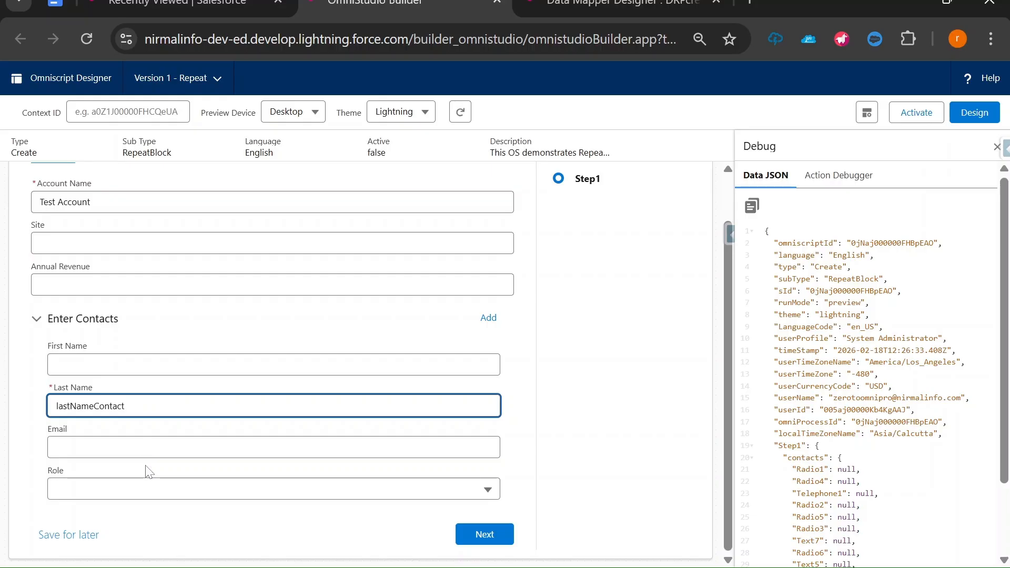
Add a second contact block and set the two contacts' last names to lastNameContact1 and lastNameContact2.
{"action": "left_click", "coordinate": [489, 318]}
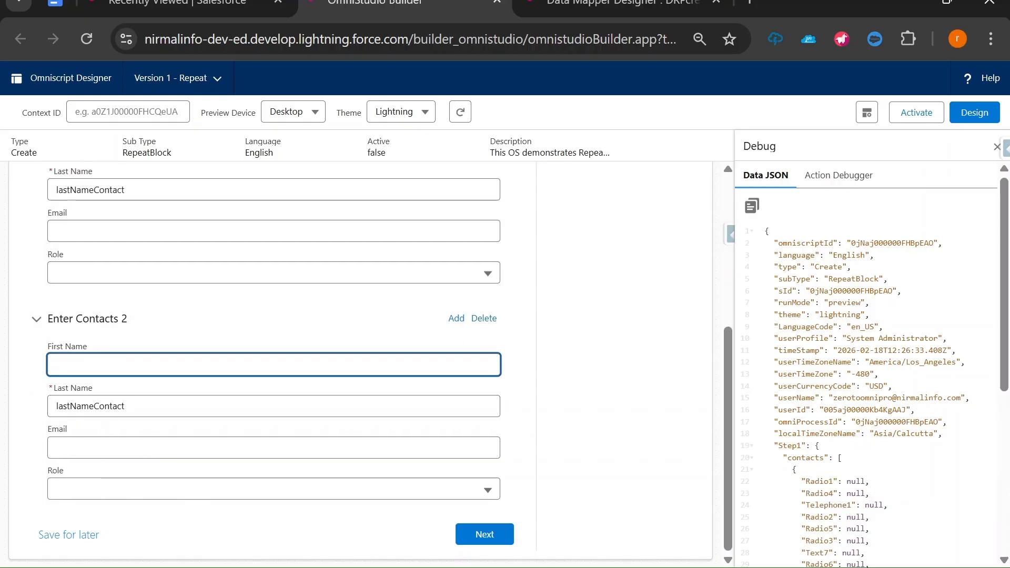
{"action": "left_click", "coordinate": [126, 406]}
{"action": "scroll", "coordinate": [125, 406], "scroll_direction": "up", "scroll_amount": 5}
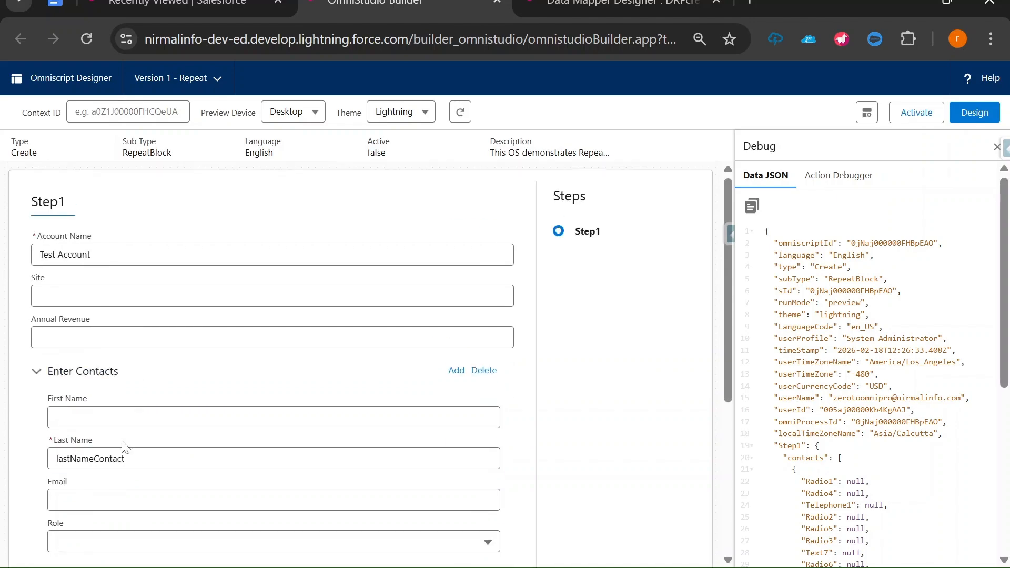
{"action": "left_click", "coordinate": [125, 459]}
{"action": "scroll", "coordinate": [244, 444], "scroll_direction": "down", "scroll_amount": 5}
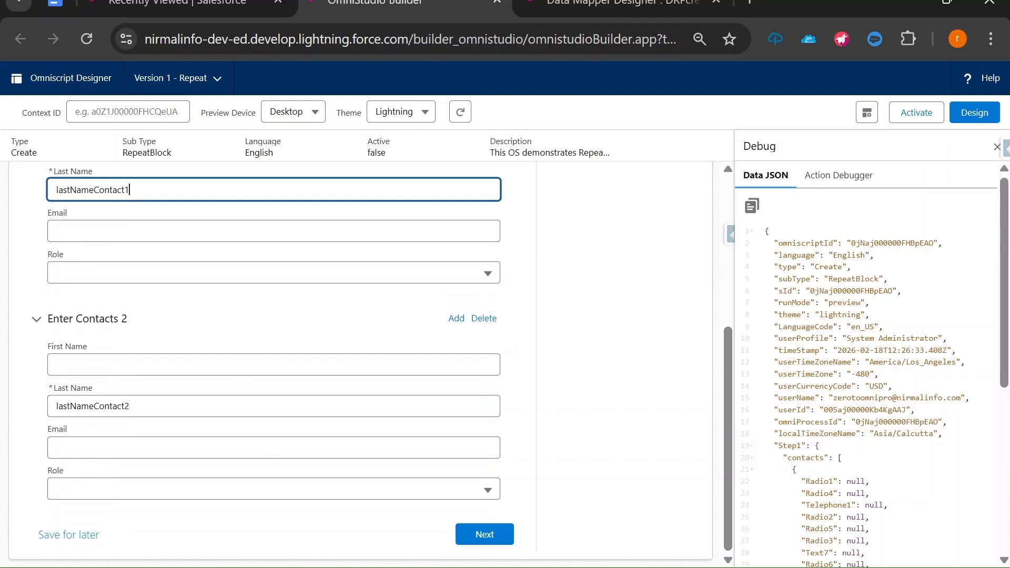
Select and copy the whole Step1 node, with both contacts and the account text, from the preview's data JSON.
{"action": "left_click", "coordinate": [852, 447]}
{"action": "scroll", "coordinate": [852, 447], "scroll_direction": "down", "scroll_amount": 3}
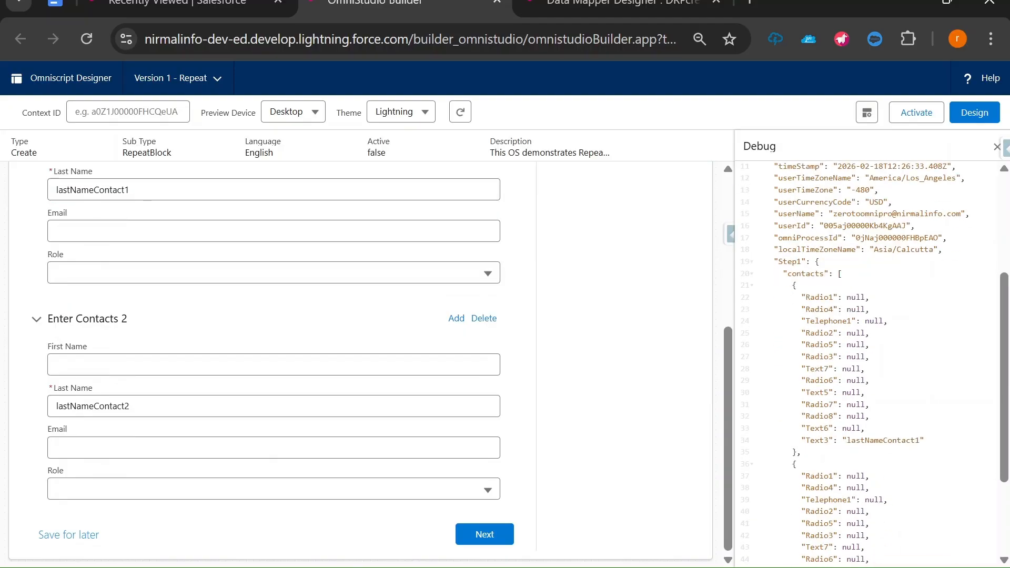
{"action": "left_click", "coordinate": [752, 263]}
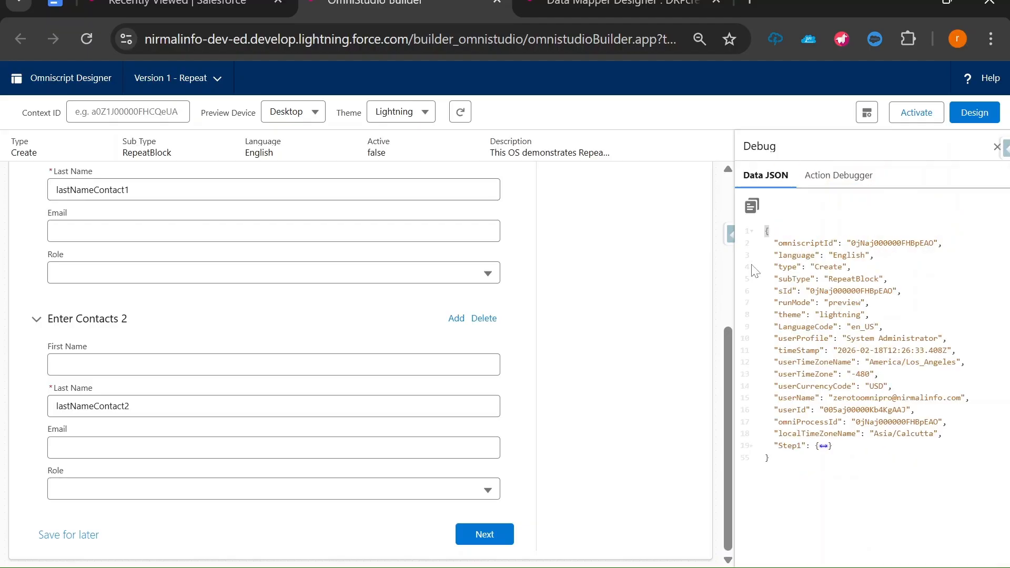
{"action": "left_click", "coordinate": [752, 446]}
{"action": "scroll", "coordinate": [757, 450], "scroll_direction": "down", "scroll_amount": 3}
{"action": "scroll", "coordinate": [868, 363], "scroll_direction": "down", "scroll_amount": 3}
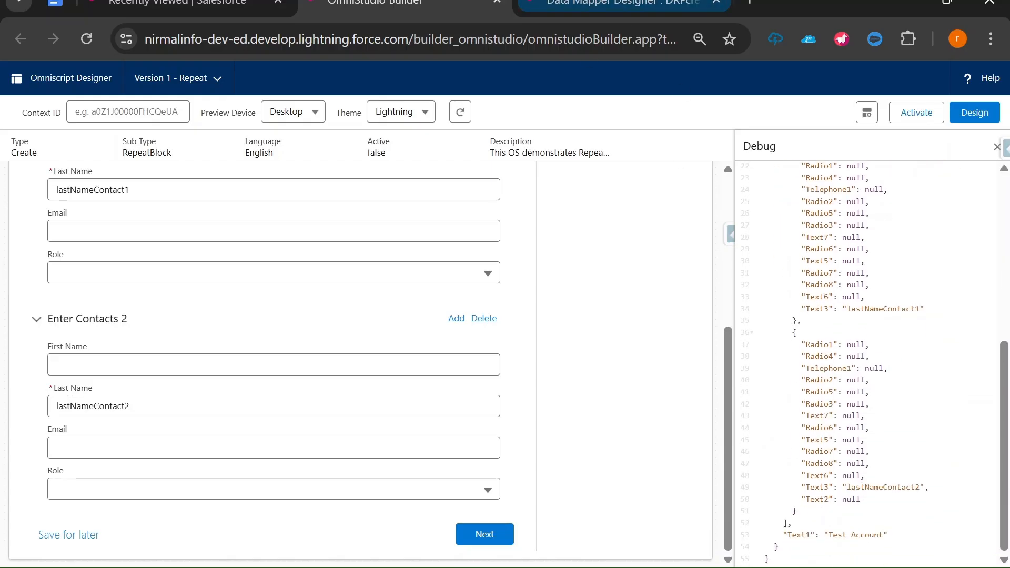
{"action": "scroll", "coordinate": [868, 363], "scroll_direction": "up", "scroll_amount": 4}
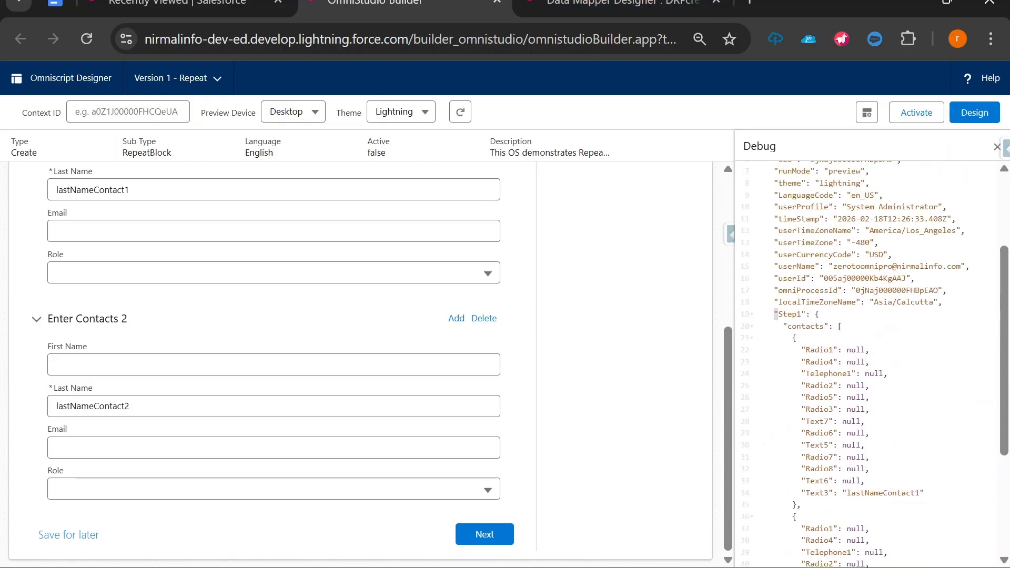
{"action": "left_click_drag", "start_coordinate": [775, 314], "coordinate": [863, 385]}
{"action": "scroll", "coordinate": [862, 386], "scroll_direction": "down", "scroll_amount": 4}
{"action": "left_click_drag", "start_coordinate": [862, 202], "coordinate": [778, 547]}
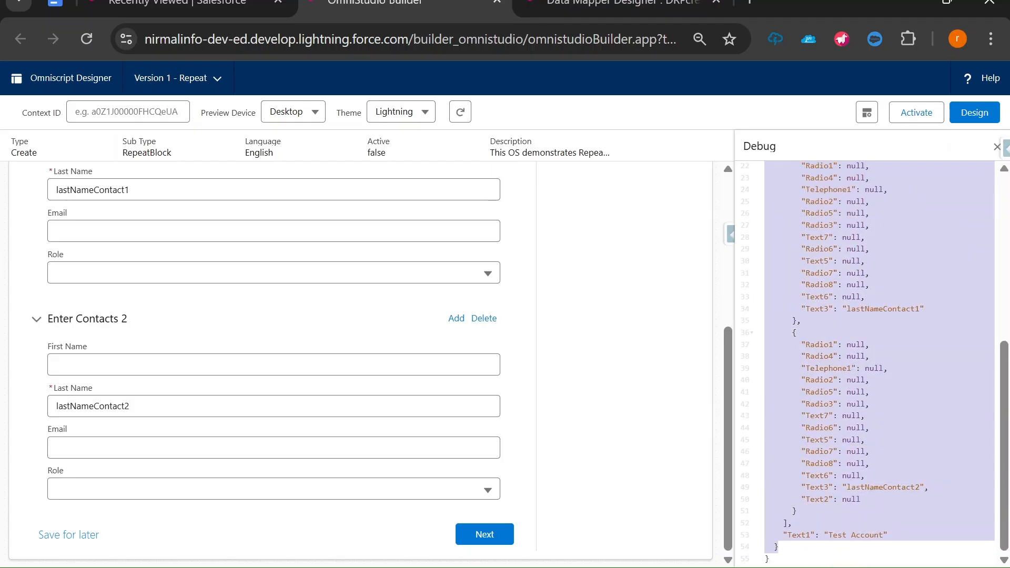
Replace the input JSON of the DRPcreateContactOmniscript Data Mapper preview with the copied Step1 node.
{"action": "key", "text": "ctrl+Tab"}
{"action": "left_click", "coordinate": [138, 389]}
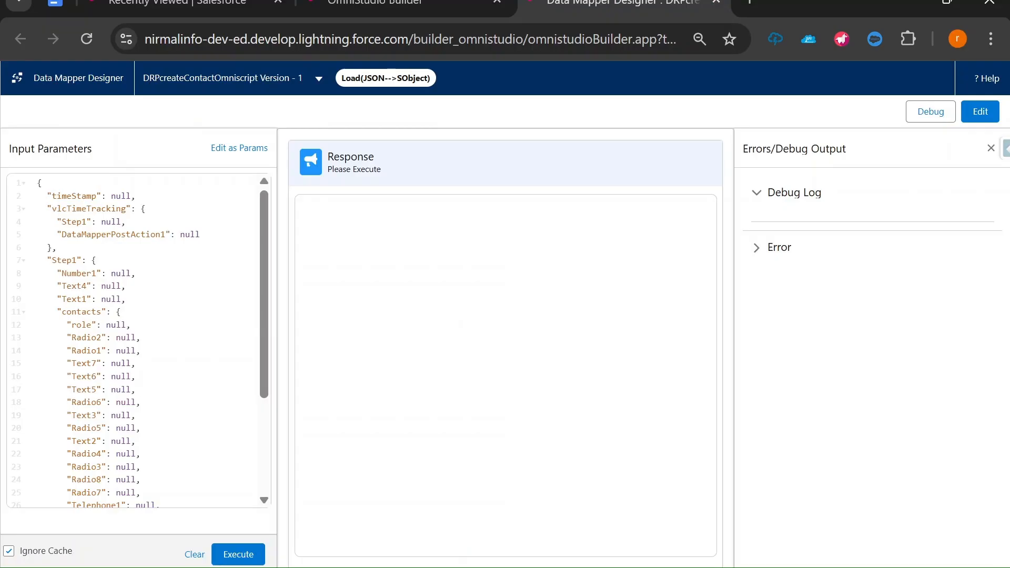
{"action": "scroll", "coordinate": [137, 389], "scroll_direction": "down", "scroll_amount": 3}
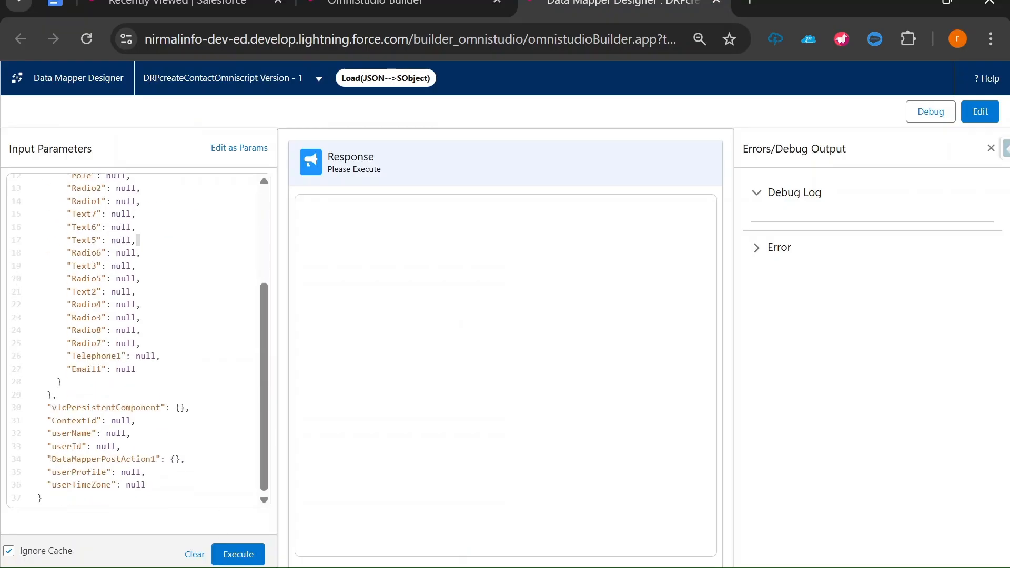
{"action": "scroll", "coordinate": [138, 389], "scroll_direction": "up", "scroll_amount": 4}
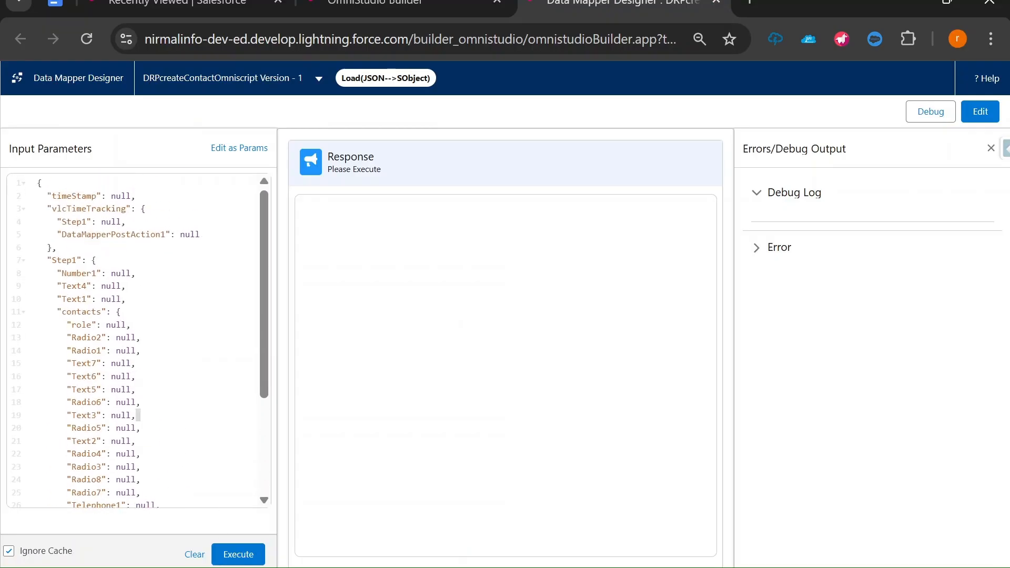
{"action": "key", "text": "ctrl+a"}
{"action": "key", "text": "ctrl+v"}
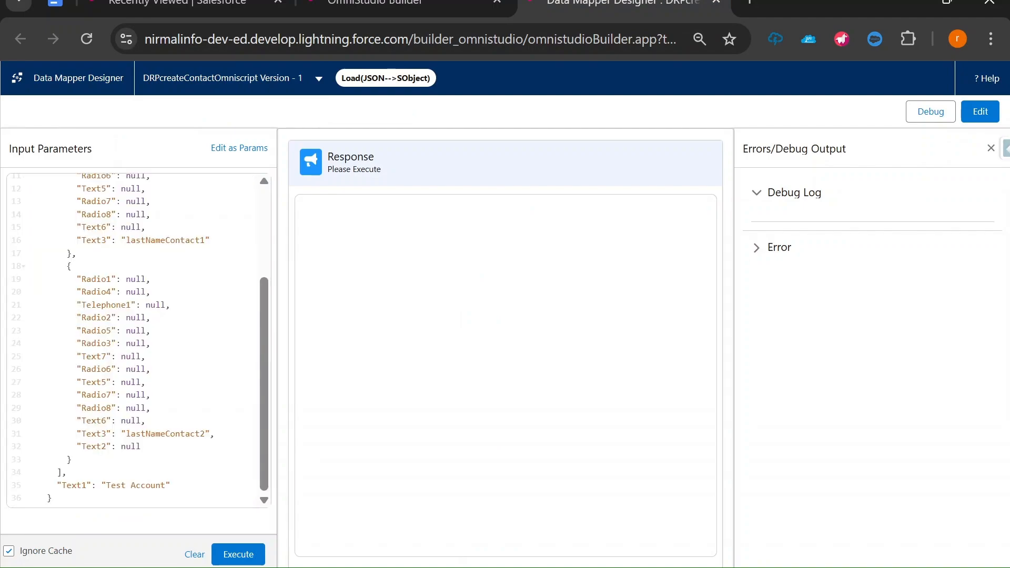
{"action": "key", "text": "ctrl+a"}
{"action": "key", "text": "ctrl+x"}
{"action": "key", "text": "ctrl+v"}
Add an opening brace above Step1 in the input JSON and delete the null fields before Text3 in the first contact.
{"action": "scroll", "coordinate": [138, 340], "scroll_direction": "up", "scroll_amount": 3}
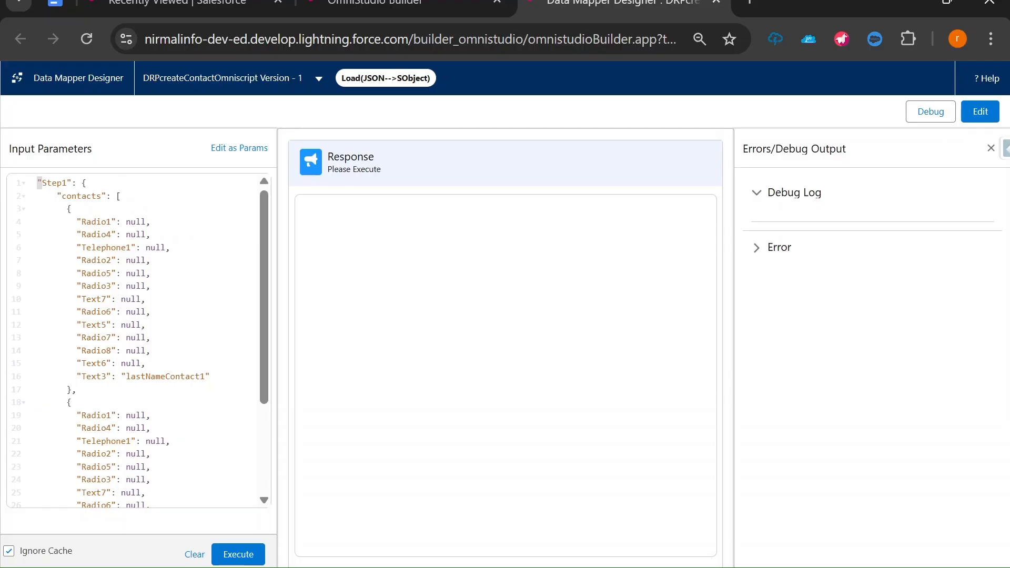
{"action": "type", "text": "{"}
{"action": "key", "text": "Return"}
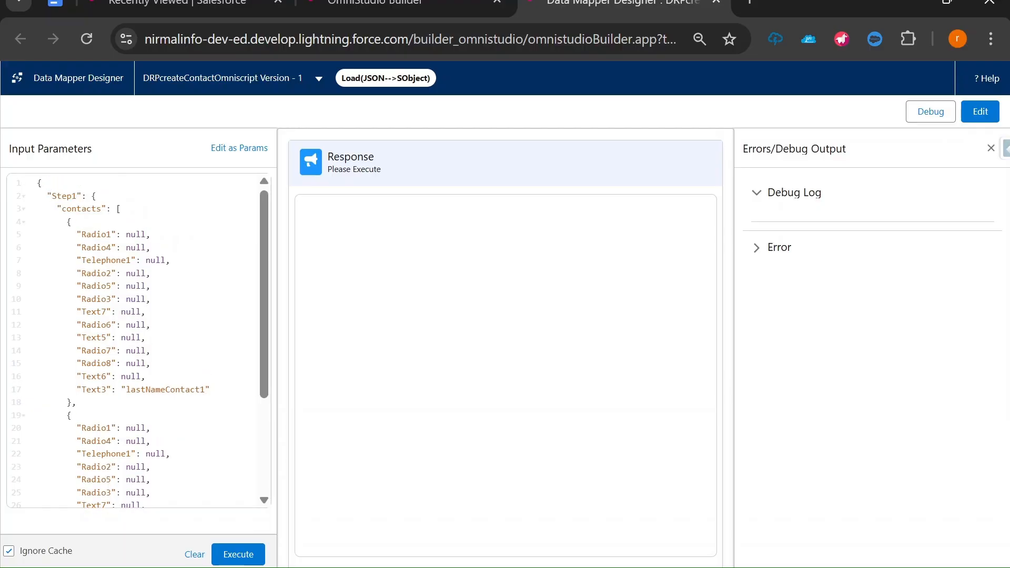
{"action": "left_click_drag", "start_coordinate": [76, 234], "coordinate": [146, 376]}
{"action": "key", "text": "BackSpace"}
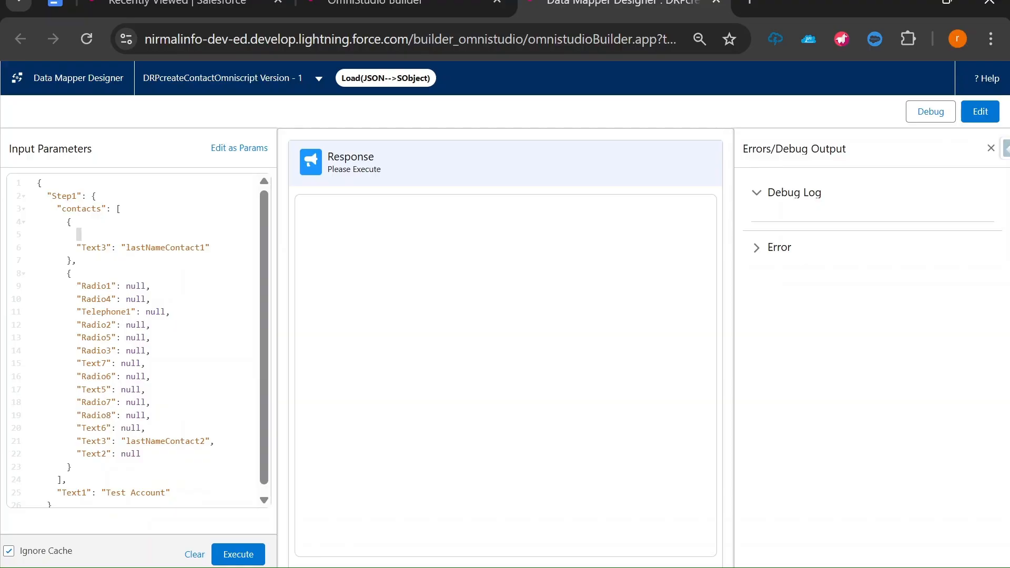
Return to the Omniscript design and rename the Account Name text element as AccountName.
{"action": "left_click", "coordinate": [360, 2]}
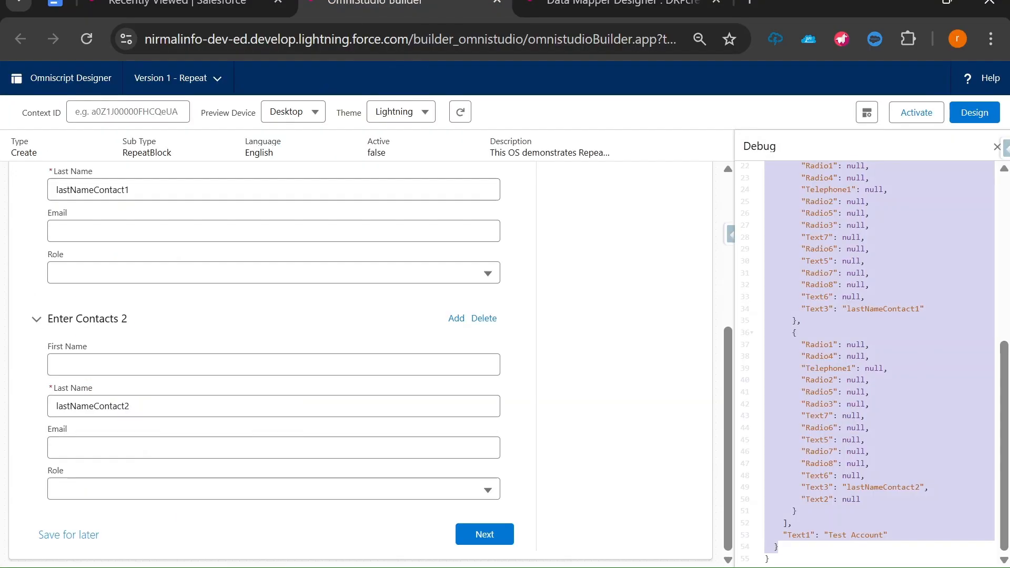
{"action": "left_click", "coordinate": [975, 113]}
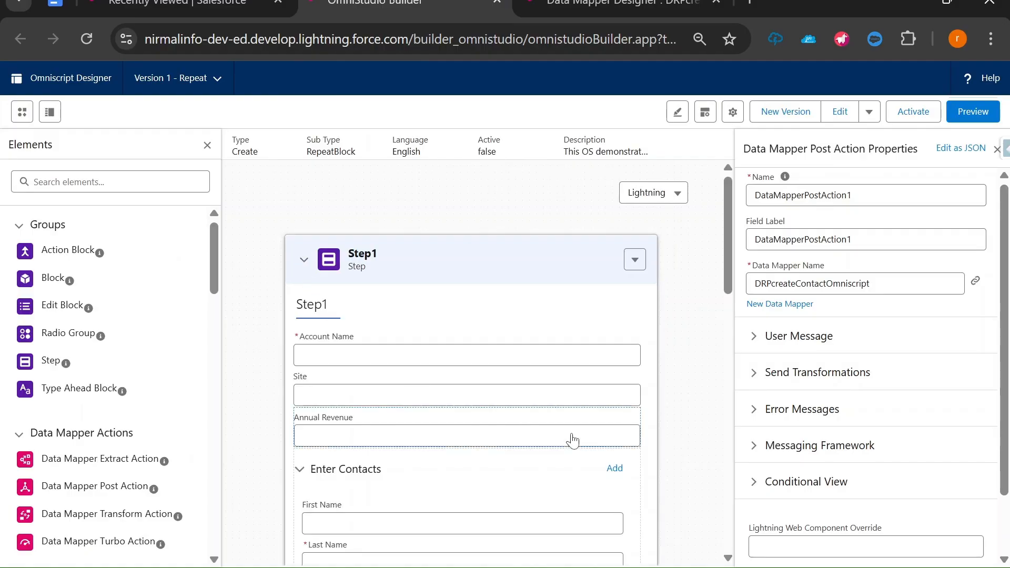
{"action": "left_click", "coordinate": [374, 354]}
{"action": "left_click", "coordinate": [842, 197]}
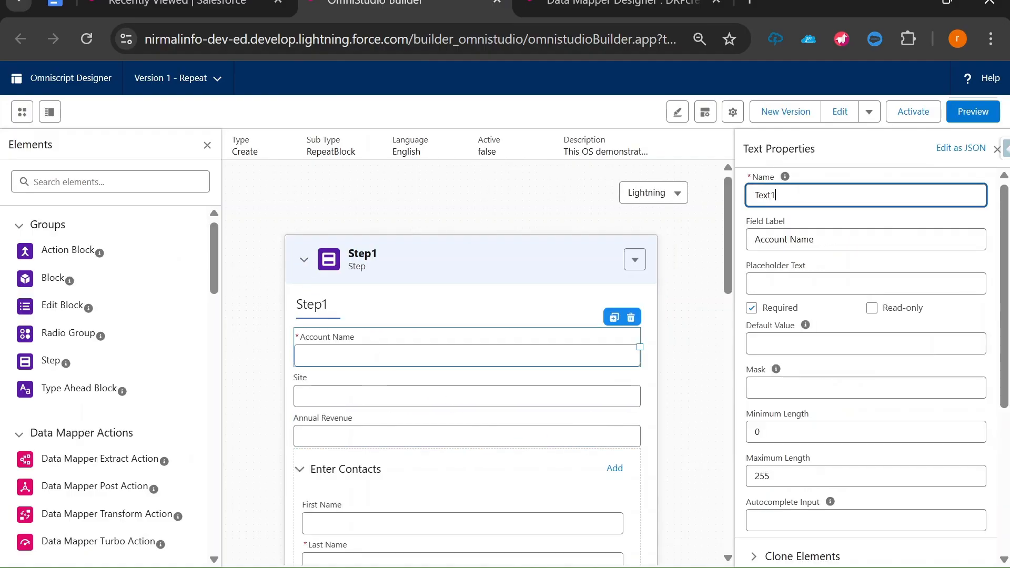
{"action": "key", "text": "ctrl+a"}
{"action": "type", "text": "AccountName"}
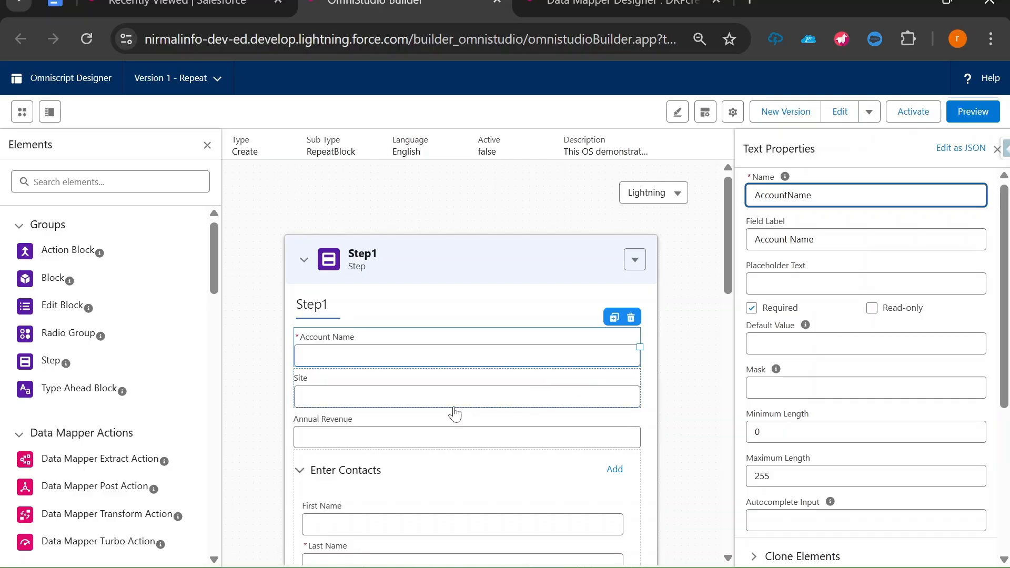
Rename the Last Name text element in the Enter Contacts block as LastName.
{"action": "scroll", "coordinate": [453, 412], "scroll_direction": "down", "scroll_amount": 3}
{"action": "left_click", "coordinate": [431, 360]}
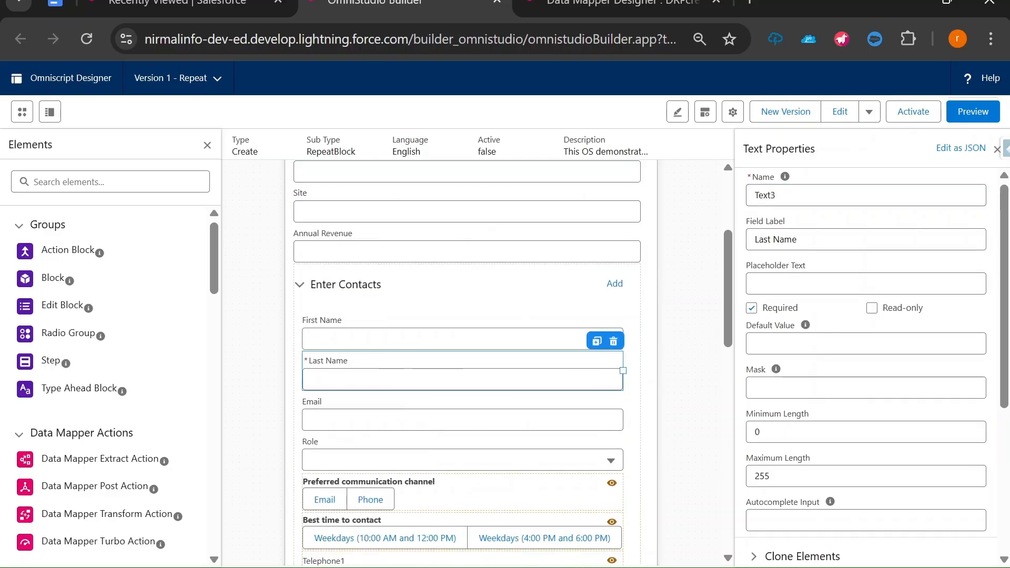
{"action": "left_click", "coordinate": [750, 195]}
{"action": "key", "text": "ctrl+a"}
{"action": "type", "text": "Con"}
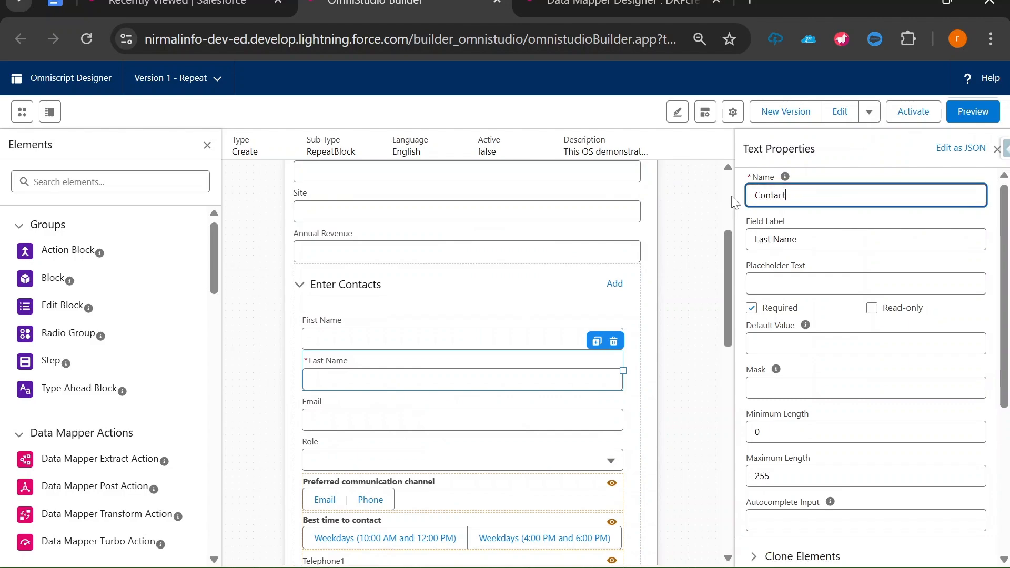
{"action": "type", "text": "tac"}
{"action": "key", "text": "BackSpace"}
{"action": "key", "text": "BackSpace"}
{"action": "key", "text": "BackSpace"}
{"action": "key", "text": "BackSpace"}
{"action": "key", "text": "BackSpace"}
{"action": "key", "text": "BackSpace"}
{"action": "type", "text": "LastName"}
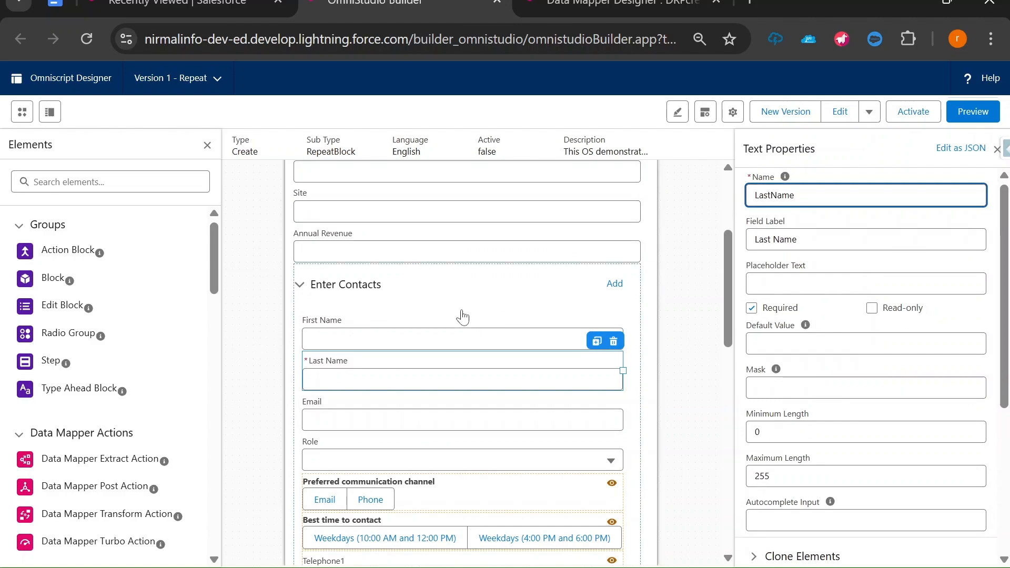
Rename the First Name text element in the Enter Contacts block as FirstName.
{"action": "left_click", "coordinate": [445, 322]}
{"action": "key", "text": "BackSpace"}
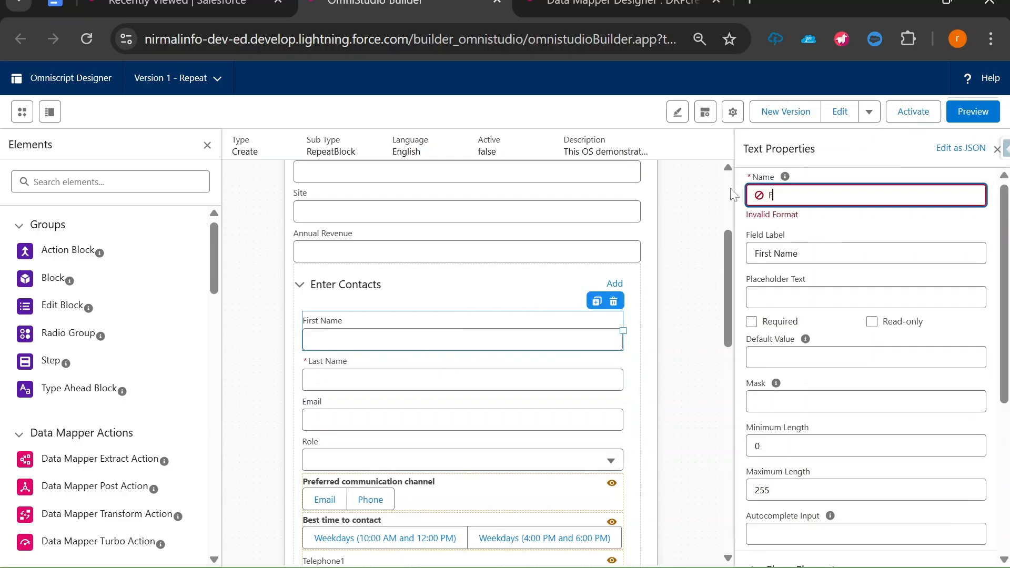
{"action": "type", "text": "FirstName"}
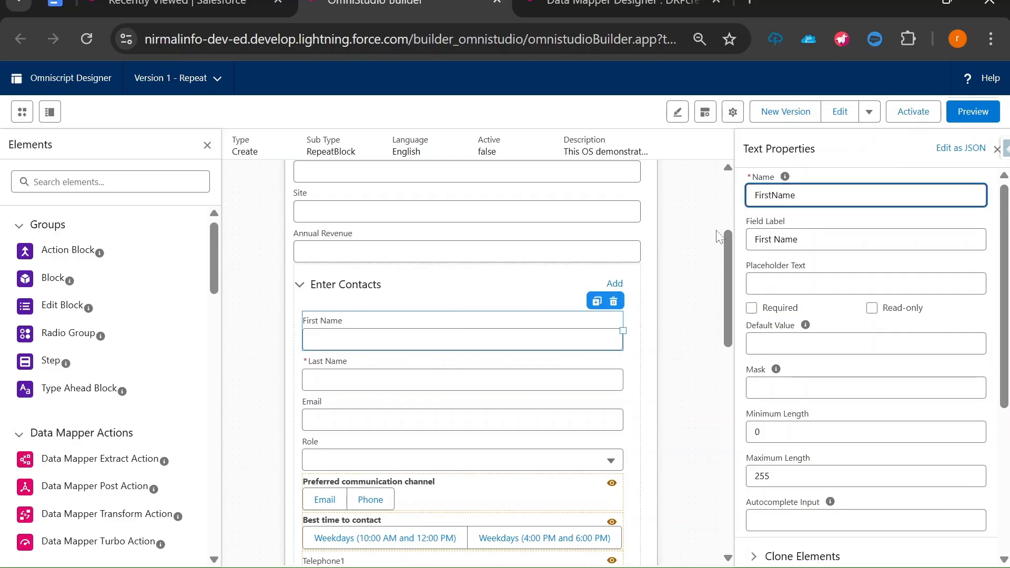
{"action": "scroll", "coordinate": [444, 412], "scroll_direction": "down", "scroll_amount": 2}
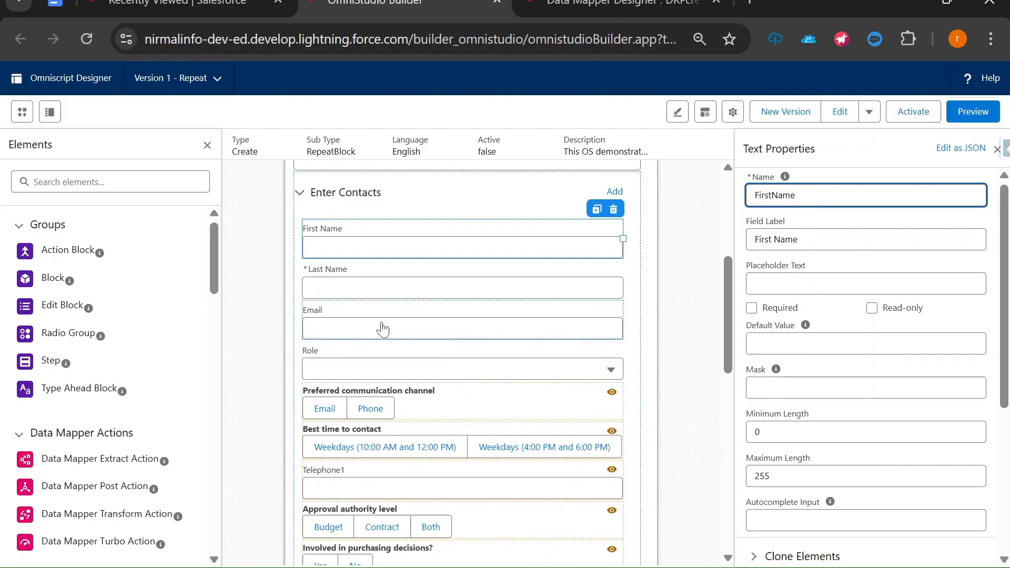
{"action": "scroll", "coordinate": [379, 328], "scroll_direction": "down", "scroll_amount": 2}
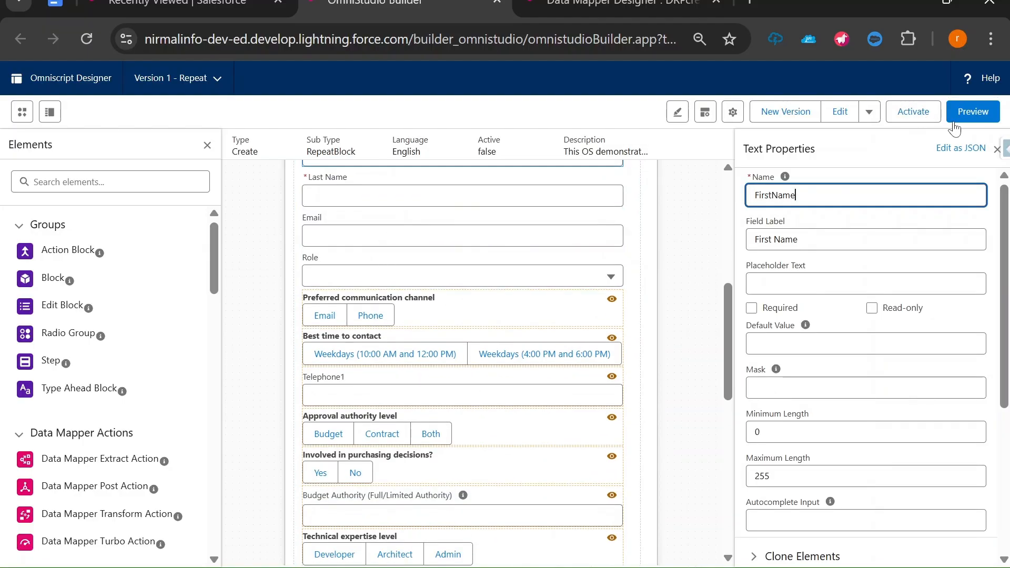
Preview the Omniscript and enter Test Account as the account name.
{"action": "left_click", "coordinate": [973, 112]}
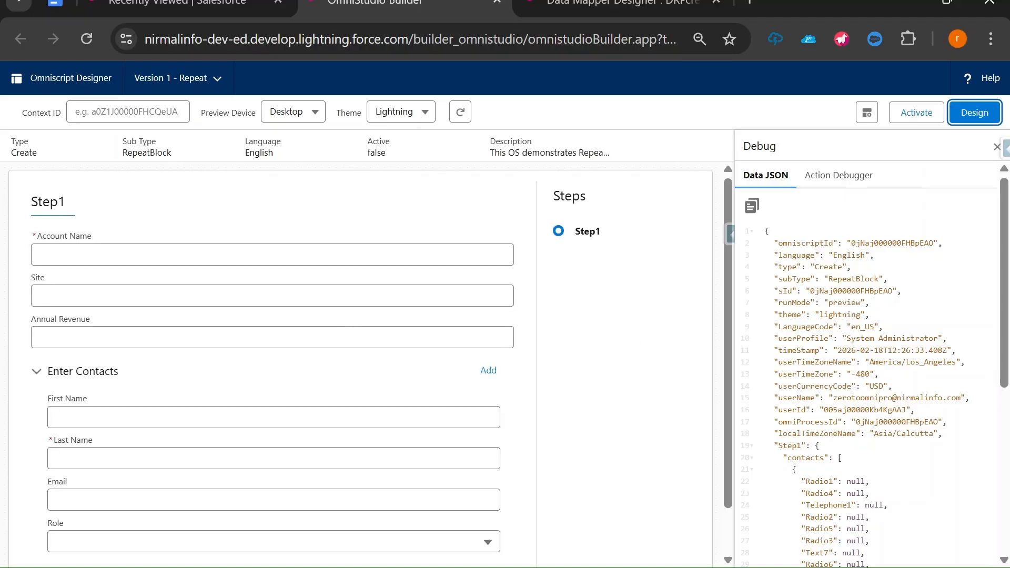
{"action": "left_click", "coordinate": [272, 255]}
{"action": "type", "text": "Test"}
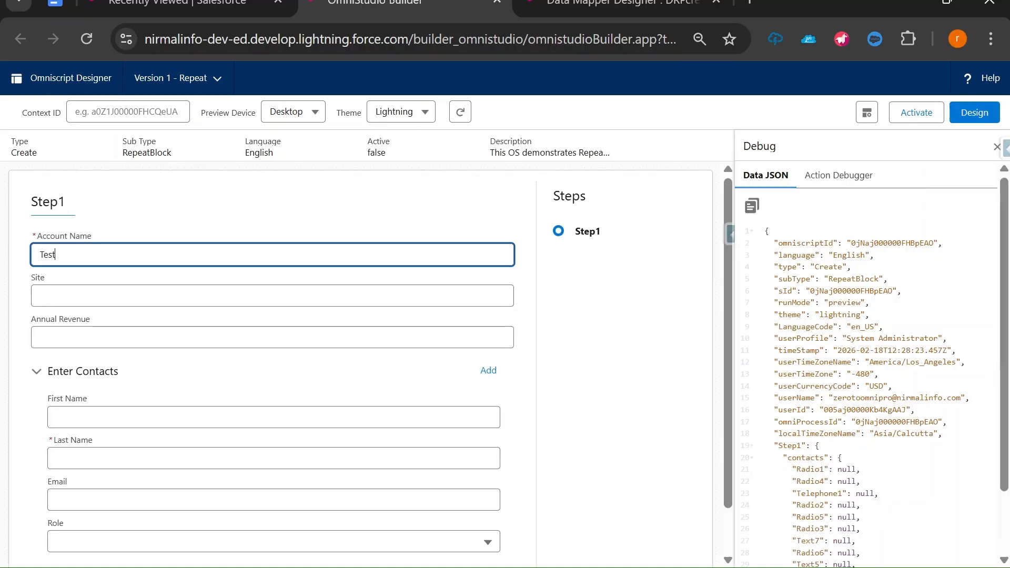
{"action": "type", "text": " Account"}
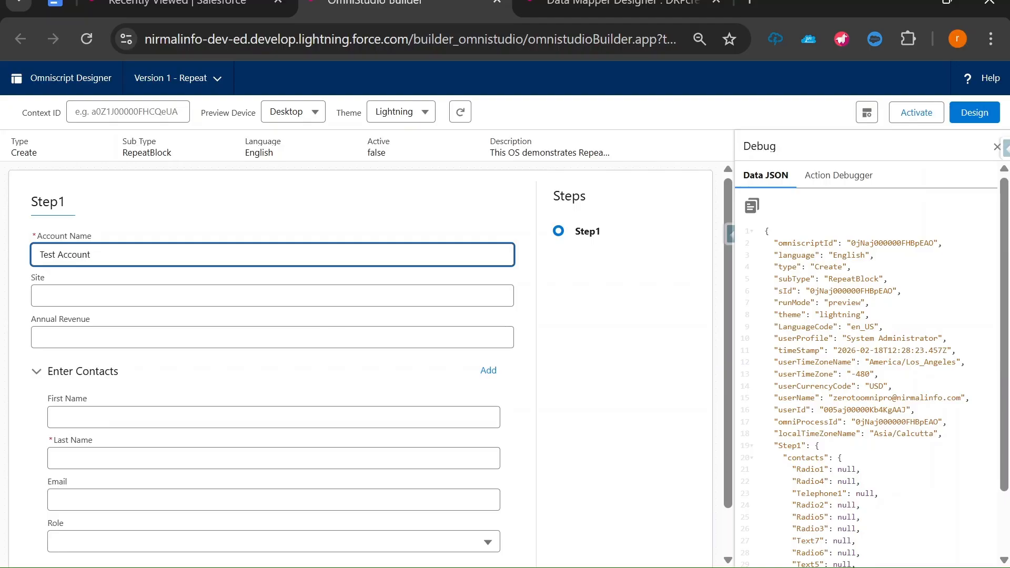
Fill in the first contact with First Name 1 as first name and Last Name 1 as last name.
{"action": "scroll", "coordinate": [109, 349], "scroll_direction": "down", "scroll_amount": 2}
{"action": "left_click", "coordinate": [109, 364]}
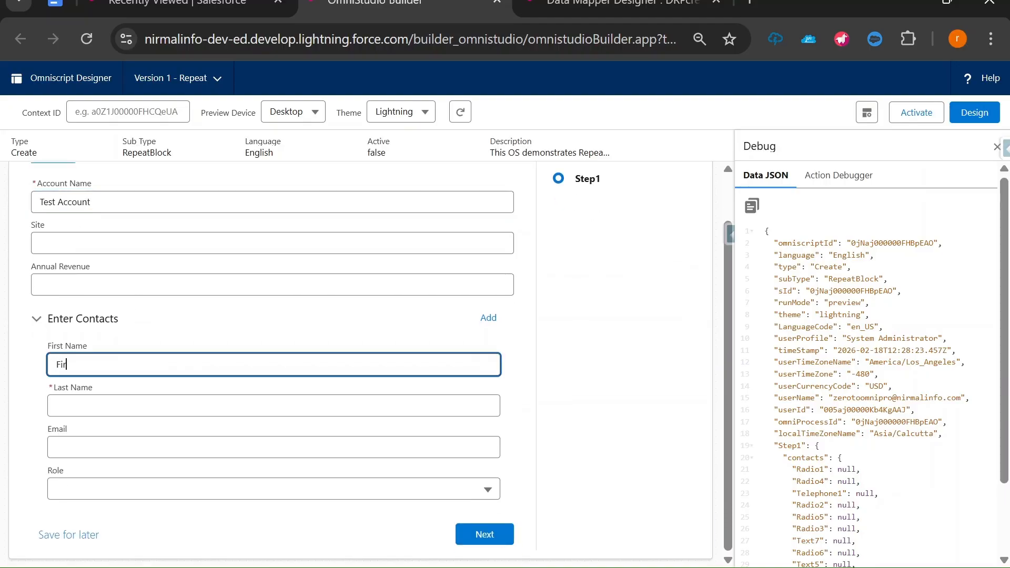
{"action": "type", "text": "FirstName1"}
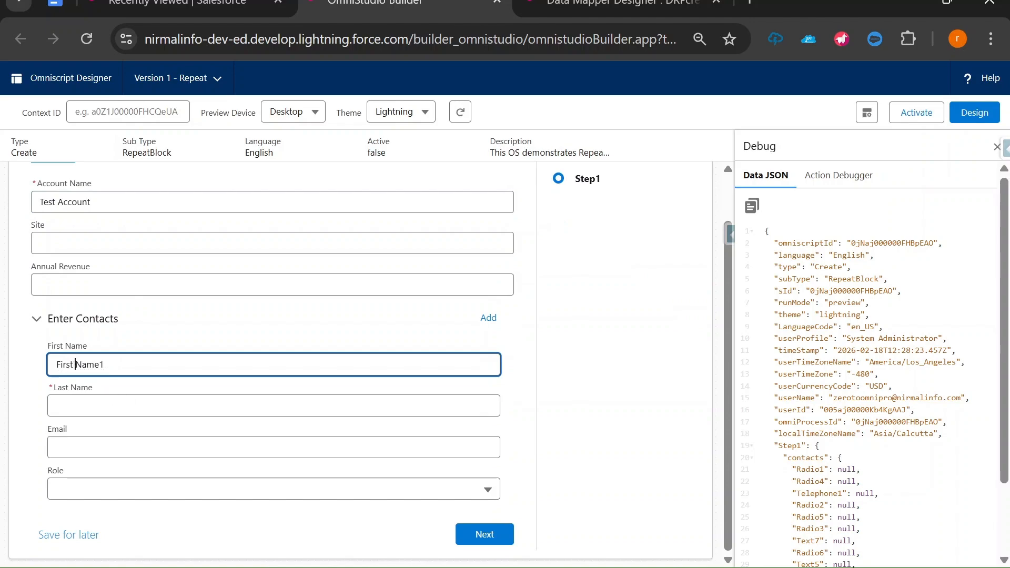
{"action": "key", "text": "Tab"}
{"action": "type", "text": "Last Nam"}
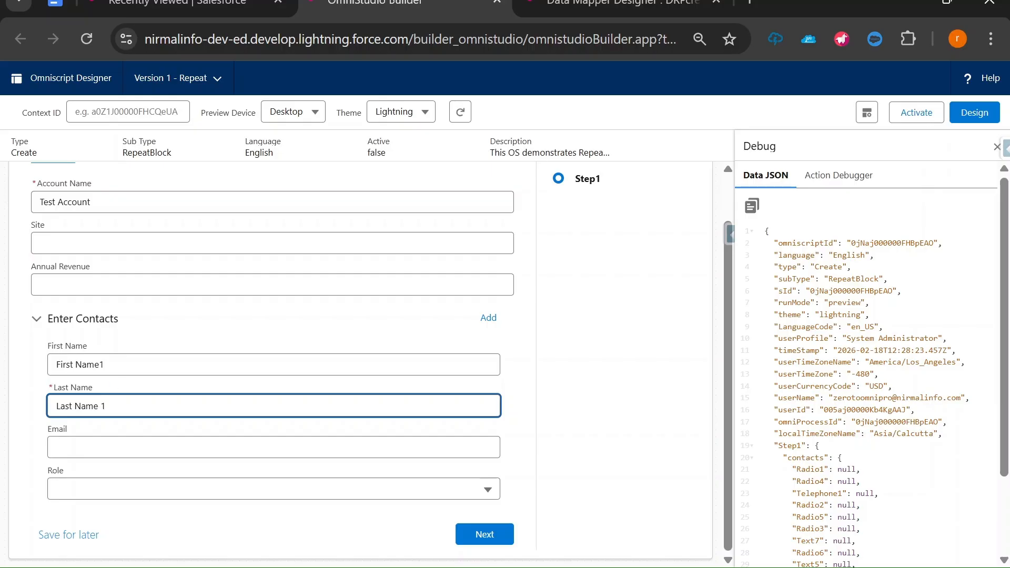
{"action": "left_click", "coordinate": [101, 364]}
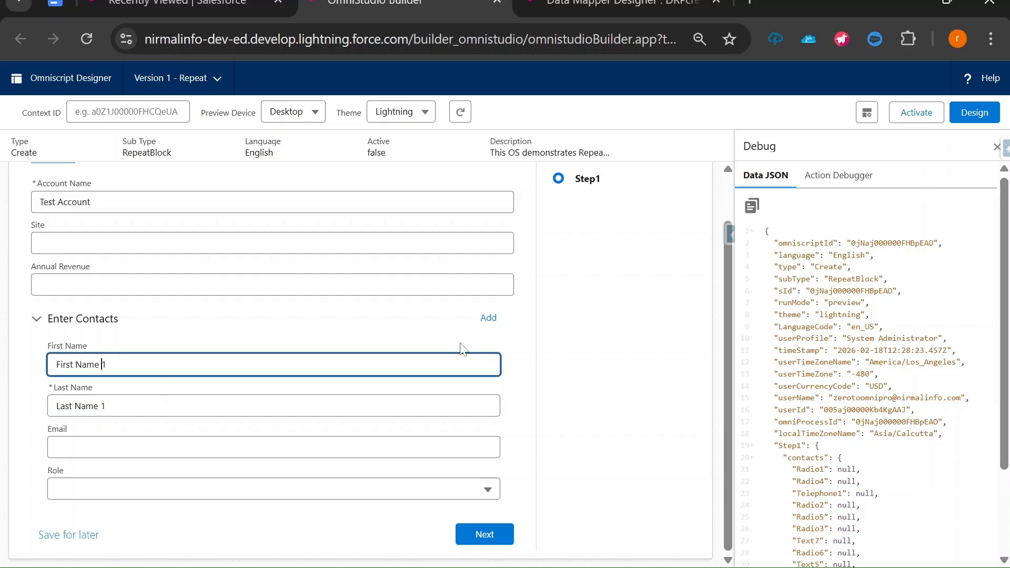
Add a second contact block with First Name 2 as first name and Last Name 2 as last name.
{"action": "left_click", "coordinate": [488, 318]}
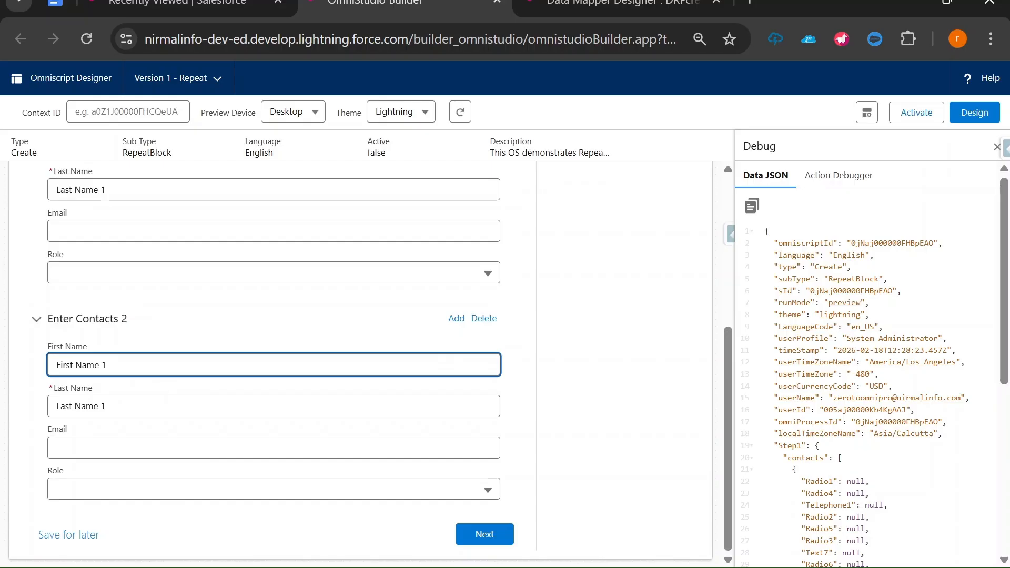
{"action": "key", "text": "BackSpace"}
{"action": "left_click", "coordinate": [106, 406]}
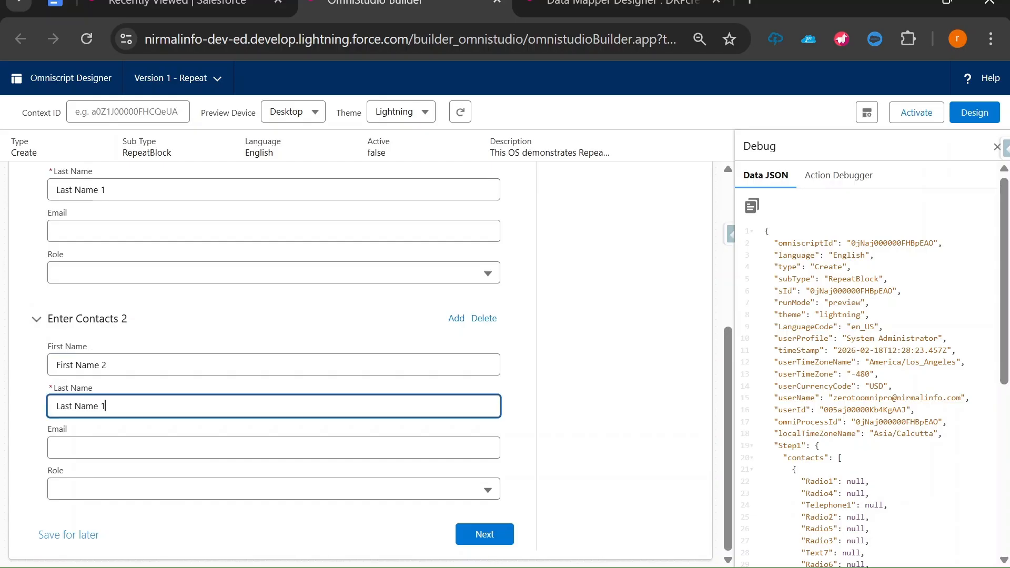
{"action": "key", "text": "BackSpace"}
{"action": "left_click", "coordinate": [622, 484]}
Copy the whole Step1 node from the preview's data JSON and use it to replace the Data Mapper's input JSON after an opening brace.
{"action": "scroll", "coordinate": [852, 389], "scroll_direction": "down", "scroll_amount": 3}
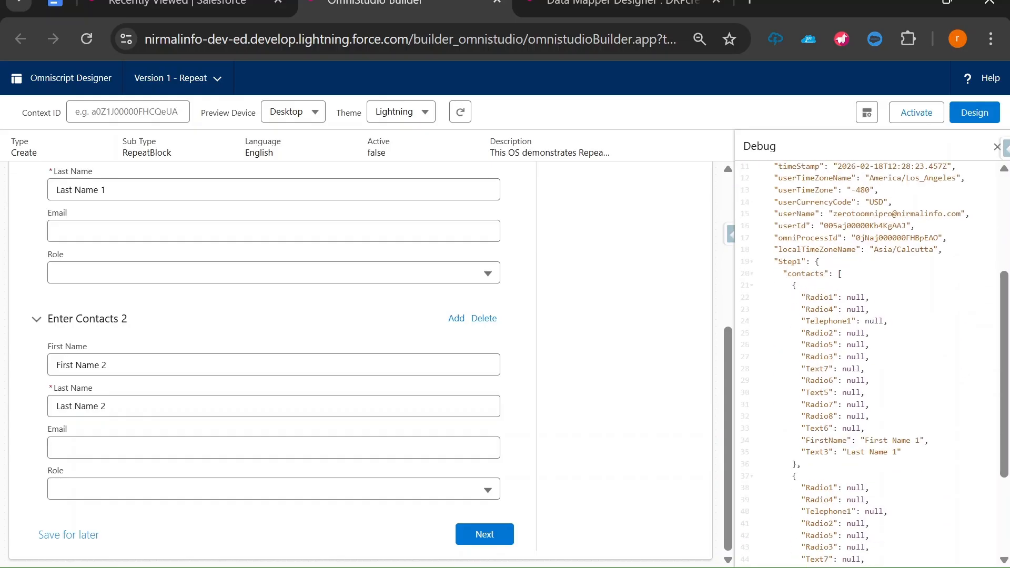
{"action": "left_click_drag", "start_coordinate": [770, 261], "coordinate": [864, 369]}
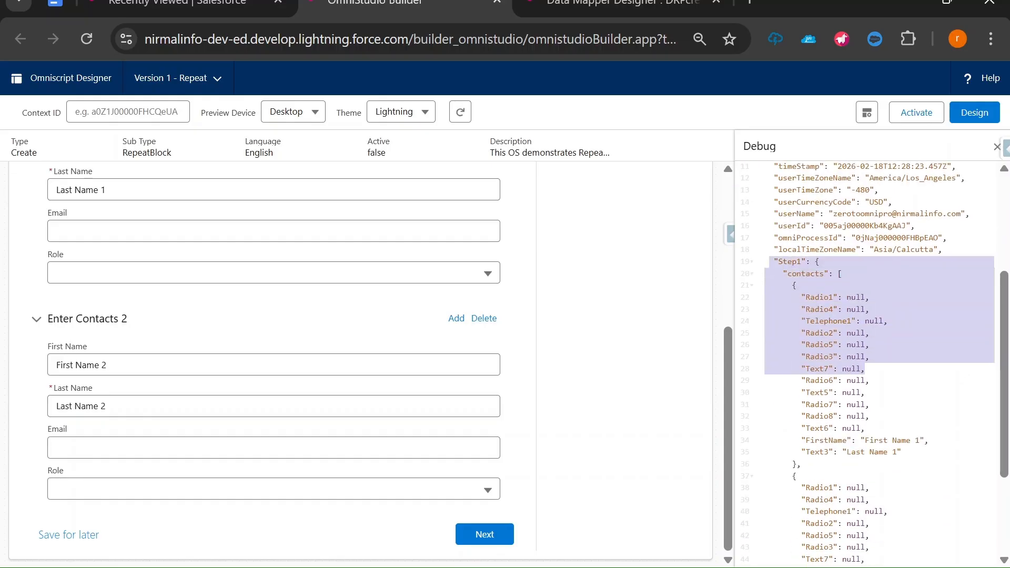
{"action": "scroll", "coordinate": [873, 363], "scroll_direction": "down", "scroll_amount": 3}
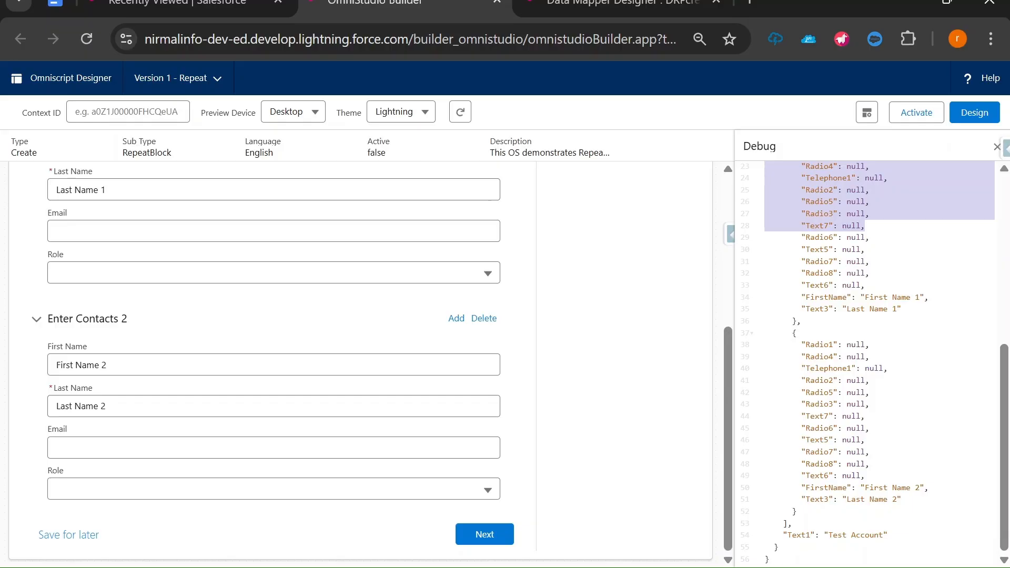
{"action": "left_click_drag", "start_coordinate": [865, 226], "coordinate": [778, 547]}
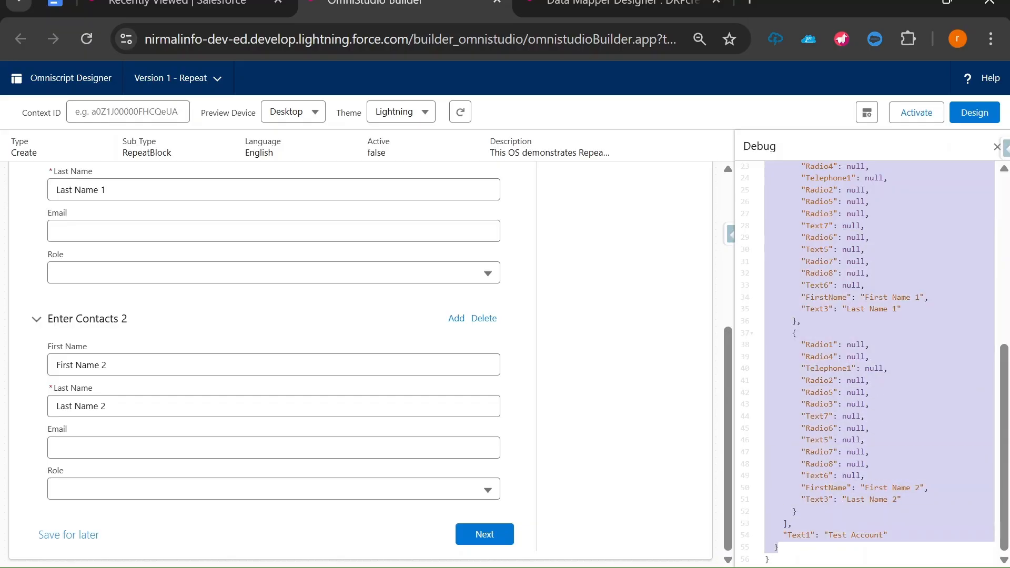
{"action": "left_click", "coordinate": [596, 5]}
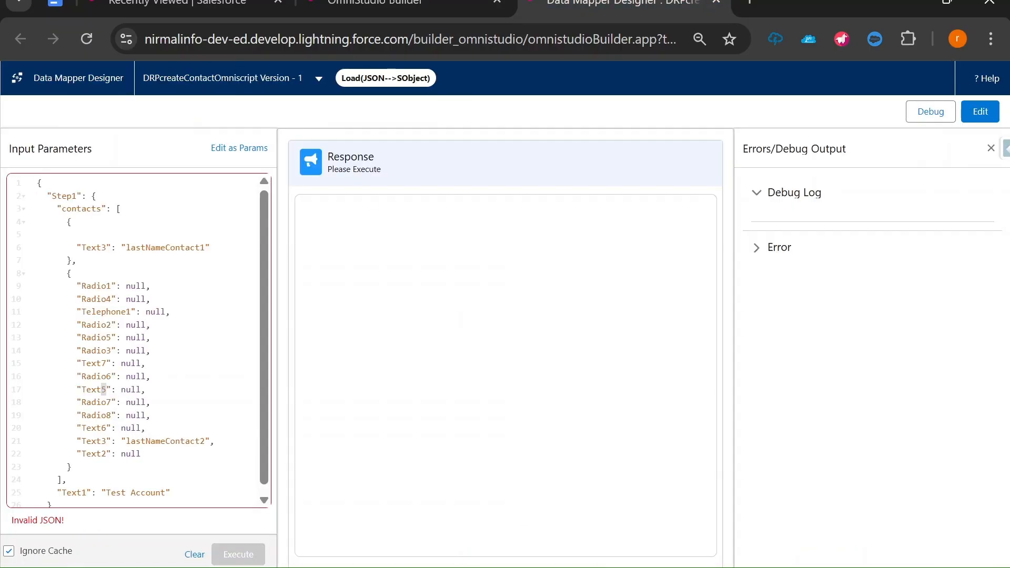
{"action": "key", "text": "ctrl+a"}
{"action": "key", "text": "BackSpace"}
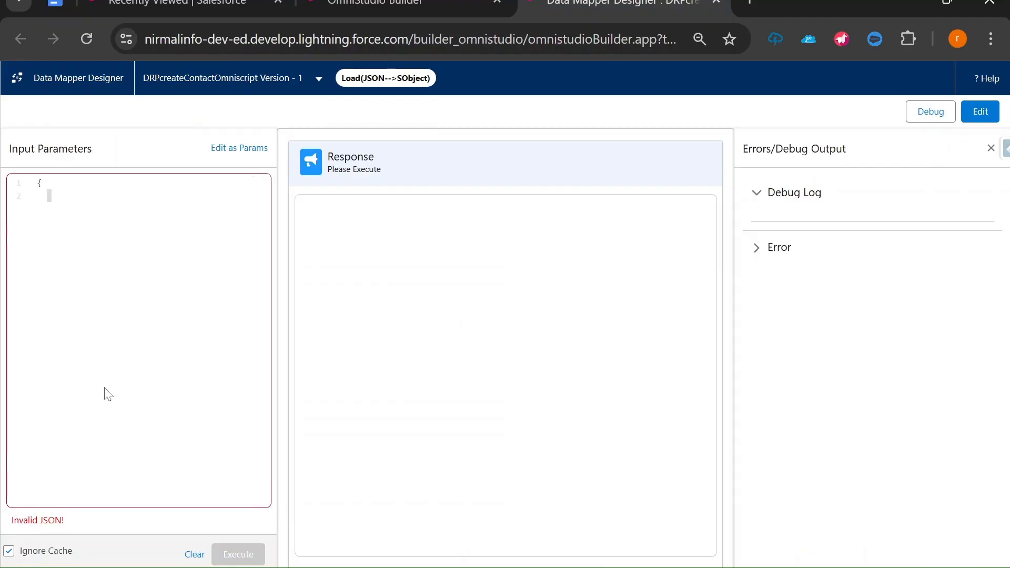
{"action": "key", "text": "ctrl+v"}
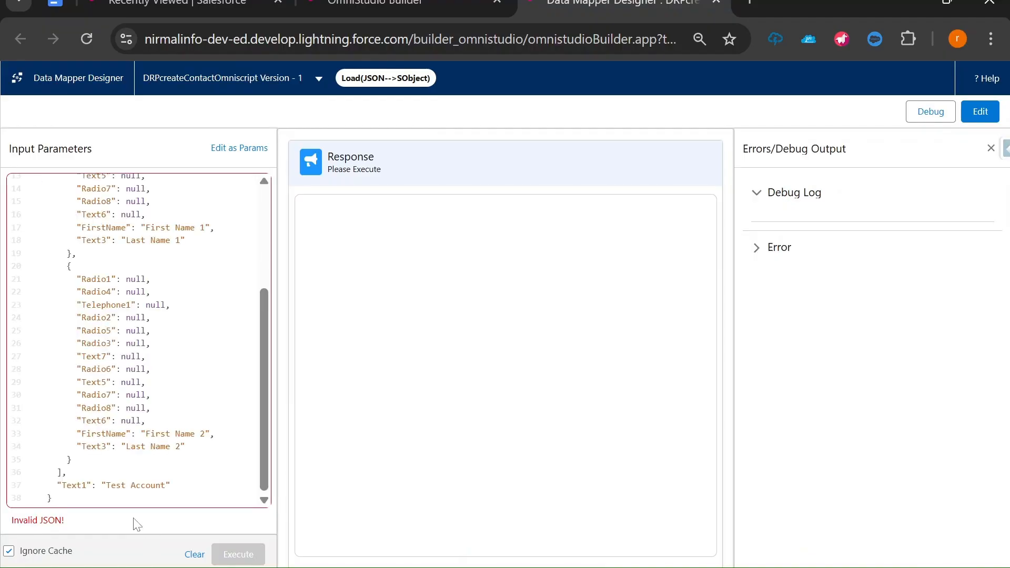
Complete the Data Mapper's input JSON by adding the missing outer closing brace below the Step1 node.
{"action": "scroll", "coordinate": [137, 341], "scroll_direction": "up", "scroll_amount": 4}
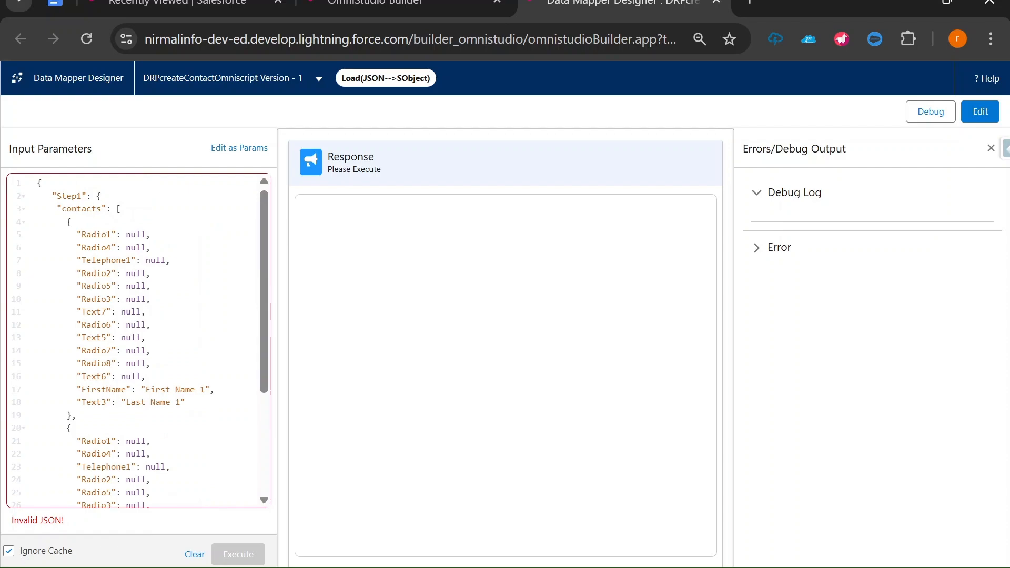
{"action": "key", "text": "Return"}
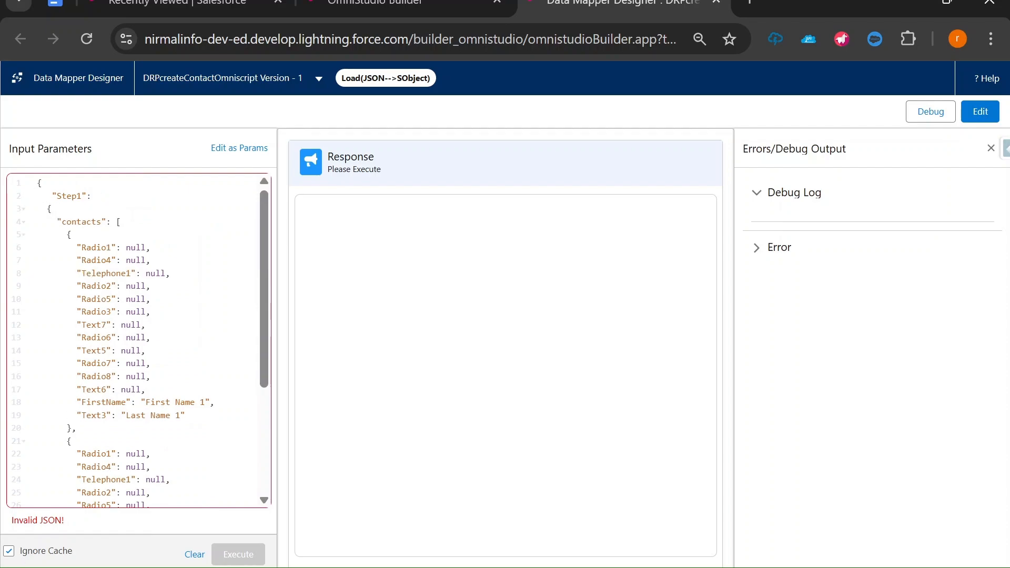
{"action": "scroll", "coordinate": [36, 196], "scroll_direction": "down", "scroll_amount": 4}
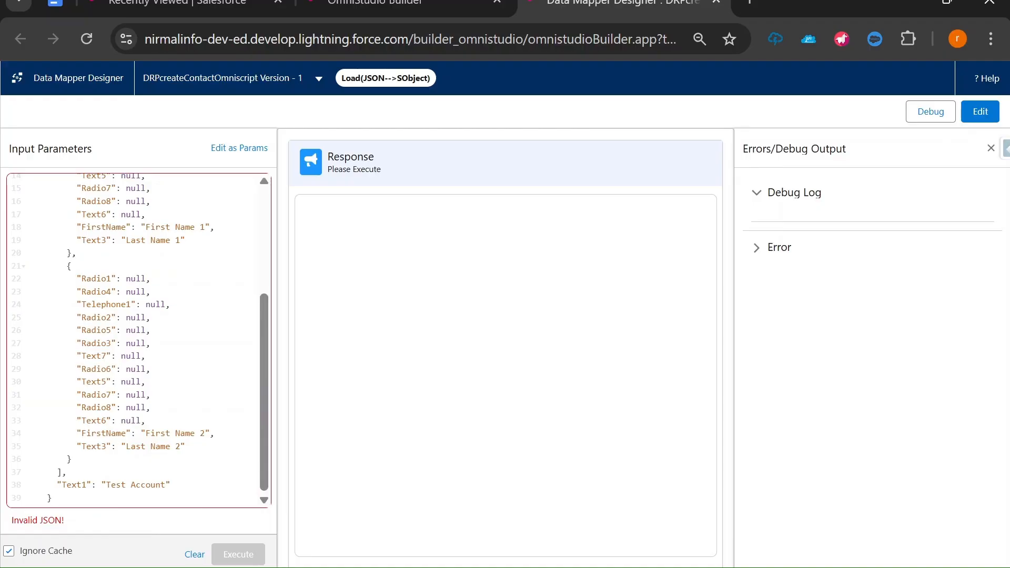
{"action": "scroll", "coordinate": [136, 340], "scroll_direction": "up", "scroll_amount": 4}
{"action": "scroll", "coordinate": [137, 340], "scroll_direction": "down", "scroll_amount": 4}
{"action": "scroll", "coordinate": [136, 421], "scroll_direction": "down", "scroll_amount": 1}
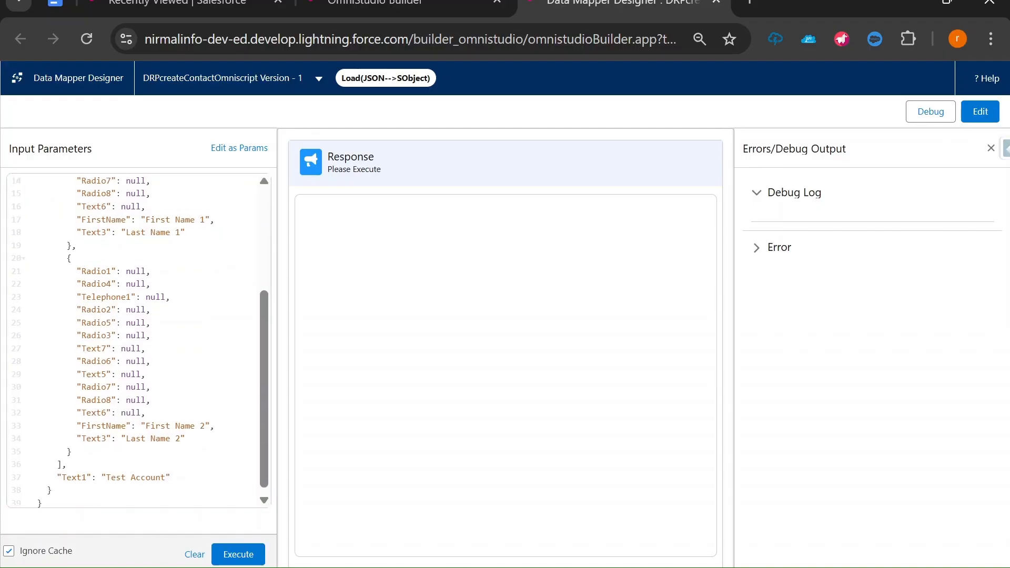
Delete the null fields from both contacts in the input JSON, keeping only FirstName and Text3.
{"action": "scroll", "coordinate": [136, 340], "scroll_direction": "up", "scroll_amount": 4}
{"action": "left_click_drag", "start_coordinate": [76, 234], "coordinate": [145, 376]}
{"action": "key", "text": "BackSpace"}
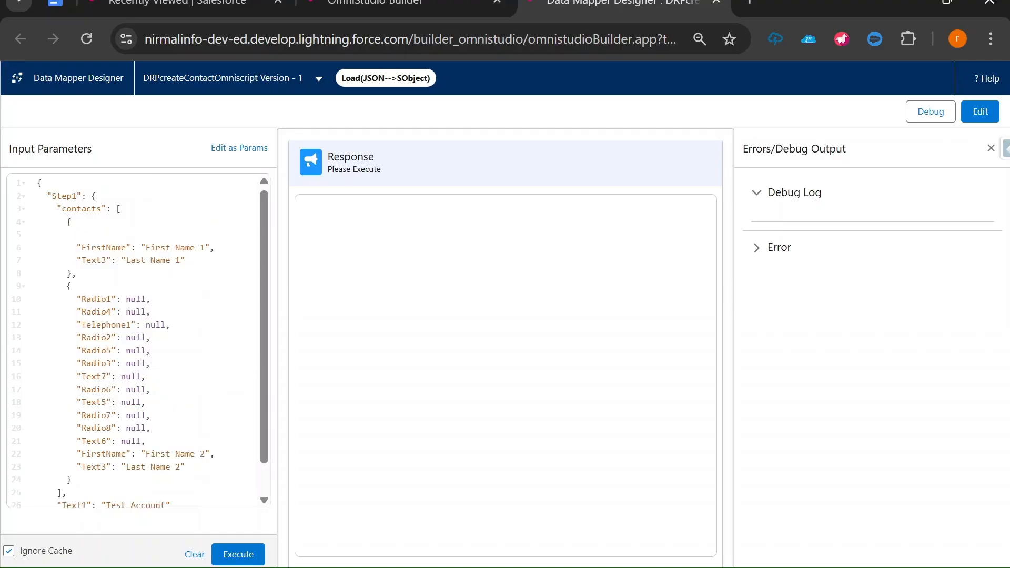
{"action": "left_click_drag", "start_coordinate": [71, 454], "coordinate": [77, 299]}
{"action": "key", "text": "BackSpace"}
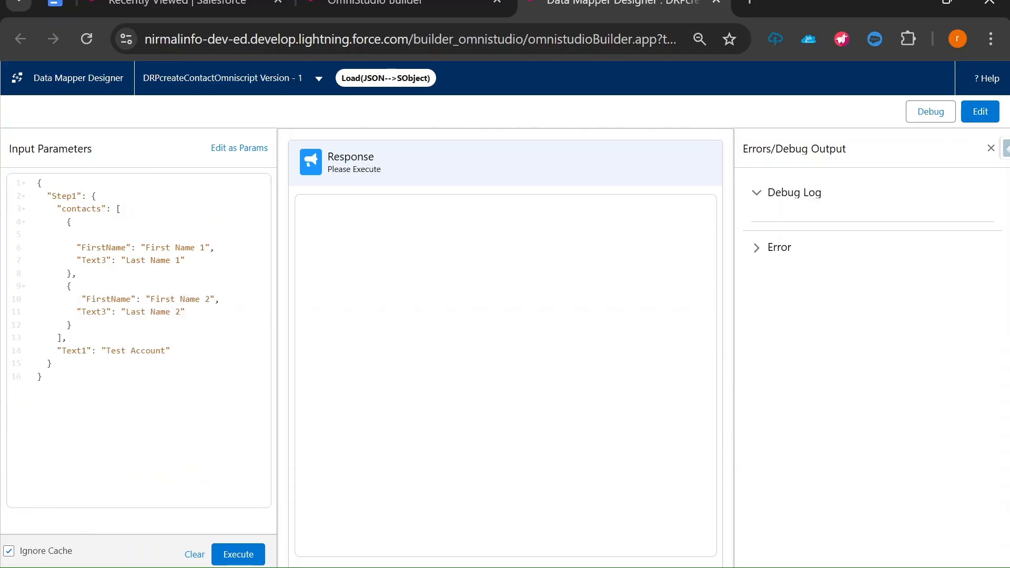
Return to the Omniscript design, expand Step1 and rename the Account Name text element as AccName.
{"action": "left_click", "coordinate": [344, 17]}
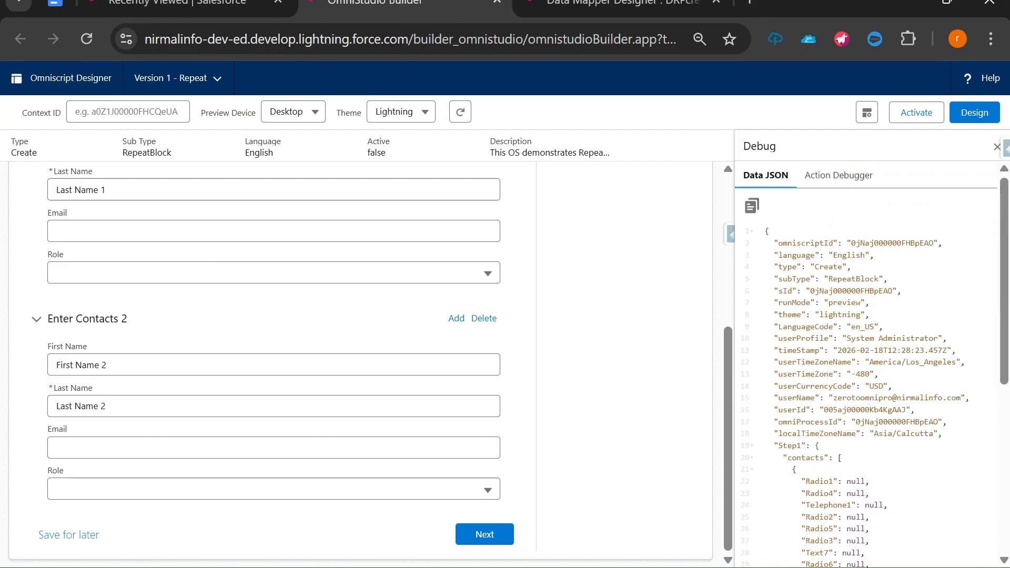
{"action": "left_click", "coordinate": [974, 112]}
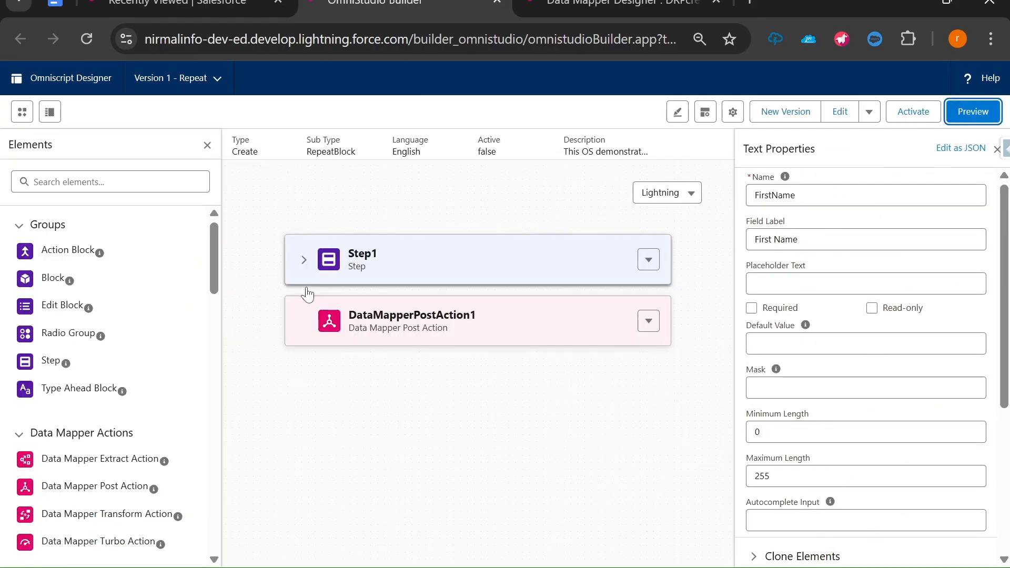
{"action": "left_click", "coordinate": [304, 260]}
{"action": "left_click", "coordinate": [343, 342]}
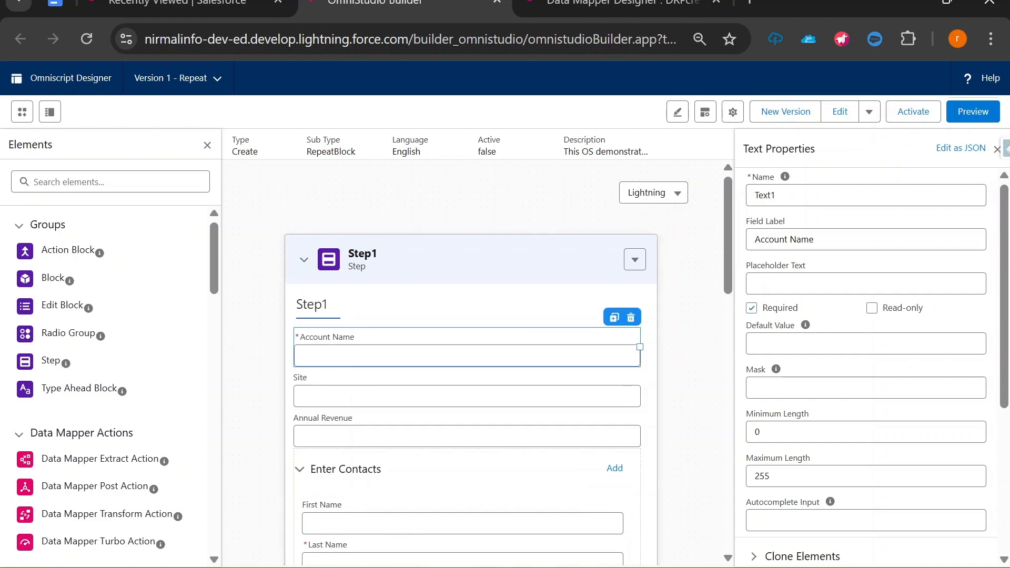
{"action": "double_click", "coordinate": [766, 196]}
{"action": "type", "text": "AccName"}
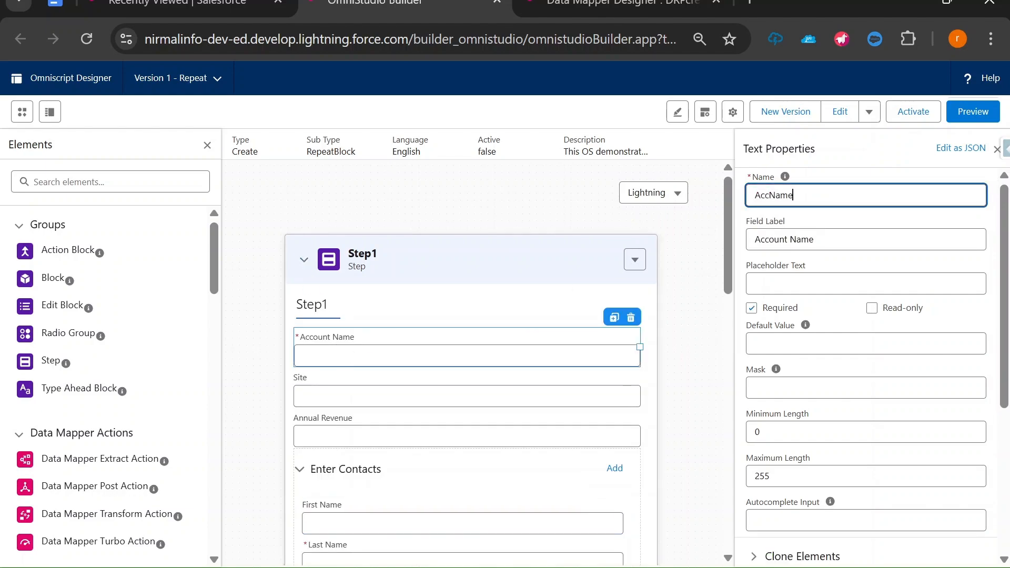
Copy the AccName element name and replace the Text1 key with it in the Data Mapper's input JSON.
{"action": "key", "text": "ctrl+a"}
{"action": "key", "text": "ctrl+c"}
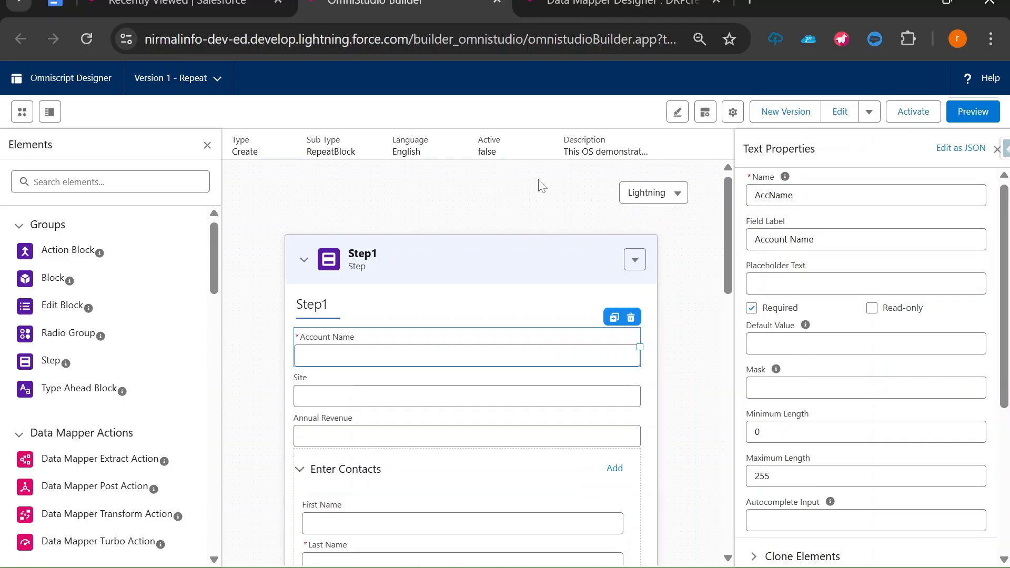
{"action": "key", "text": "ctrl+Tab"}
{"action": "double_click", "coordinate": [69, 337]}
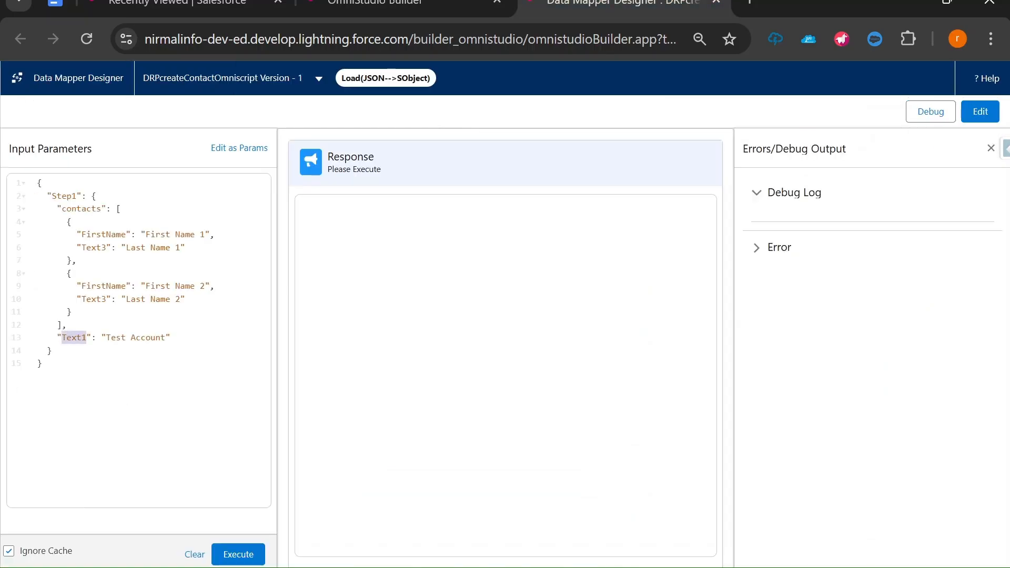
{"action": "key", "text": "ctrl+v"}
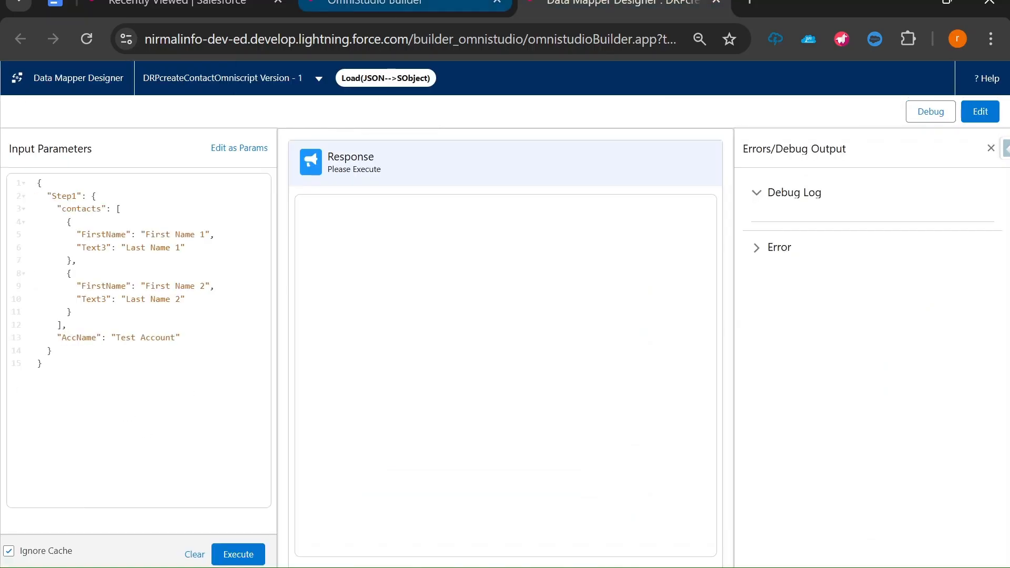
Collapse Step1 in the Omniscript design, and select the entire input JSON in the Data Mapper.
{"action": "left_click", "coordinate": [374, 4]}
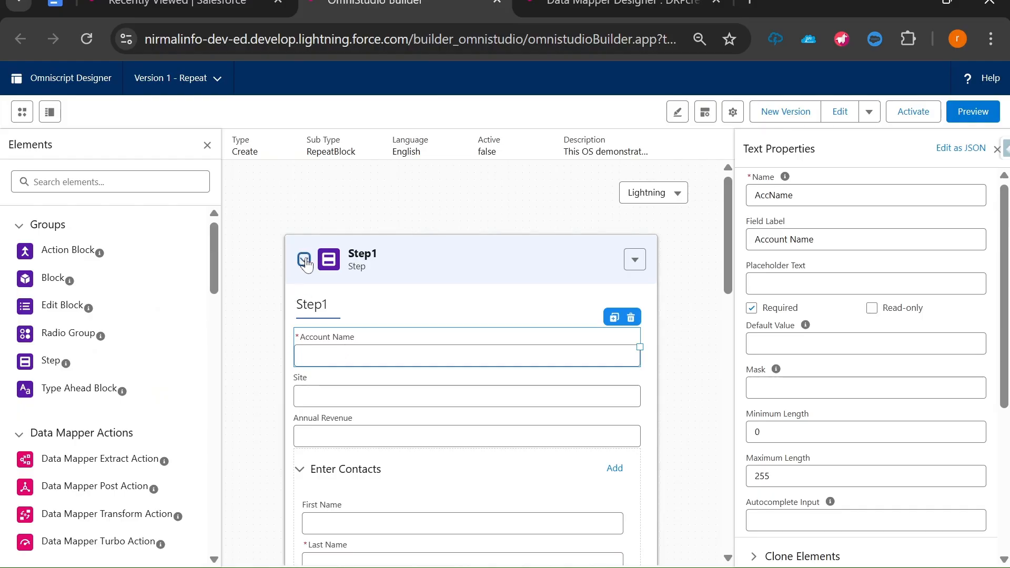
{"action": "left_click", "coordinate": [302, 259]}
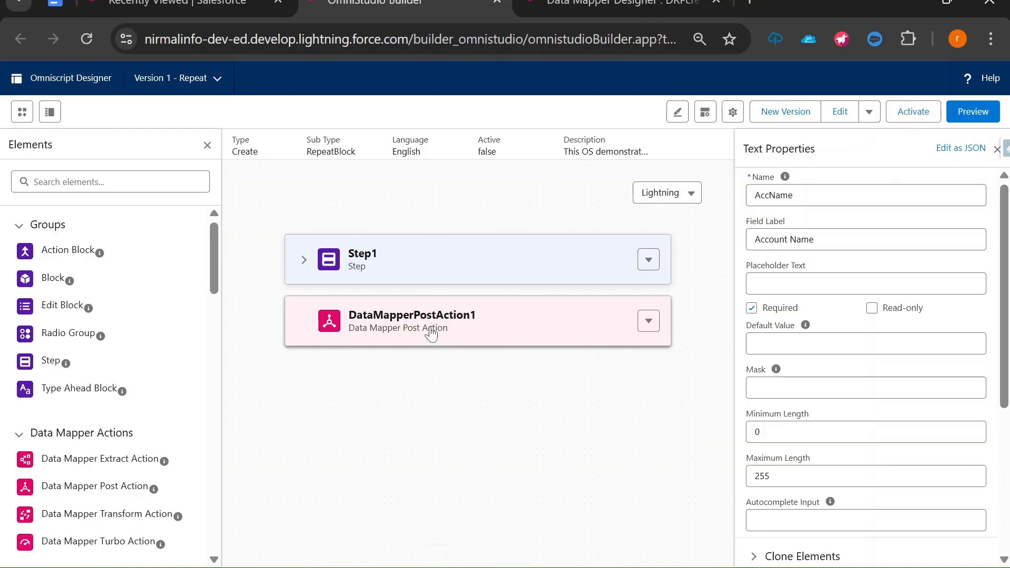
{"action": "left_click", "coordinate": [605, 5]}
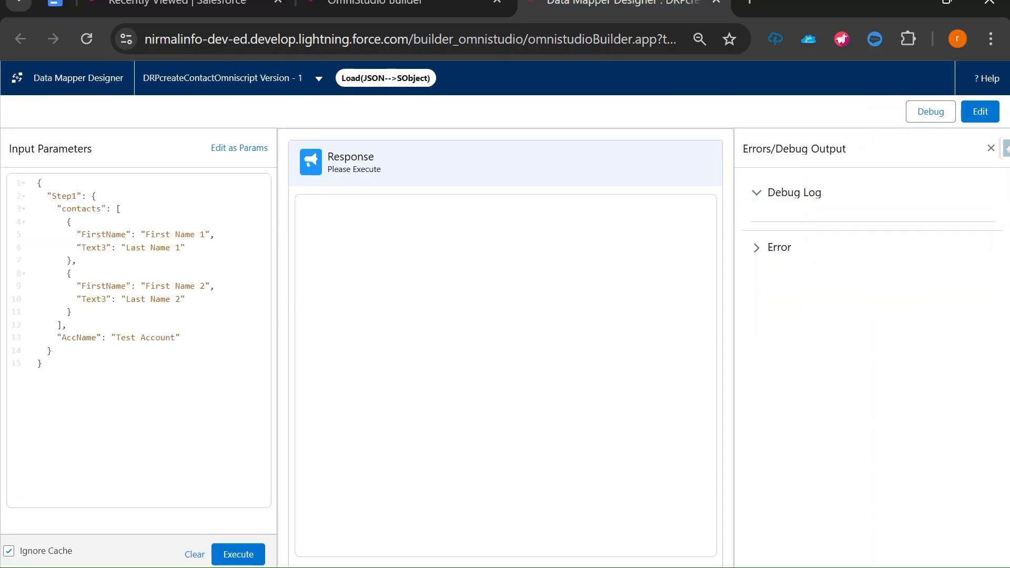
{"action": "double_click", "coordinate": [79, 338]}
{"action": "left_click_drag", "start_coordinate": [37, 184], "coordinate": [42, 363]}
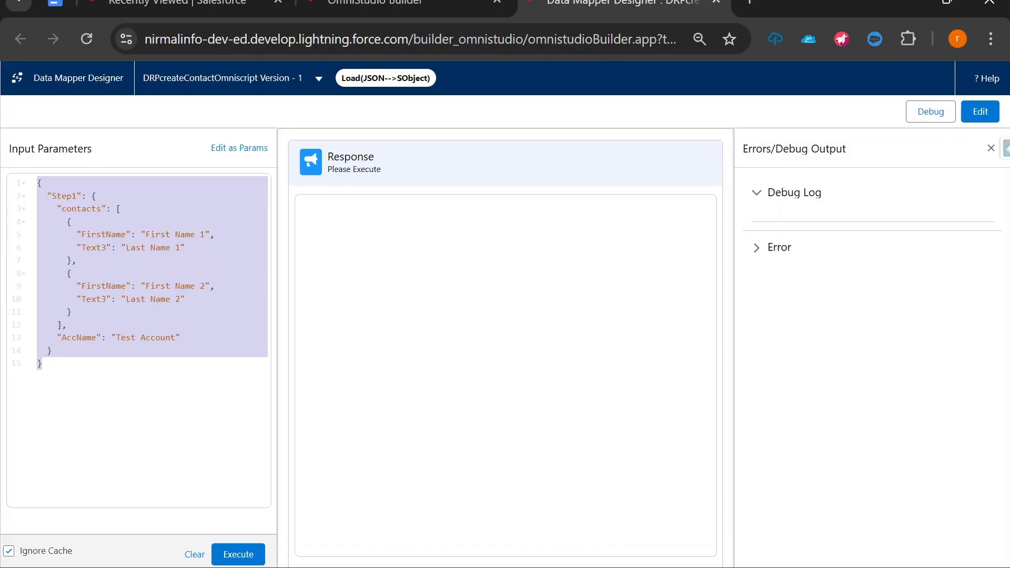
Return the Data Mapper to editing and add a load object for Account.
{"action": "left_click", "coordinate": [971, 110]}
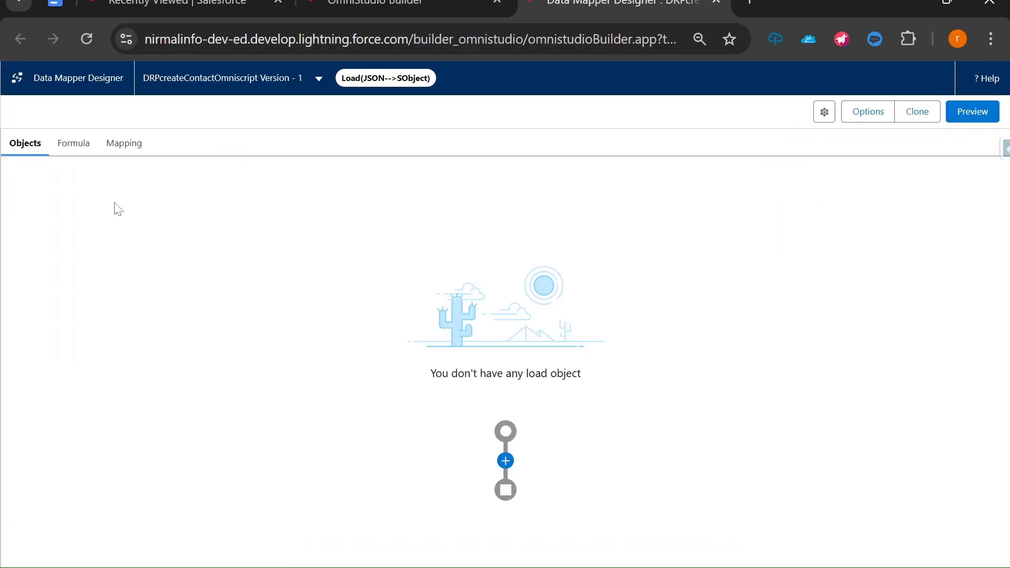
{"action": "left_click", "coordinate": [505, 461]}
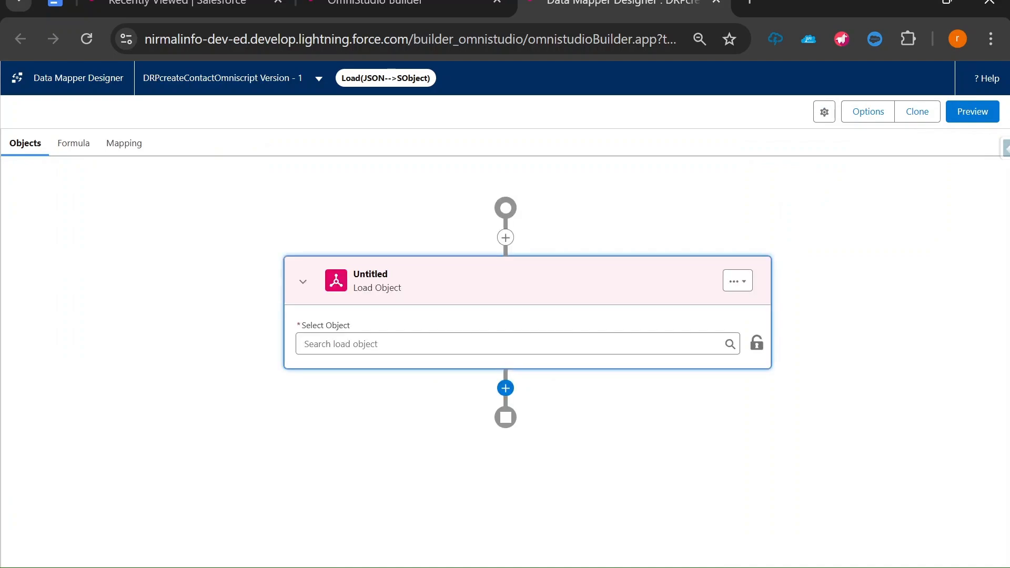
{"action": "left_click", "coordinate": [517, 344]}
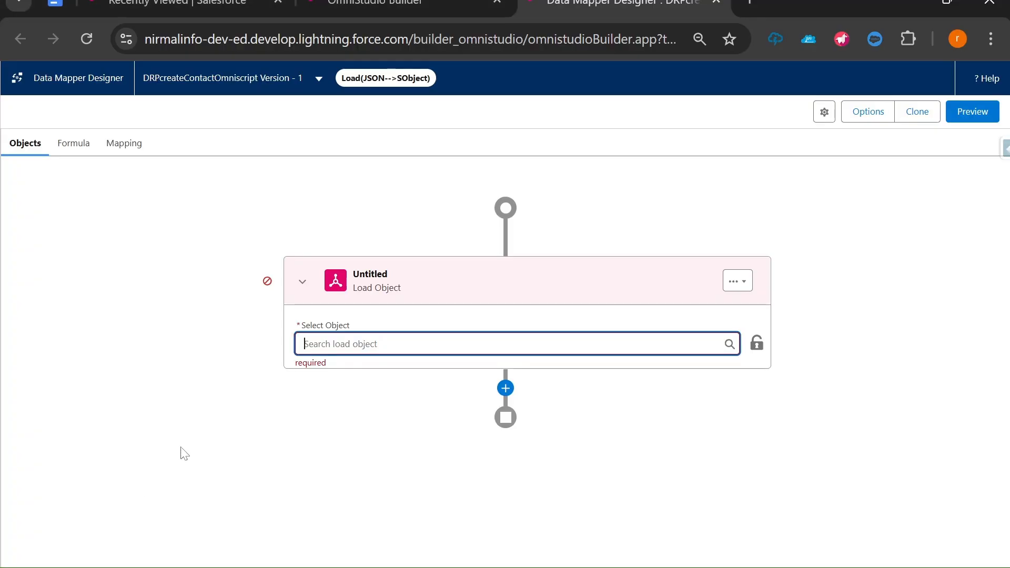
{"action": "type", "text": "Accoun"}
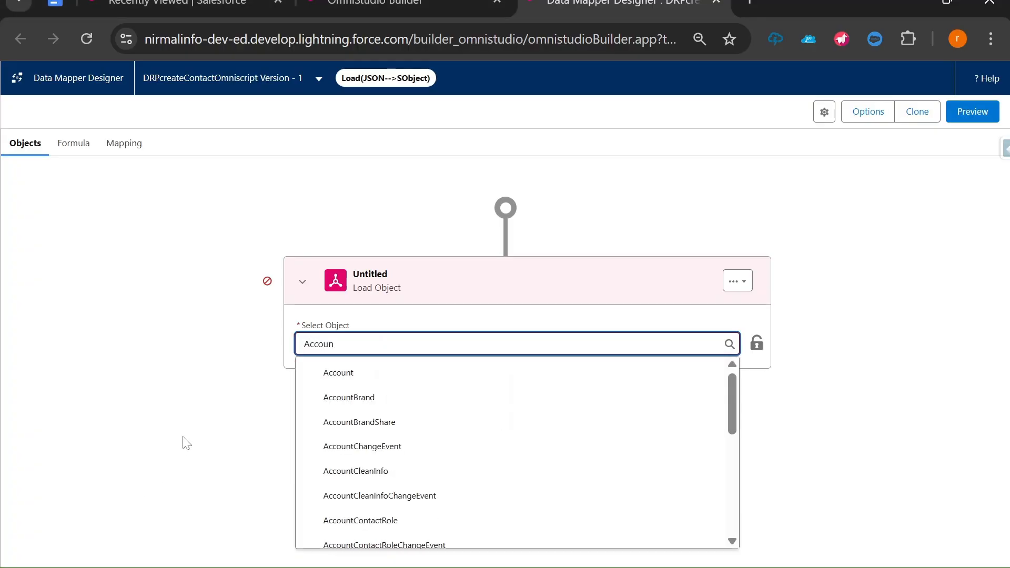
{"action": "left_click", "coordinate": [309, 376]}
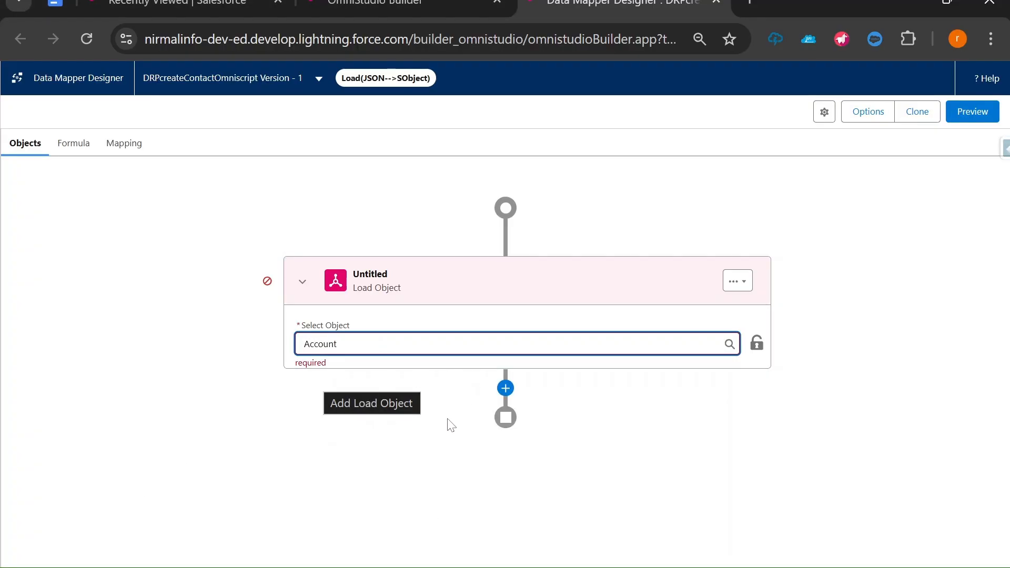
{"action": "left_click", "coordinate": [226, 420]}
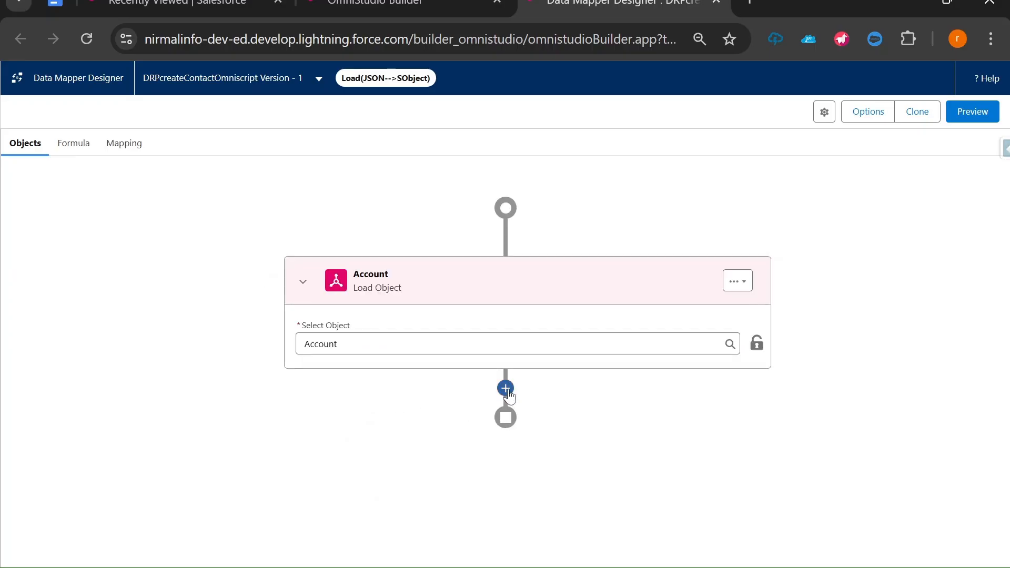
Add a second load object for Contact below the Account object.
{"action": "left_click", "coordinate": [505, 389]}
{"action": "left_click", "coordinate": [505, 425]}
{"action": "type", "text": "C"}
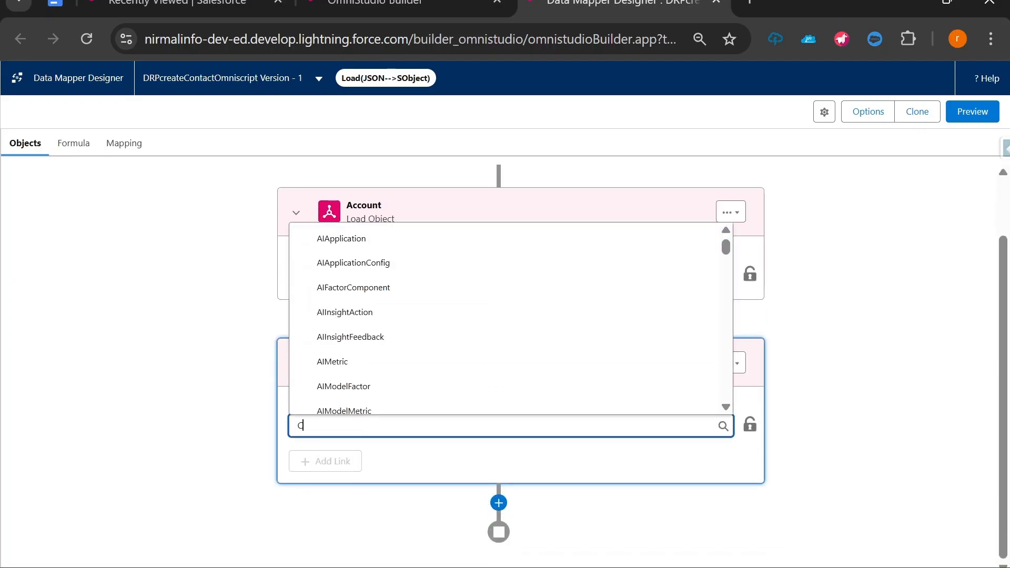
{"action": "type", "text": "ontact"}
{"action": "left_click", "coordinate": [379, 311]}
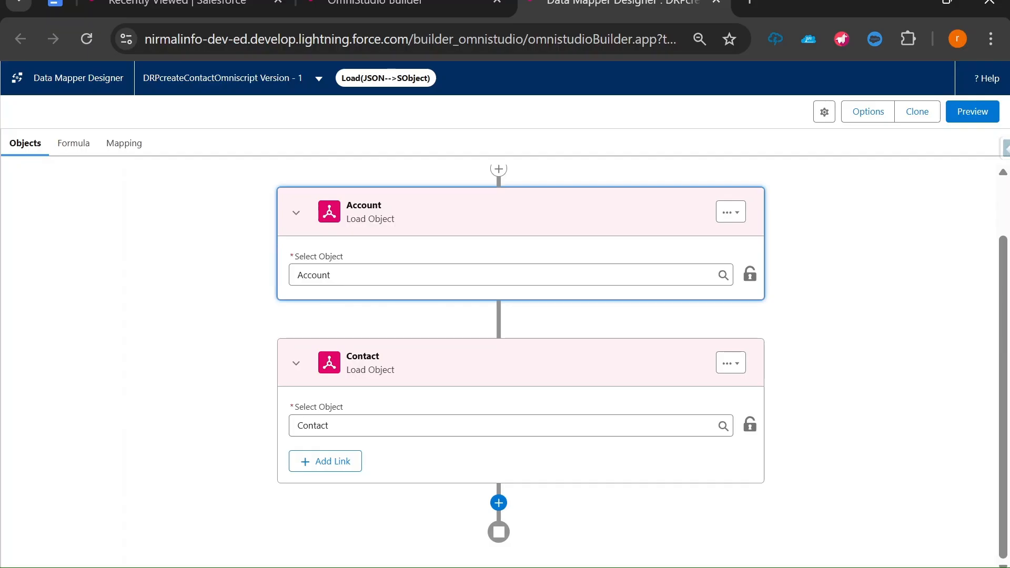
Add a link on the Contact object that sets its AccountId equal to the Id of 1 Account.
{"action": "left_click", "coordinate": [327, 466]}
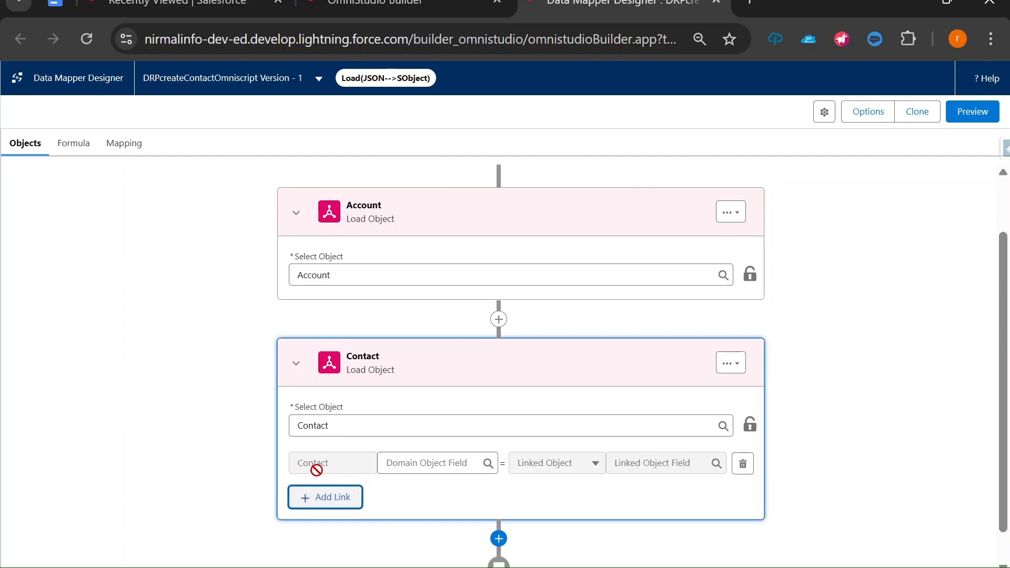
{"action": "left_click", "coordinate": [436, 463]}
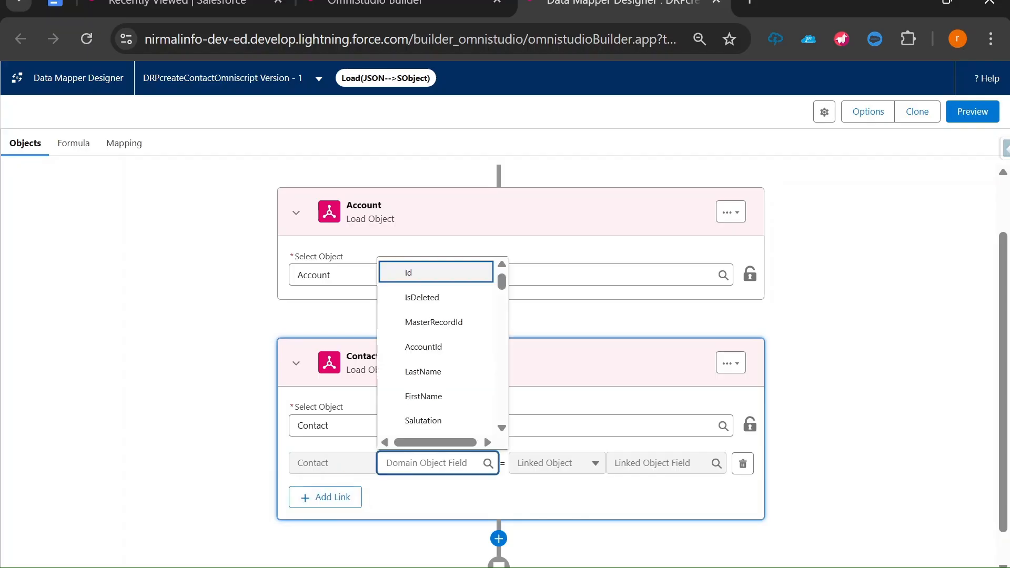
{"action": "left_click", "coordinate": [439, 348]}
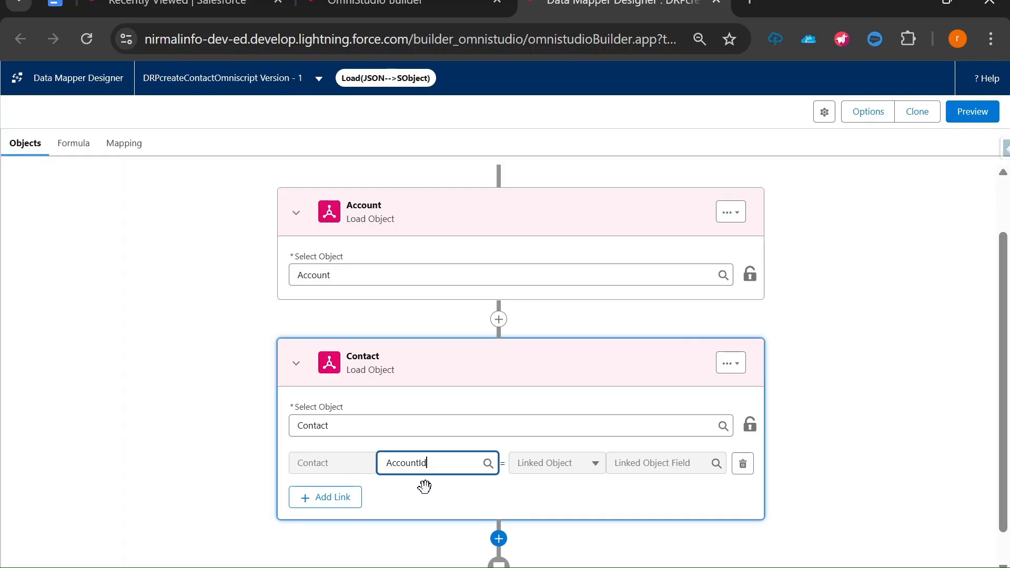
{"action": "left_click", "coordinate": [545, 462]}
{"action": "left_click", "coordinate": [546, 463]}
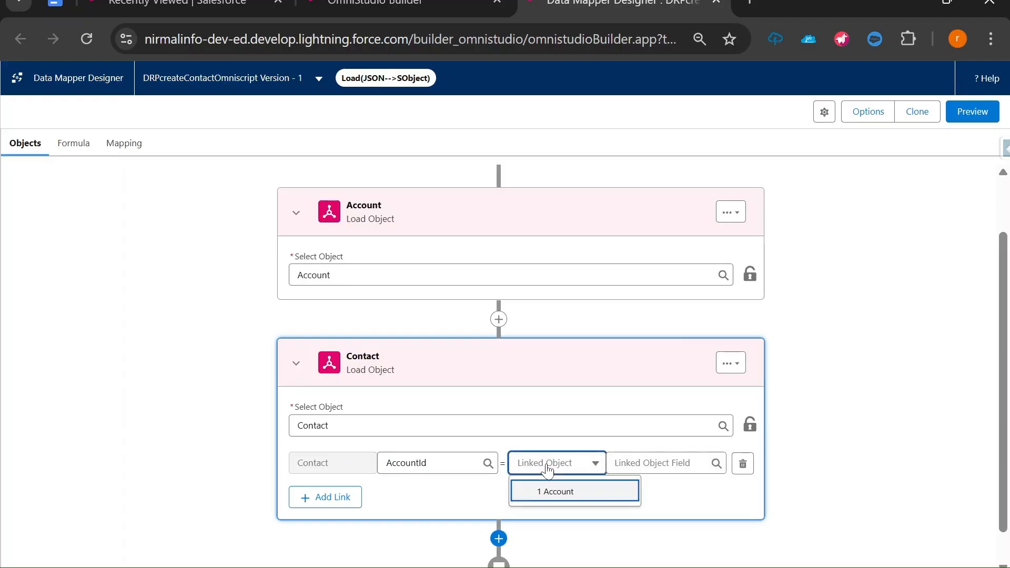
{"action": "left_click", "coordinate": [547, 489]}
{"action": "left_click", "coordinate": [653, 464]}
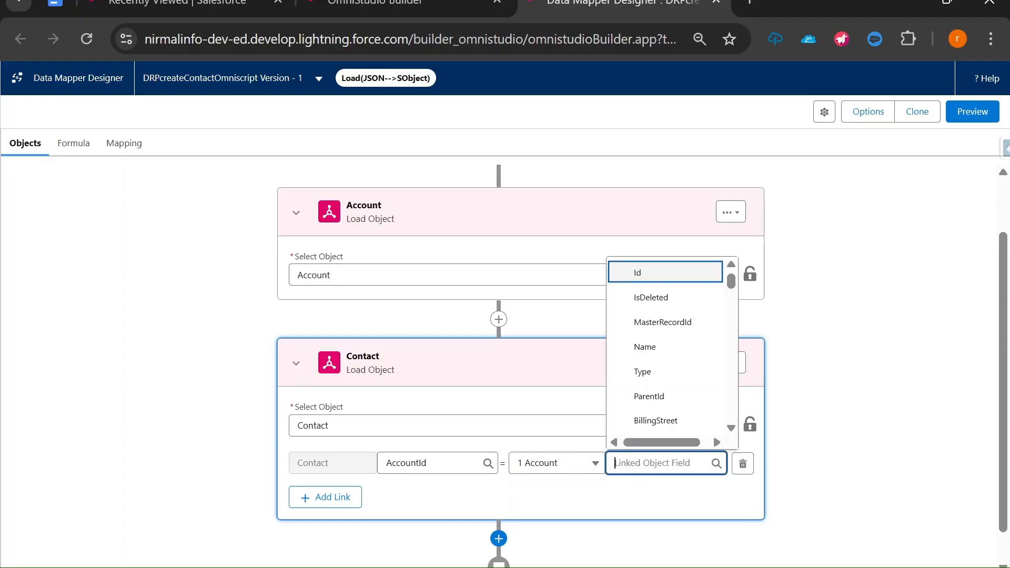
{"action": "type", "text": "Id"}
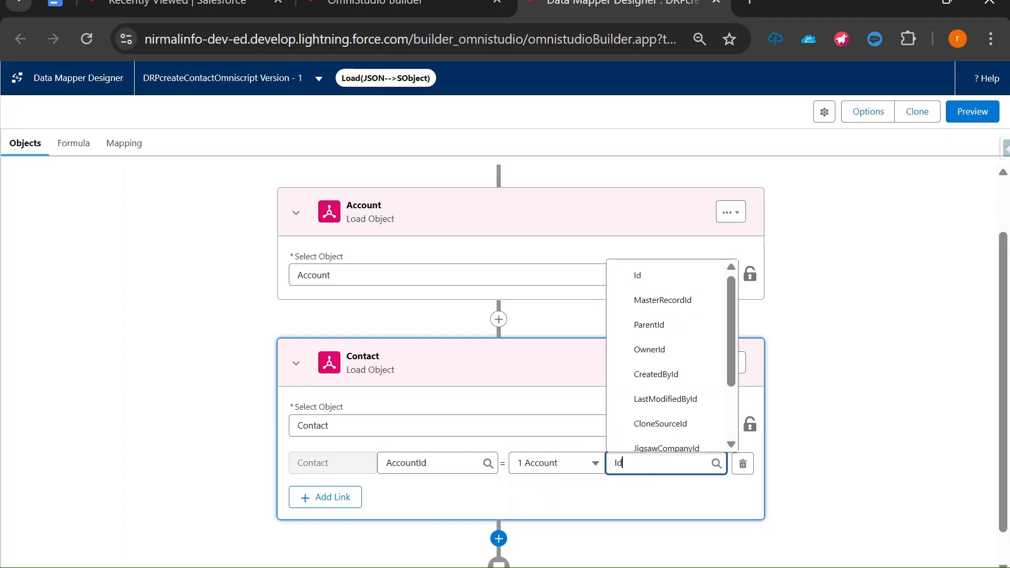
{"action": "left_click", "coordinate": [665, 273]}
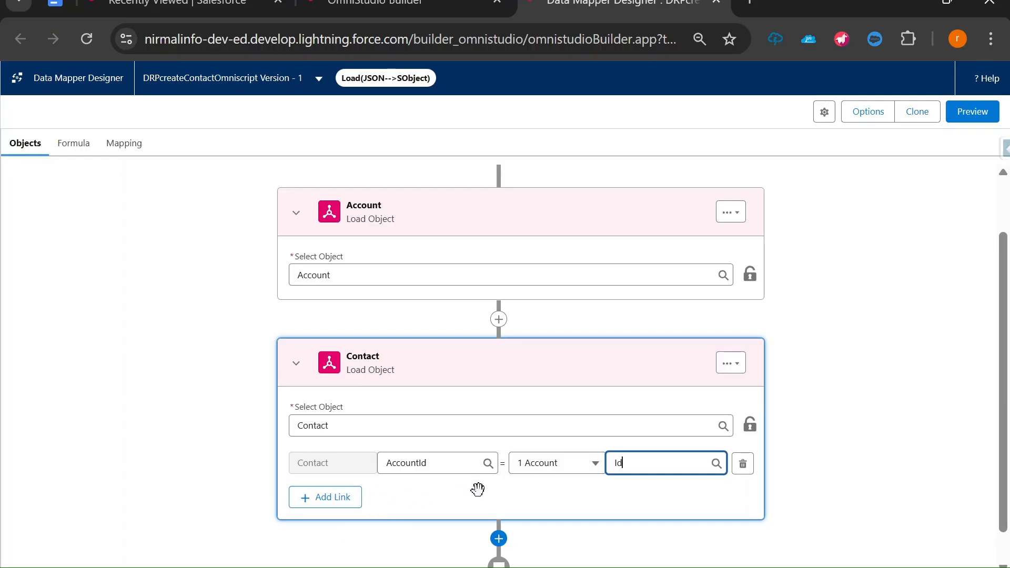
{"action": "left_click", "coordinate": [442, 502]}
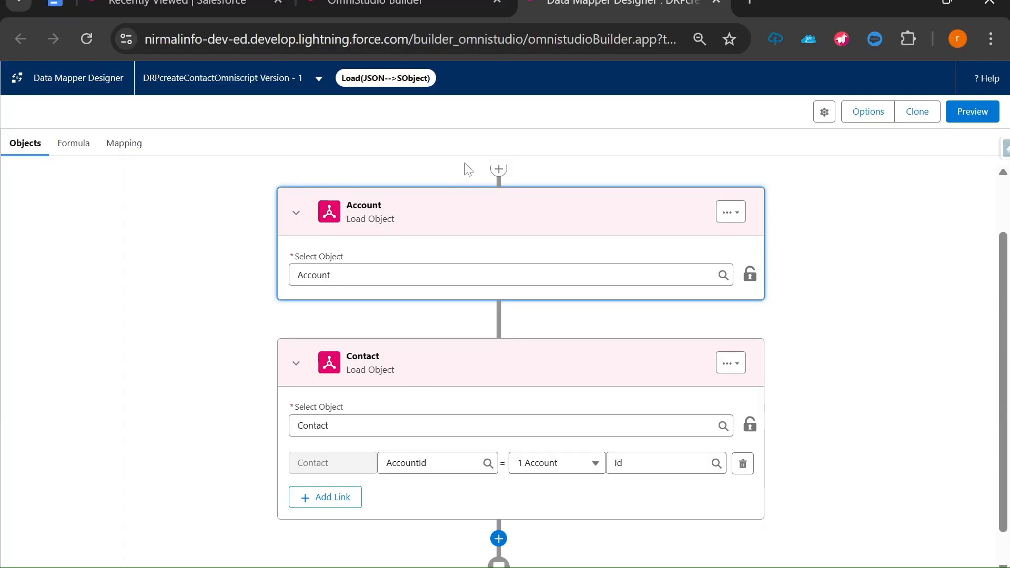
Replace the mapping's input JSON with the copied sample JSON and check its input paths in Quick Match.
{"action": "left_click", "coordinate": [122, 143]}
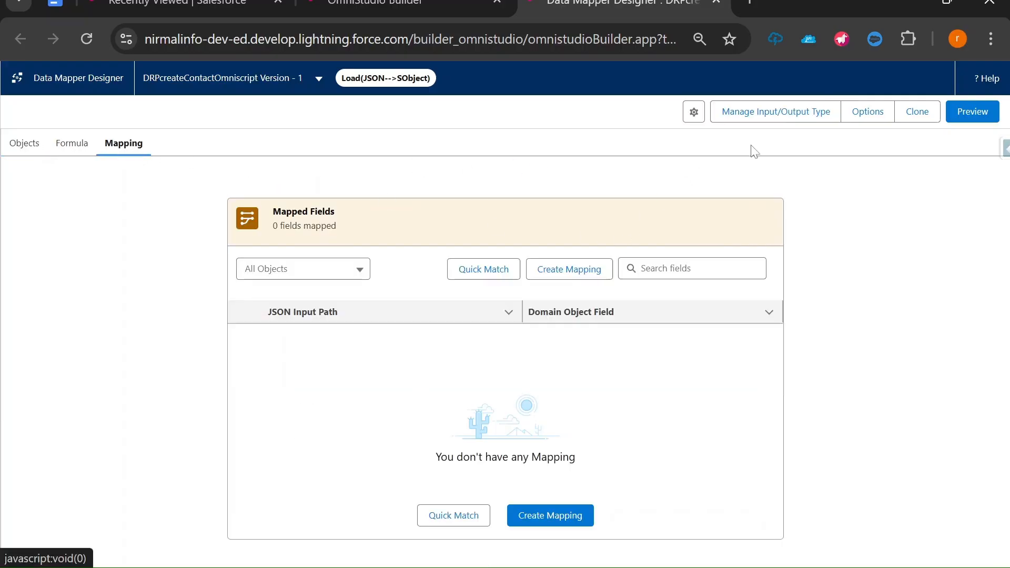
{"action": "left_click", "coordinate": [576, 270]}
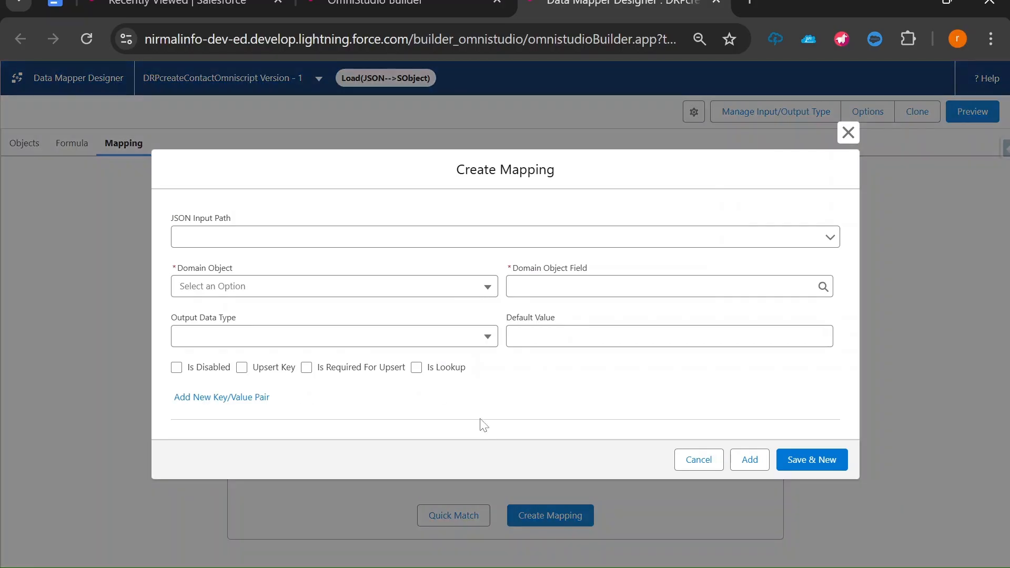
{"action": "key", "text": "Escape"}
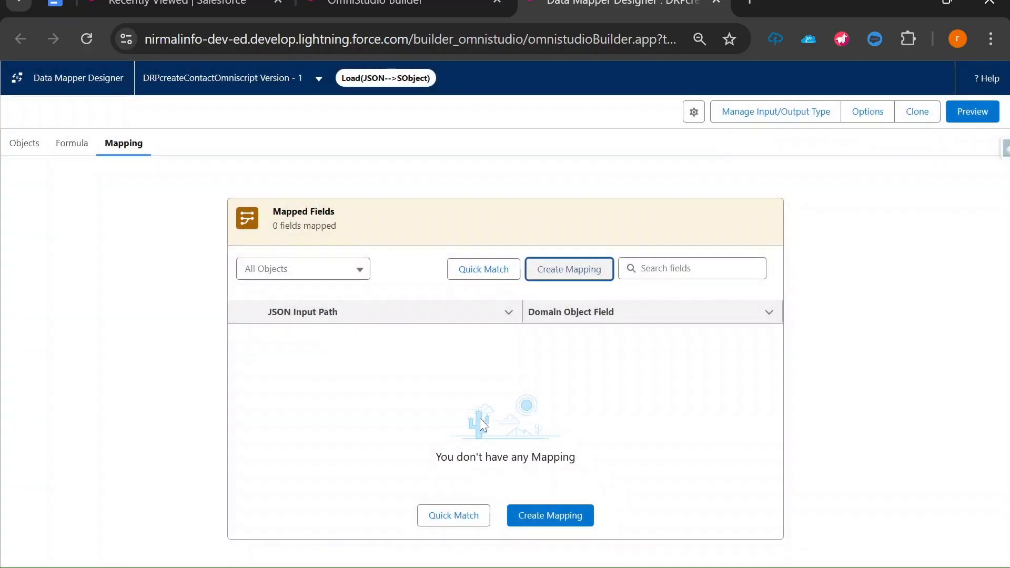
{"action": "left_click", "coordinate": [752, 112]}
{"action": "left_click", "coordinate": [860, 342]}
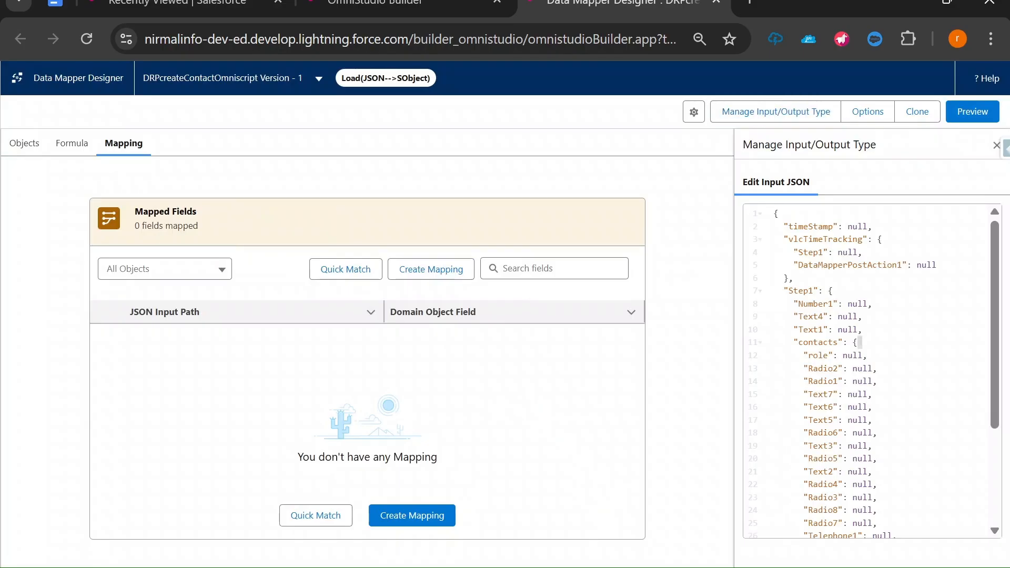
{"action": "key", "text": "ctrl+a"}
{"action": "type", "text": "{   \"Step1\": {     \"contacts\": [       {         \"FirstName\": \"First Name 1\",         \"Text3\": \"Last Name 1\"       },       {         \"FirstName\": \"First Name 2\",         \"Text3\": \"Last Name 2\"       }     ],     \"AccName\": \"Test Account\"   } }"}
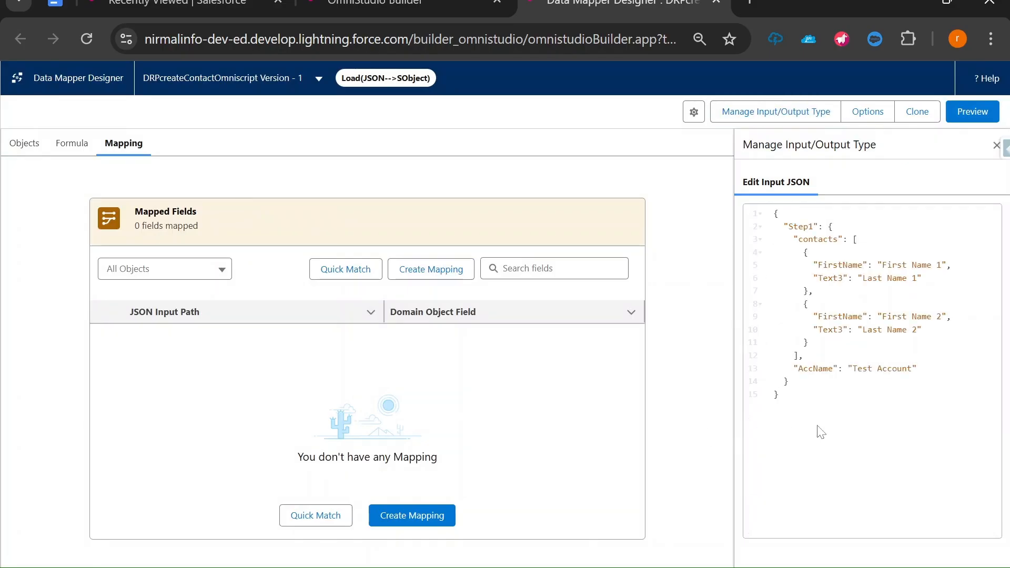
{"action": "left_click", "coordinate": [334, 272]}
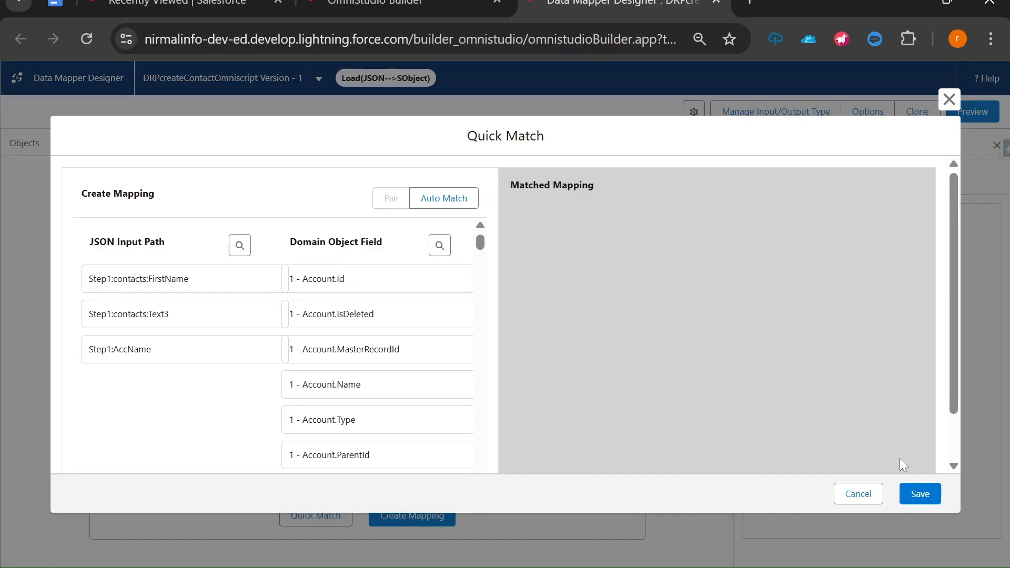
{"action": "left_click", "coordinate": [850, 494]}
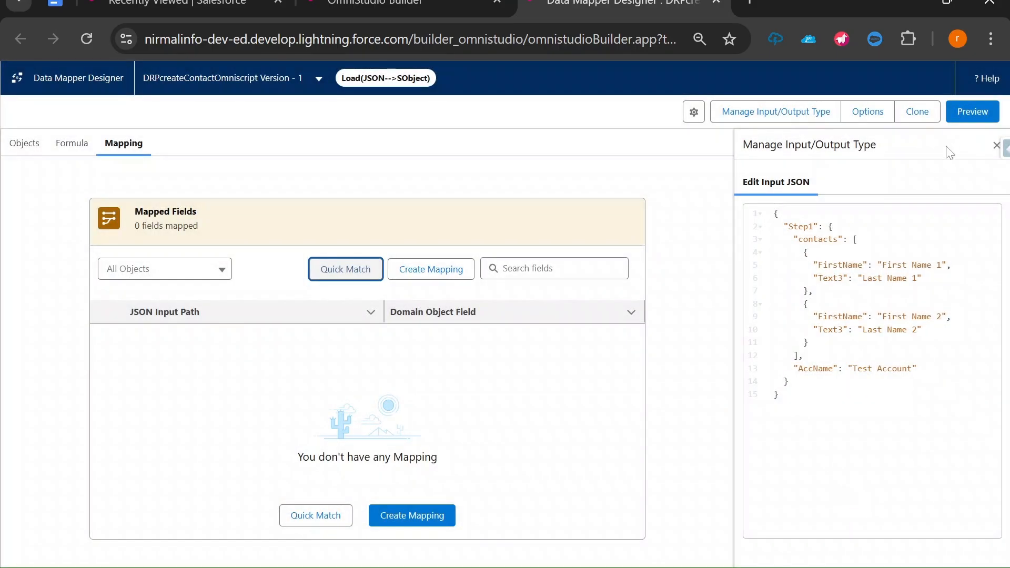
Switch the Data Mapper to preview, and rename the Last Name text element in the Omniscript's contacts block as LastName.
{"action": "left_click", "coordinate": [973, 112]}
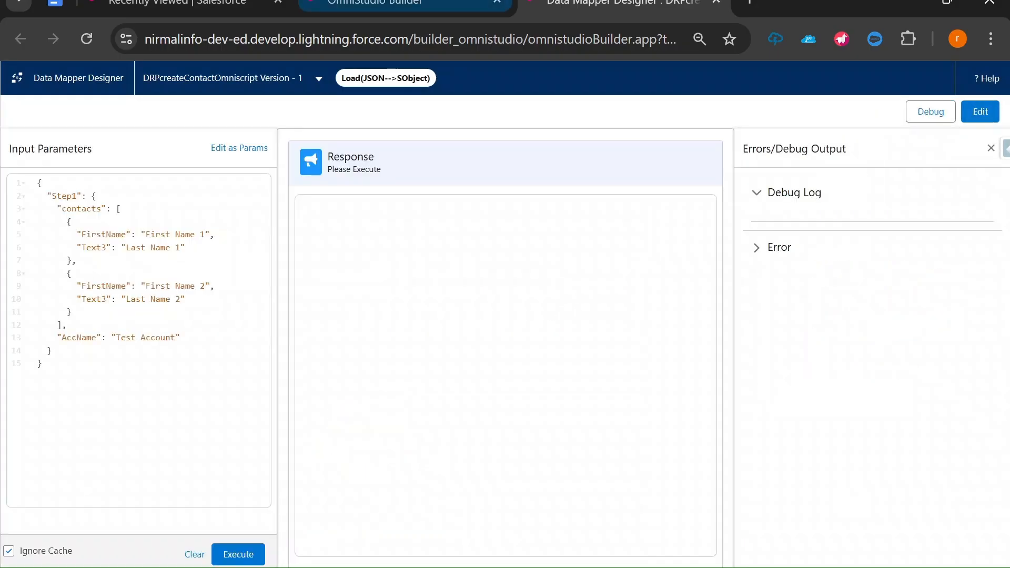
{"action": "left_click", "coordinate": [373, 4]}
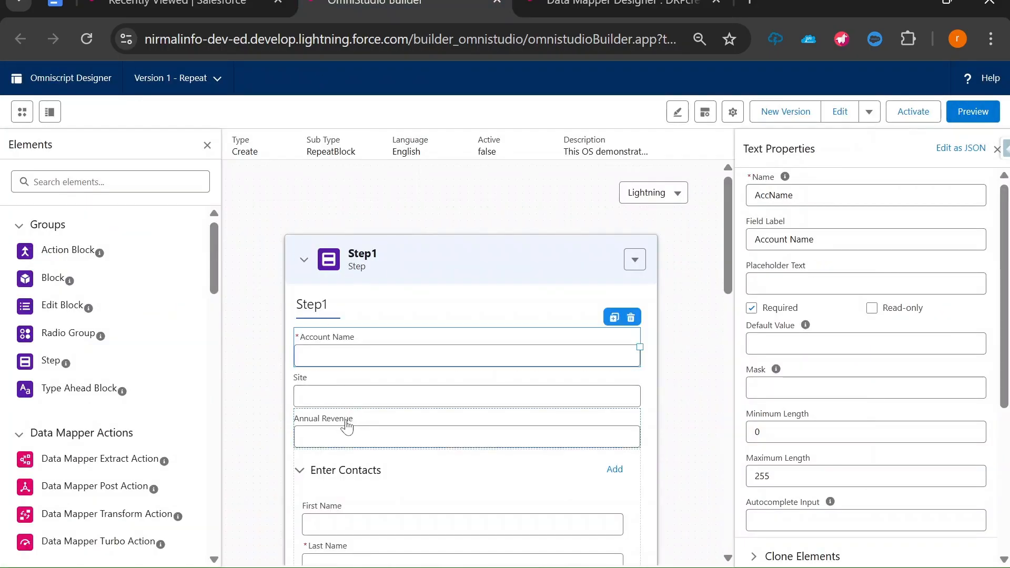
{"action": "scroll", "coordinate": [337, 315], "scroll_direction": "down", "scroll_amount": 5}
{"action": "left_click", "coordinate": [374, 267]}
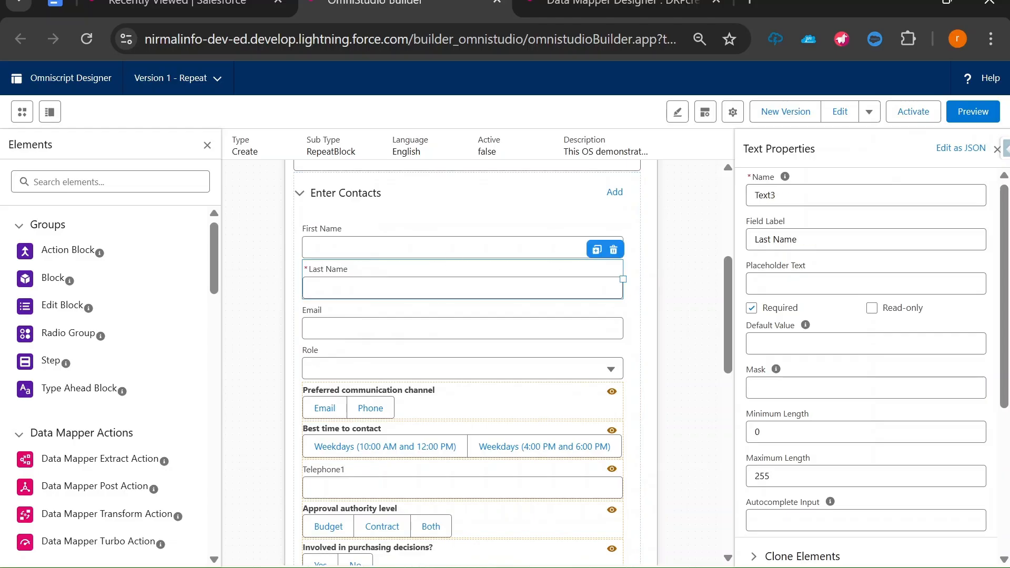
{"action": "double_click", "coordinate": [769, 195]}
{"action": "type", "text": "LastName"}
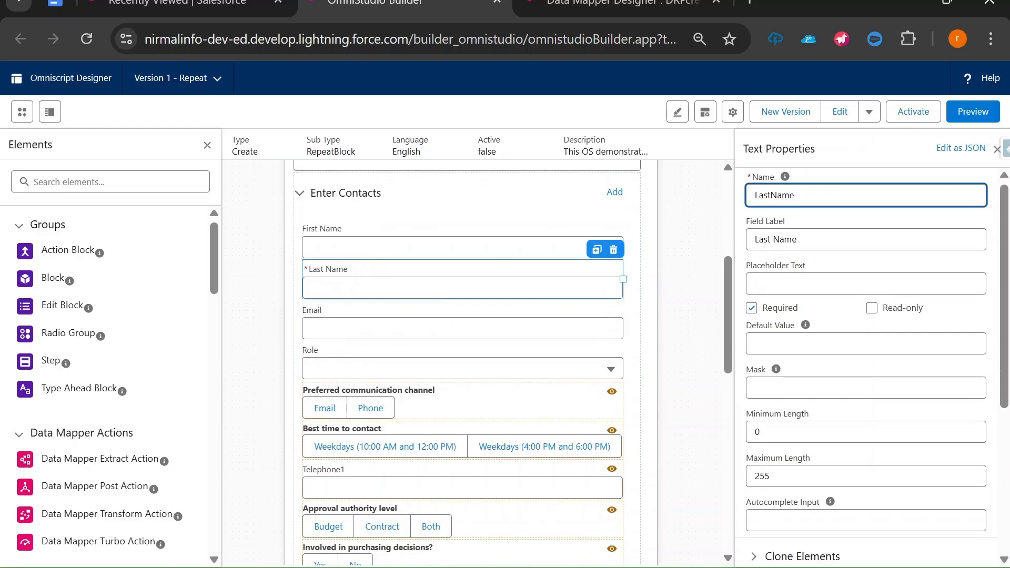
Copy the LastName element name and replace the Text3 key with it in both contacts of the Data Mapper's preview JSON.
{"action": "key", "text": "ctrl+a"}
{"action": "key", "text": "ctrl+c"}
{"action": "key", "text": "ctrl+Tab"}
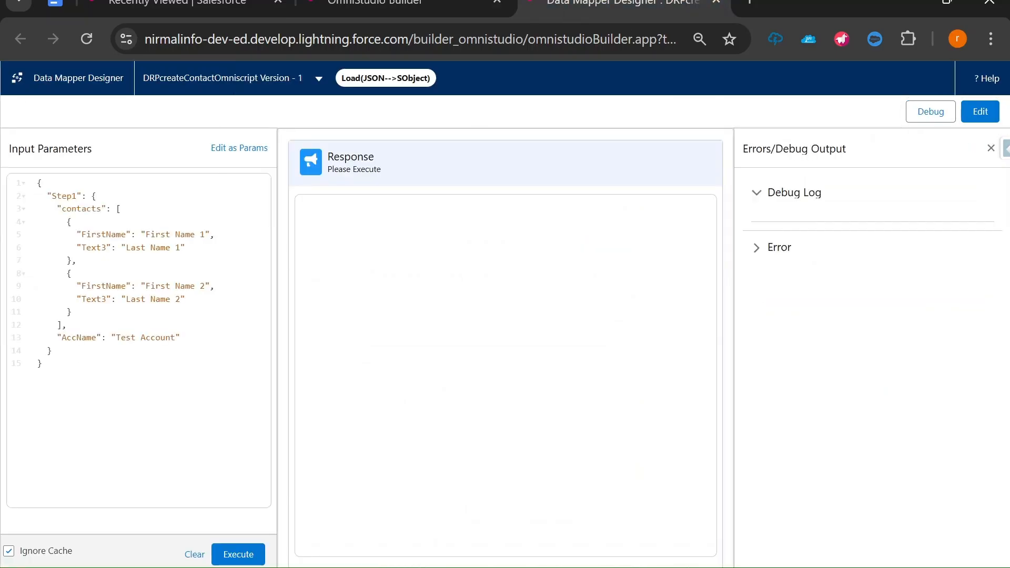
{"action": "double_click", "coordinate": [93, 247]}
{"action": "key", "text": "ctrl+v"}
{"action": "double_click", "coordinate": [93, 298]}
{"action": "key", "text": "ctrl+v"}
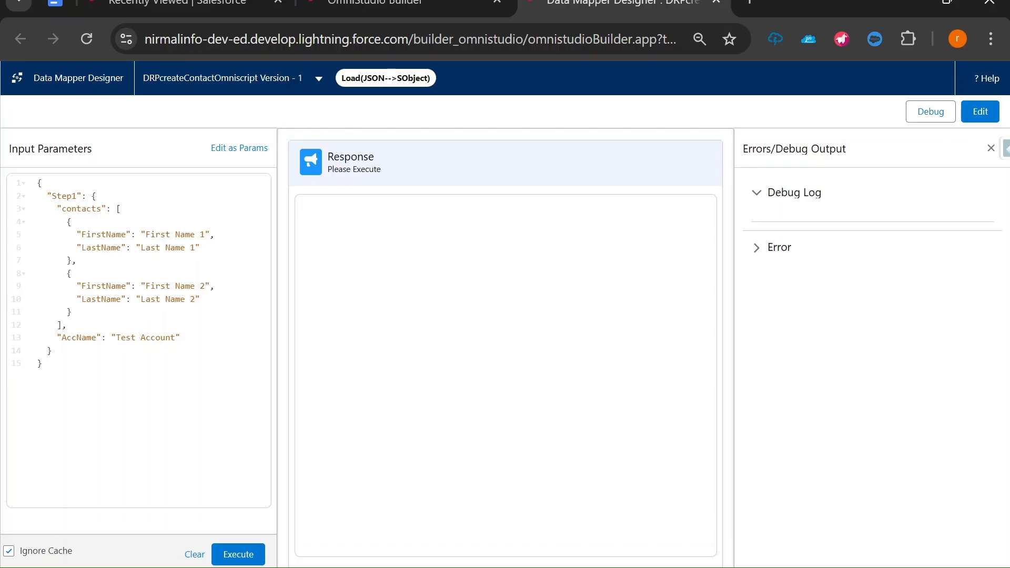
Copy the entire preview JSON and paste it over the input JSON of the Data Mapper's mapping.
{"action": "key", "text": "ctrl+a"}
{"action": "key", "text": "ctrl+c"}
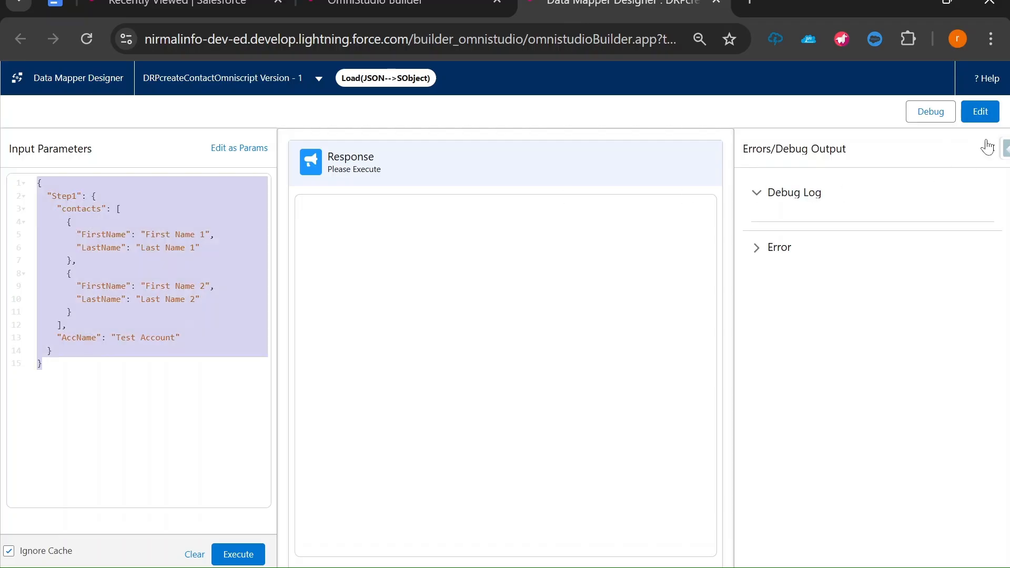
{"action": "left_click", "coordinate": [981, 112]}
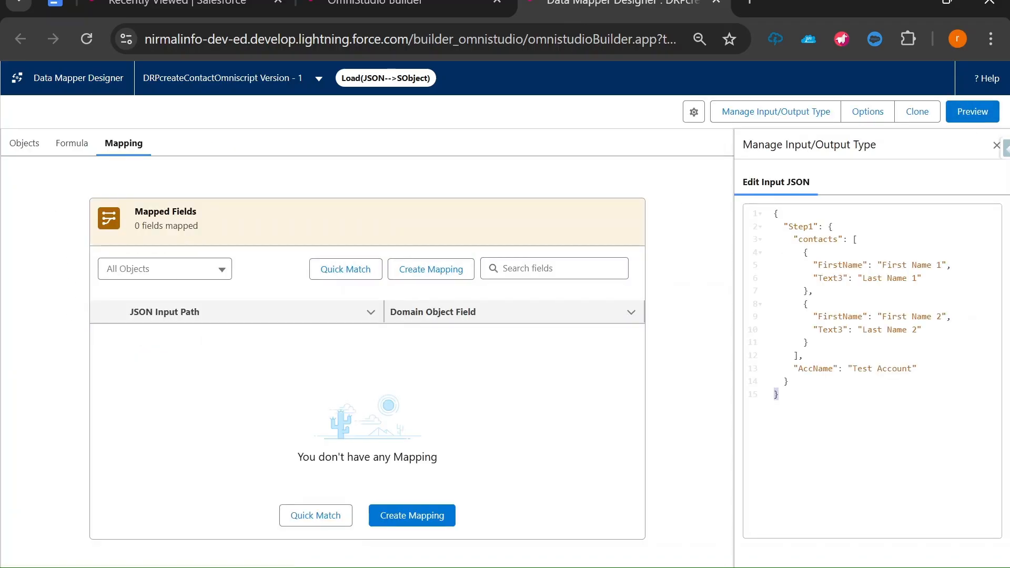
{"action": "key", "text": "ctrl+a"}
{"action": "key", "text": "ctrl+v"}
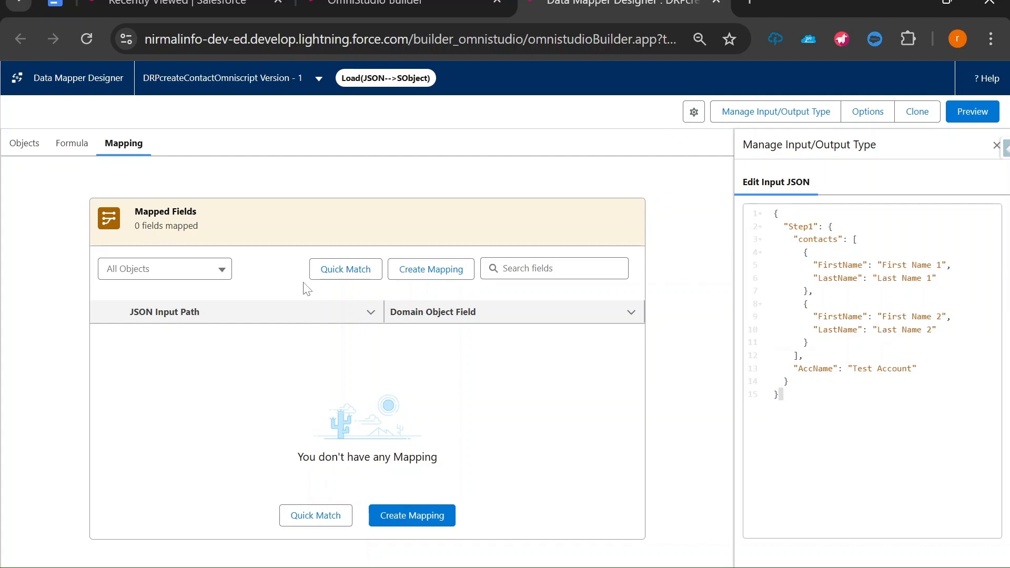
Open Quick Match, cancel it and reopen it to refresh the JSON input paths.
{"action": "left_click", "coordinate": [318, 275]}
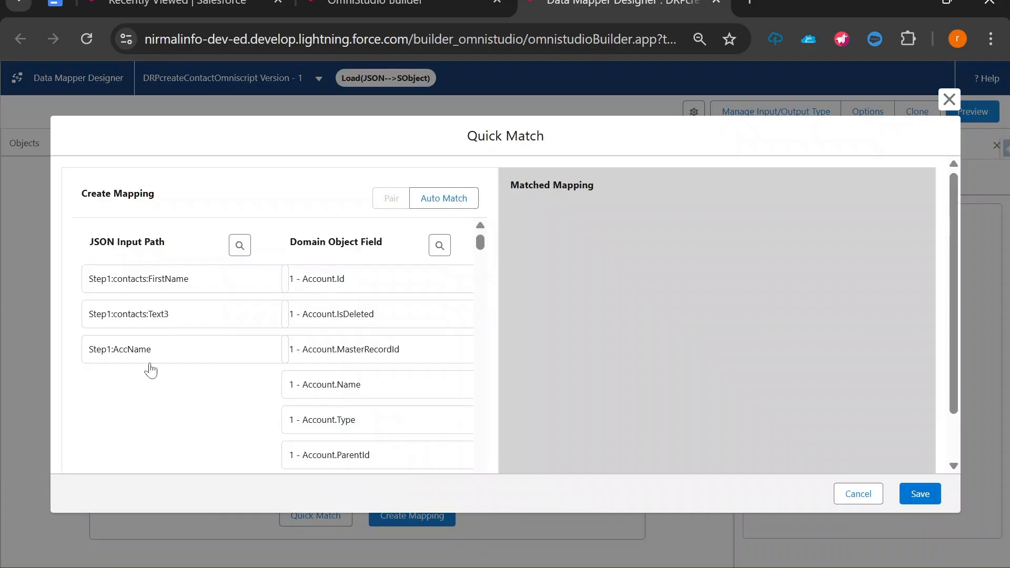
{"action": "left_click", "coordinate": [868, 504]}
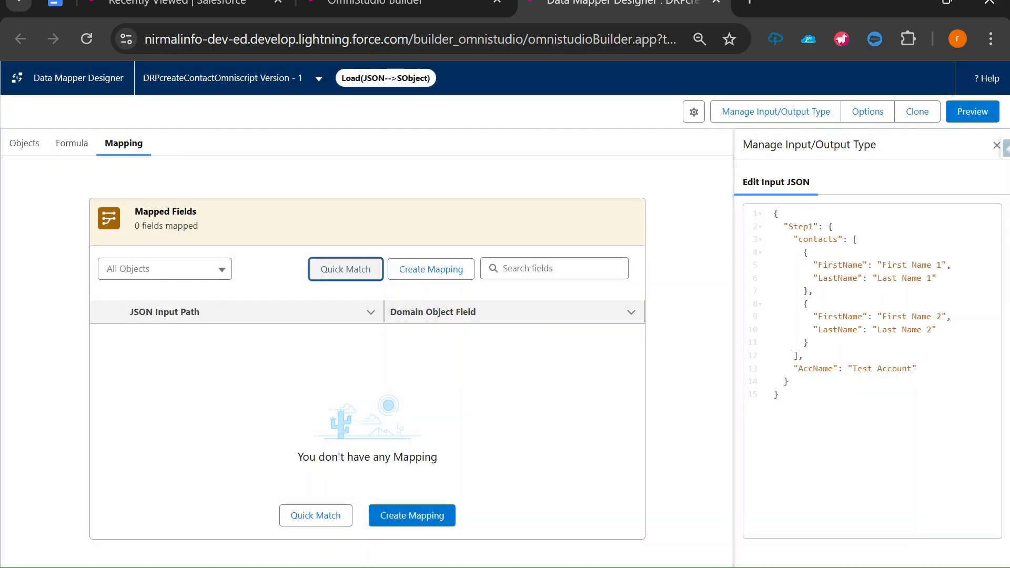
{"action": "left_click", "coordinate": [332, 272]}
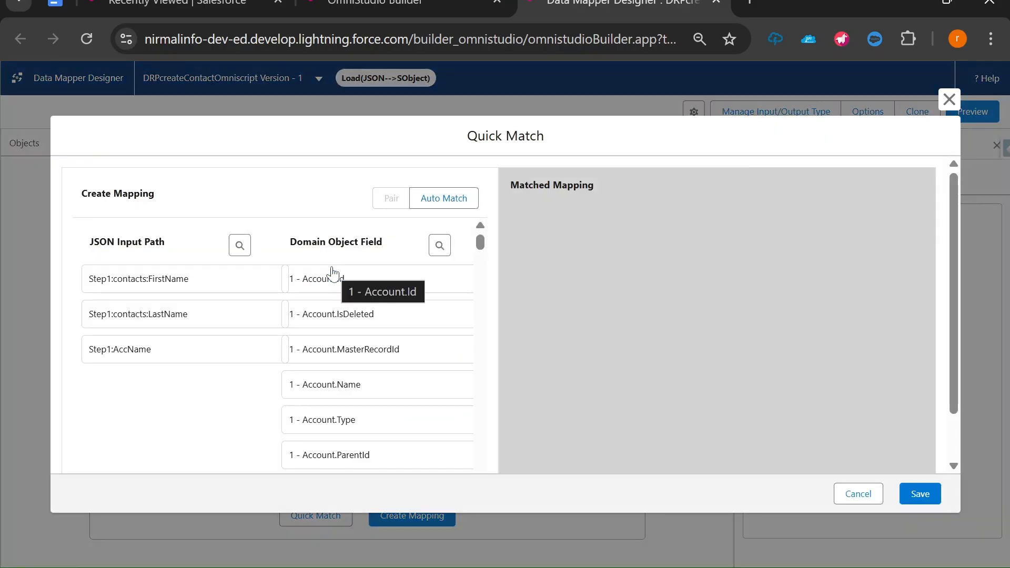
Find the first name object field and pair Step1:contacts:FirstName with Contact.FirstName in Quick Match.
{"action": "left_click", "coordinate": [439, 246]}
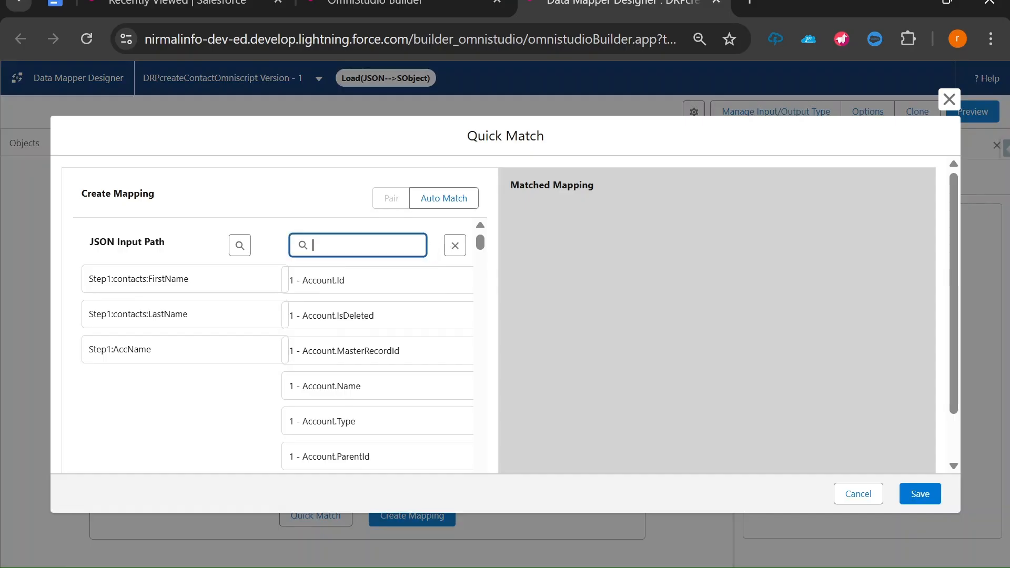
{"action": "type", "text": "First"}
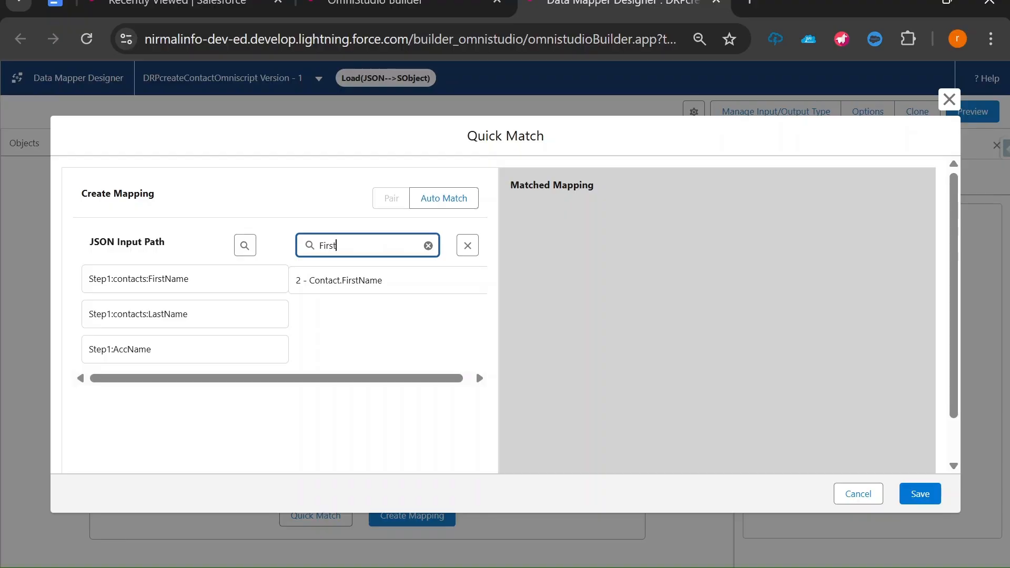
{"action": "left_click", "coordinate": [151, 286]}
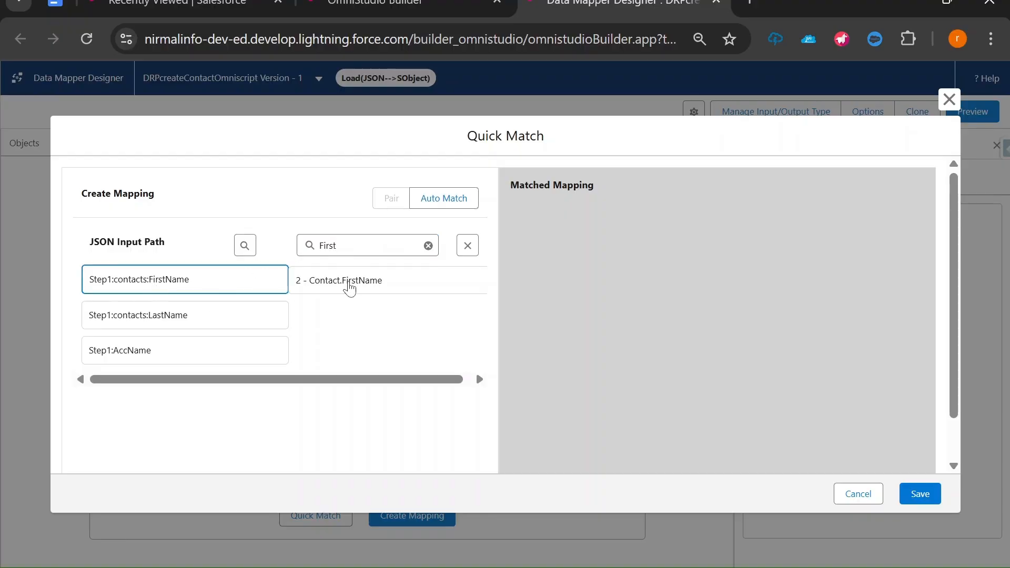
{"action": "left_click", "coordinate": [349, 287]}
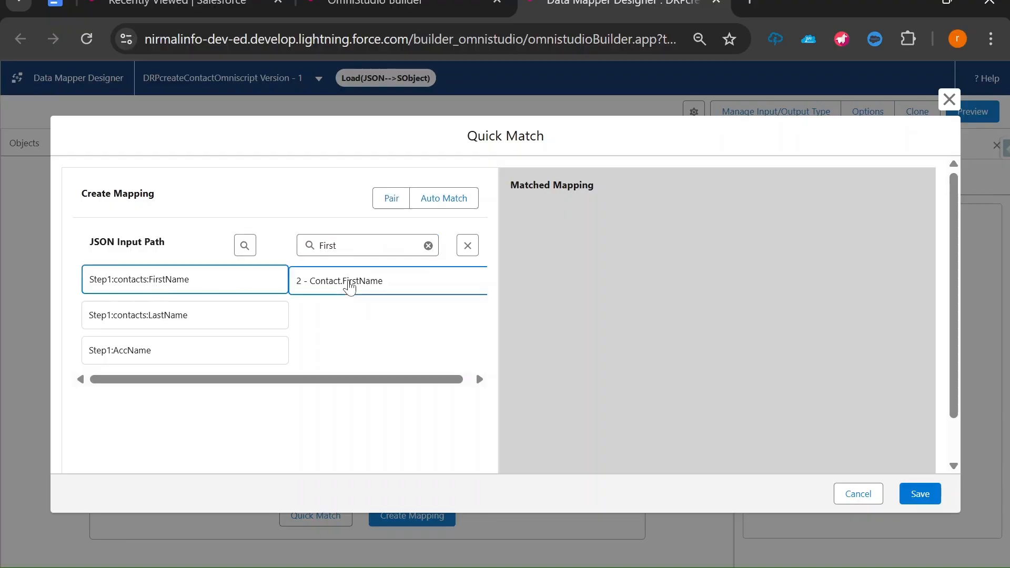
{"action": "left_click", "coordinate": [389, 201]}
Filter the object fields for Last and pair Step1:contacts:LastName with Contact.LastName.
{"action": "double_click", "coordinate": [332, 246]}
{"action": "type", "text": "Last"}
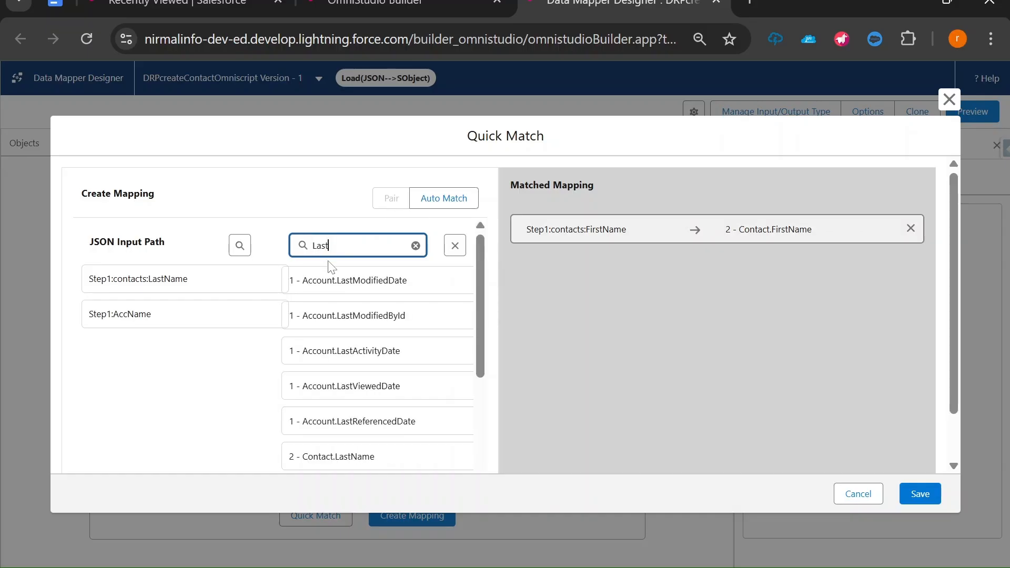
{"action": "left_click", "coordinate": [369, 457]}
{"action": "left_click", "coordinate": [157, 289]}
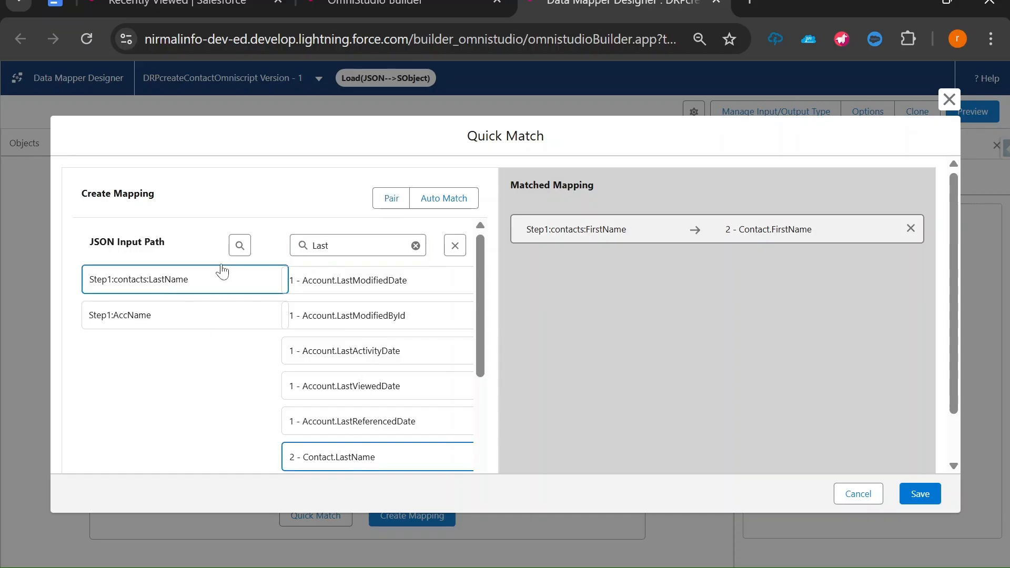
{"action": "left_click", "coordinate": [391, 198]}
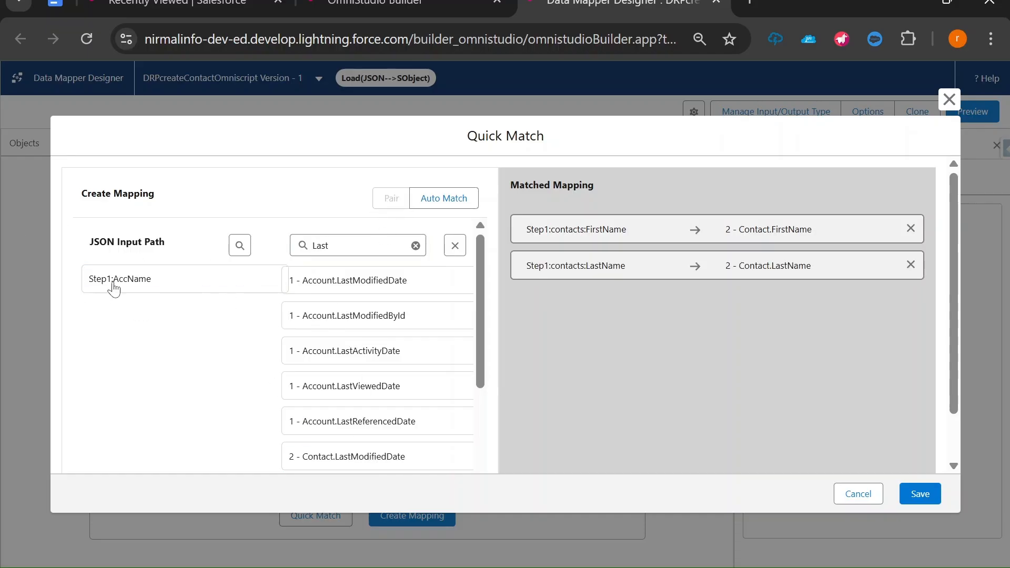
Pair Step1:AccName with Account.Name and save the Quick Match mappings.
{"action": "double_click", "coordinate": [376, 243]}
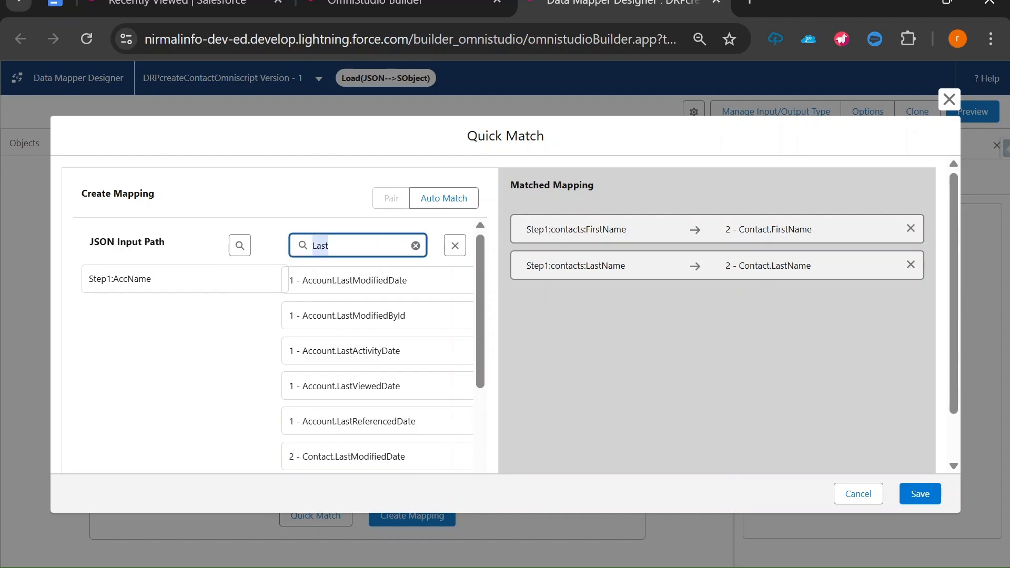
{"action": "type", "text": "Name"}
{"action": "left_click", "coordinate": [343, 284]}
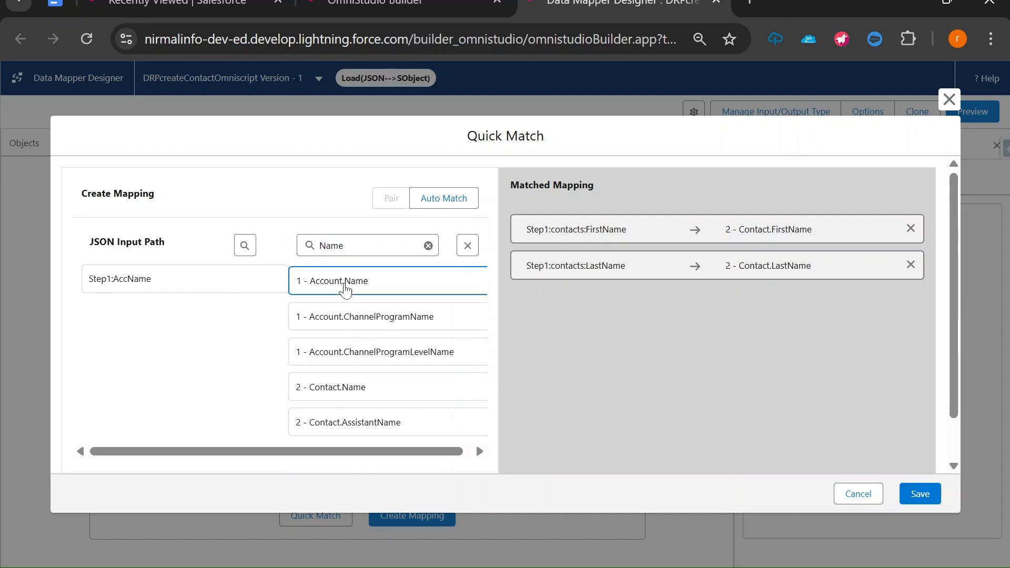
{"action": "left_click", "coordinate": [132, 283]}
{"action": "left_click", "coordinate": [389, 200]}
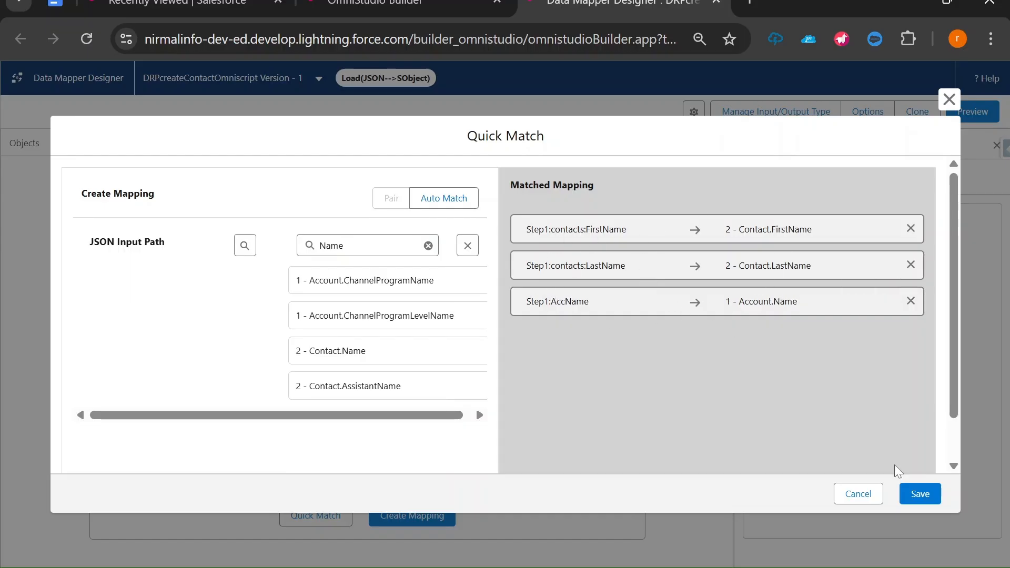
{"action": "left_click", "coordinate": [920, 497]}
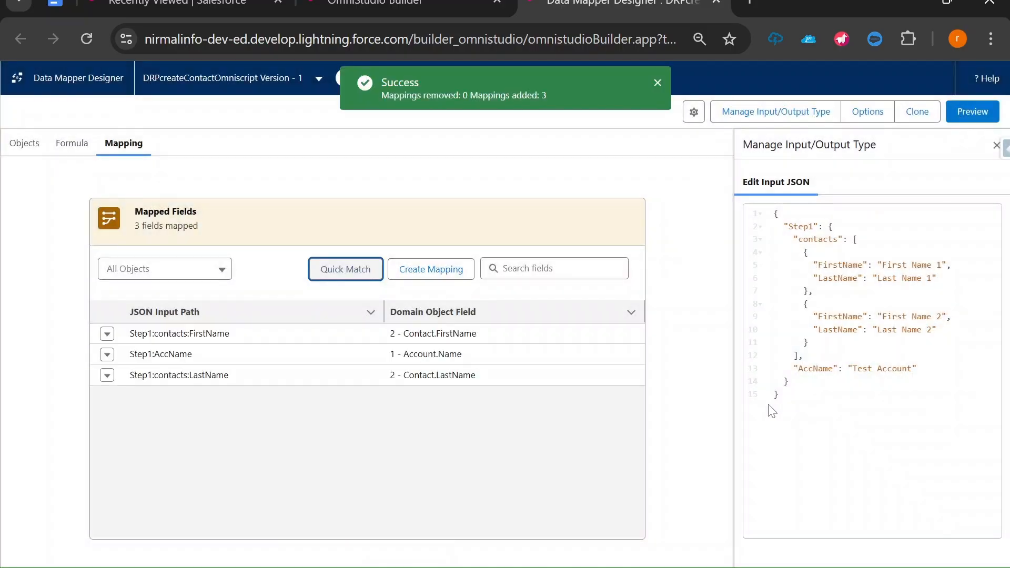
Review the object link and field mappings, and execute the Data Mapper in preview with the sample contacts JSON.
{"action": "left_click", "coordinate": [32, 149]}
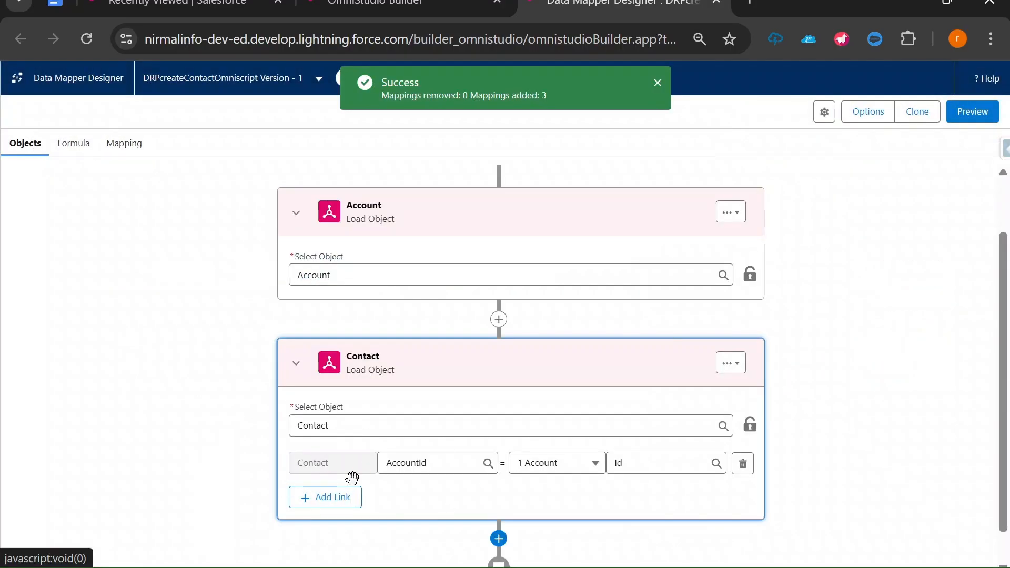
{"action": "left_click", "coordinate": [122, 151]}
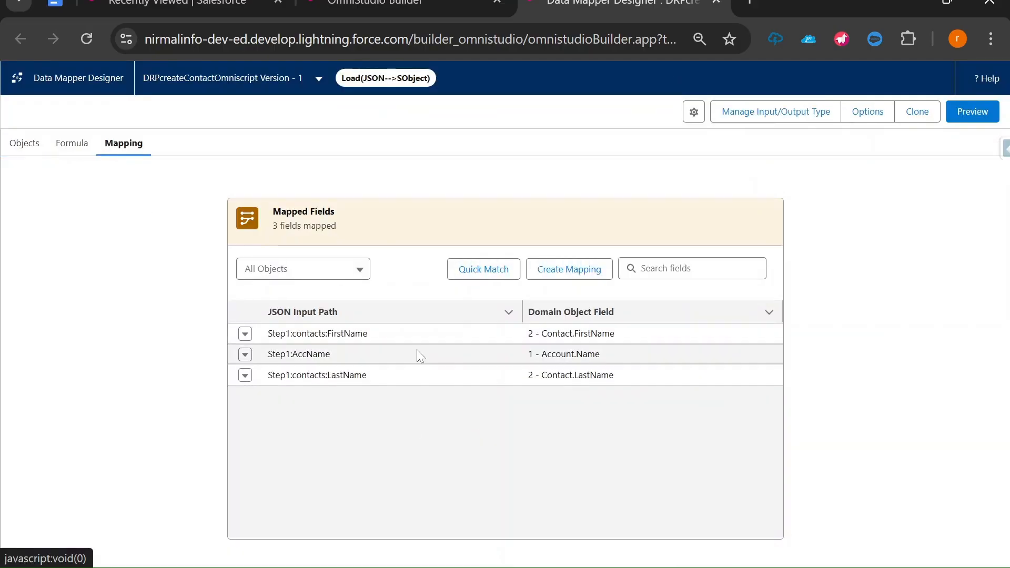
{"action": "left_click", "coordinate": [974, 115]}
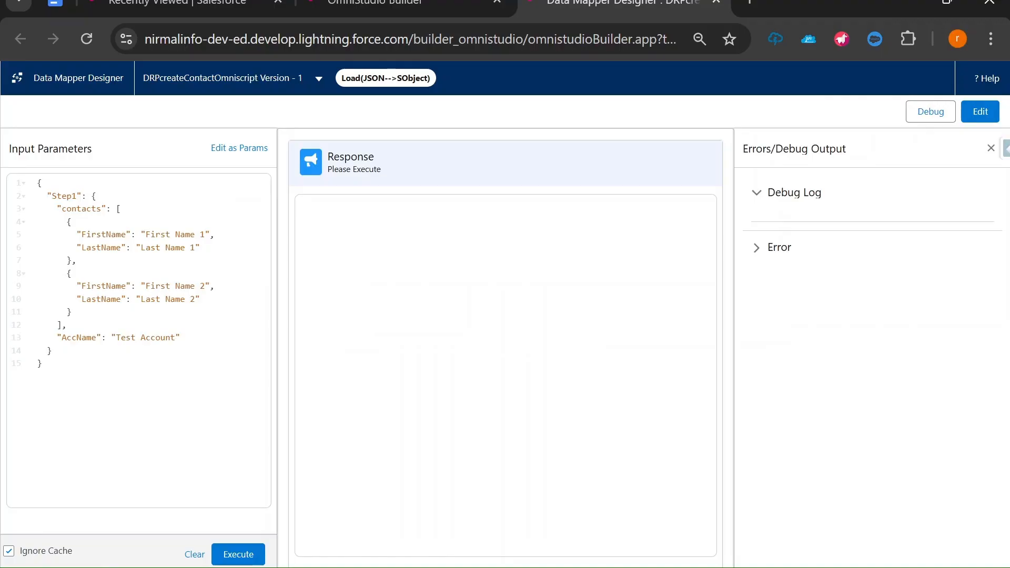
{"action": "left_click_drag", "start_coordinate": [42, 196], "coordinate": [116, 209]}
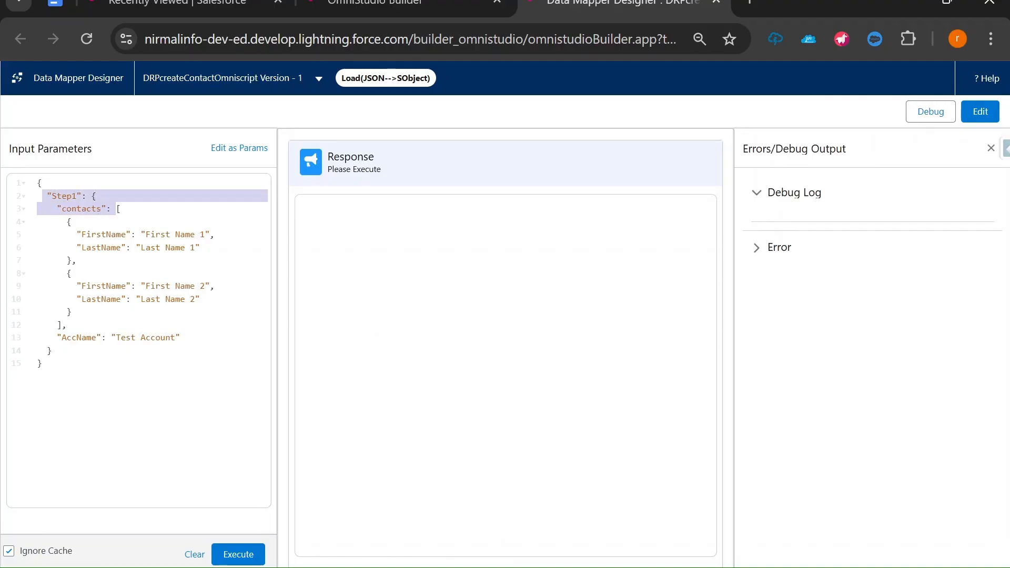
{"action": "double_click", "coordinate": [82, 209]}
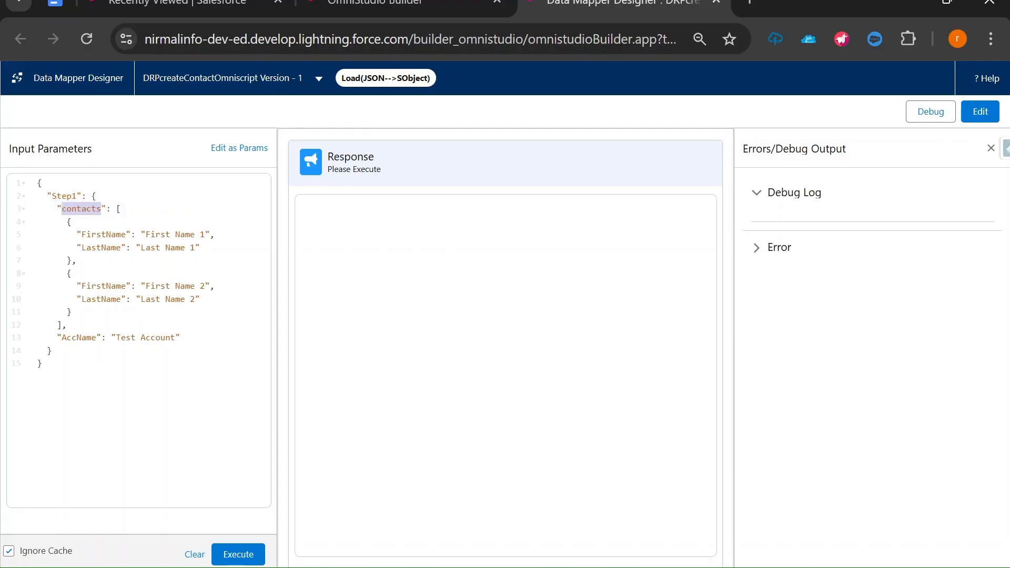
{"action": "double_click", "coordinate": [69, 196]}
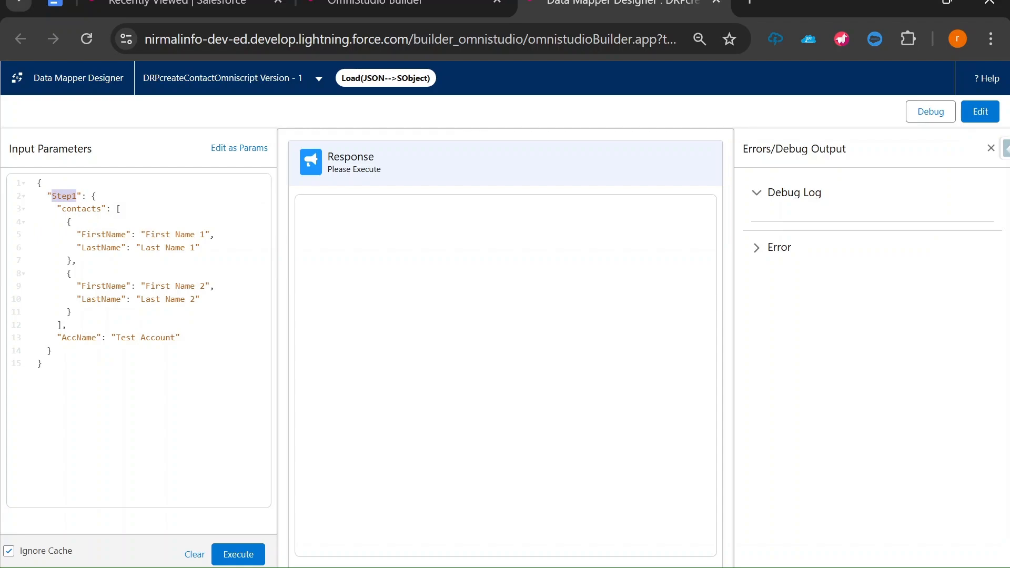
{"action": "left_click", "coordinate": [238, 556]}
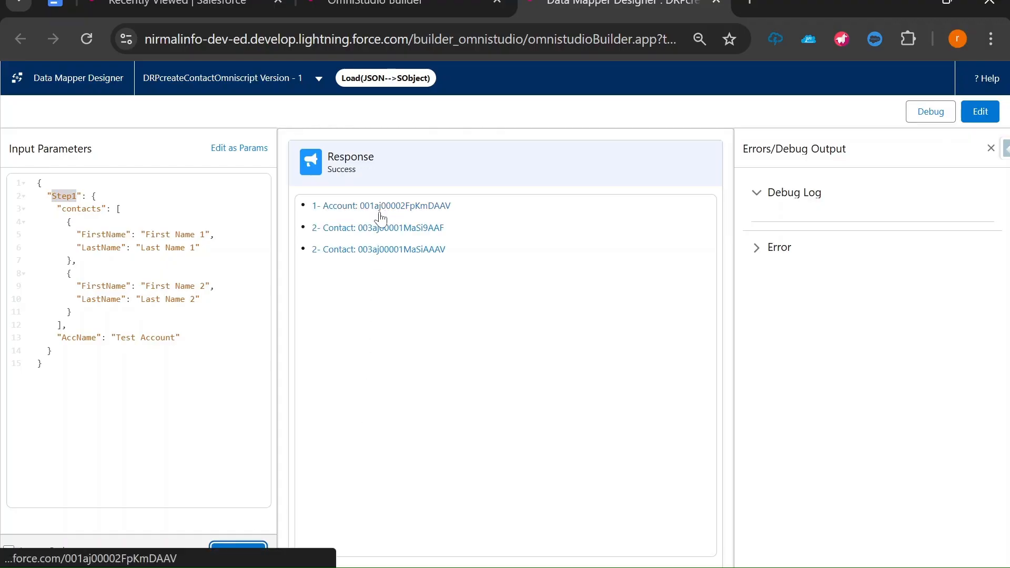
Open the account record from the execution response, check its related contacts, and return to the Data Mapper preview.
{"action": "left_click", "coordinate": [380, 210]}
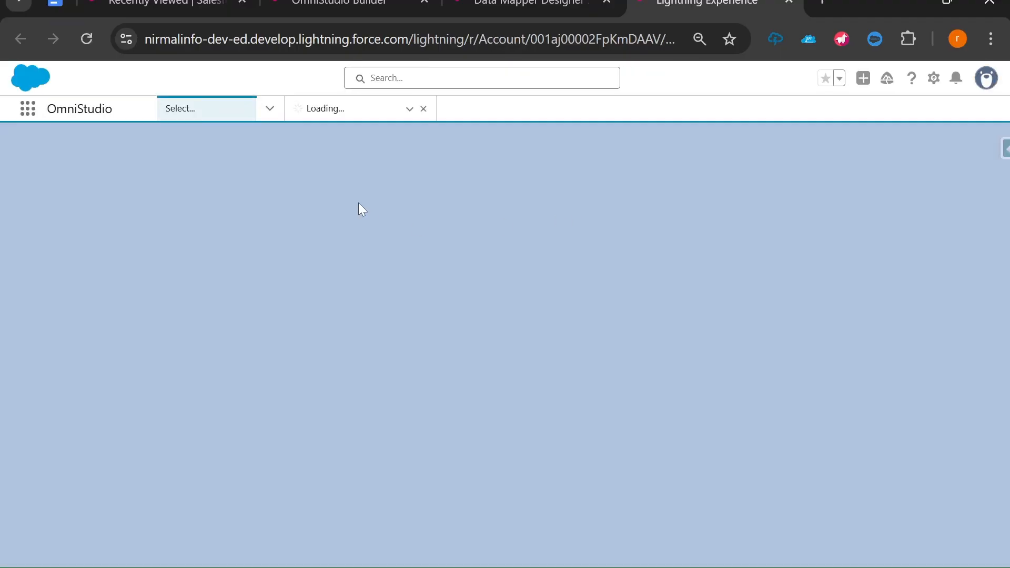
{"action": "scroll", "coordinate": [187, 316], "scroll_direction": "down", "scroll_amount": 3}
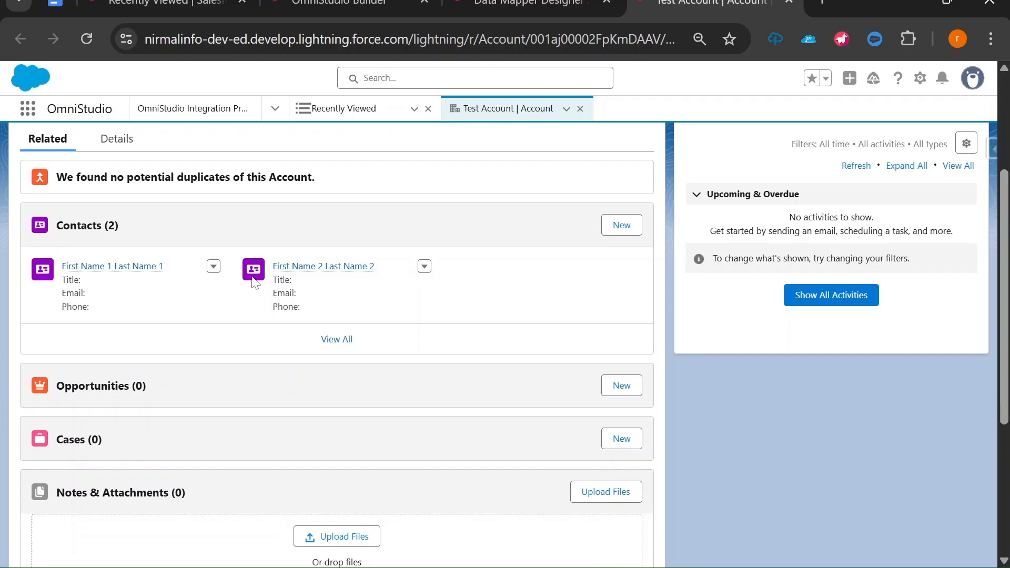
{"action": "left_click", "coordinate": [575, 2]}
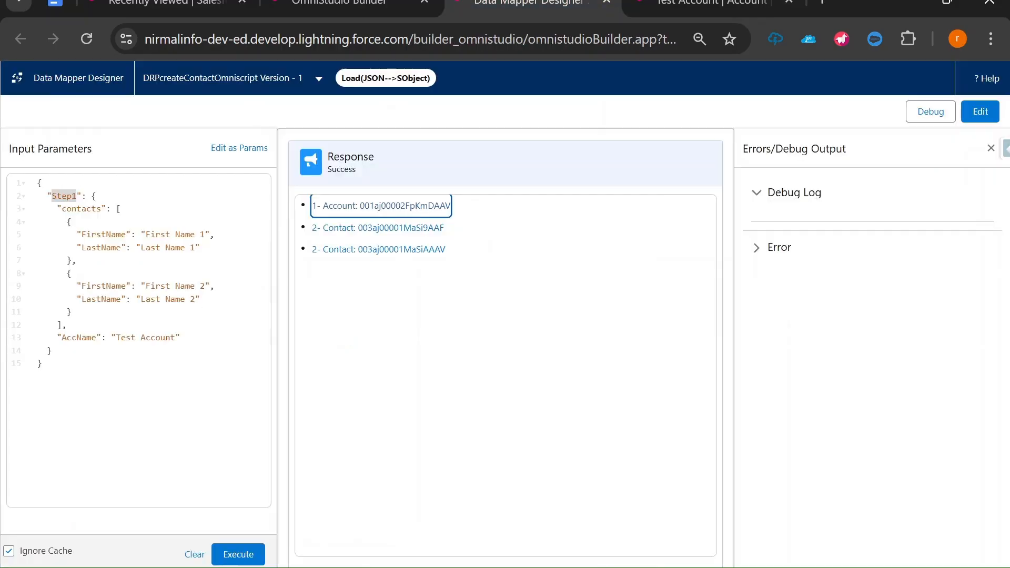
Preview the RepeatBlock Omniscript and enter Account1 as the account name and Contact1 as the first contact's last name.
{"action": "left_click", "coordinate": [349, 3]}
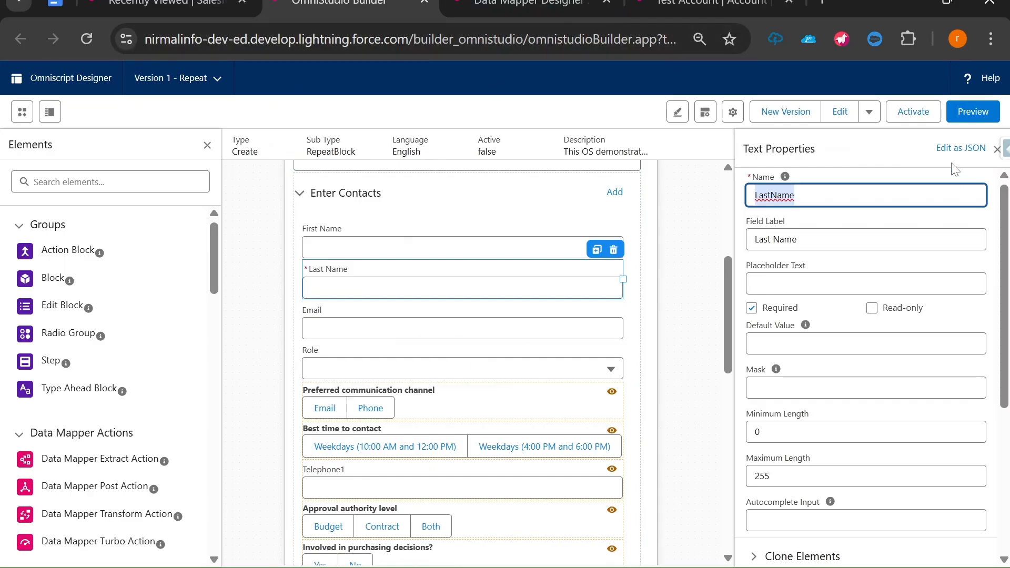
{"action": "left_click", "coordinate": [972, 113]}
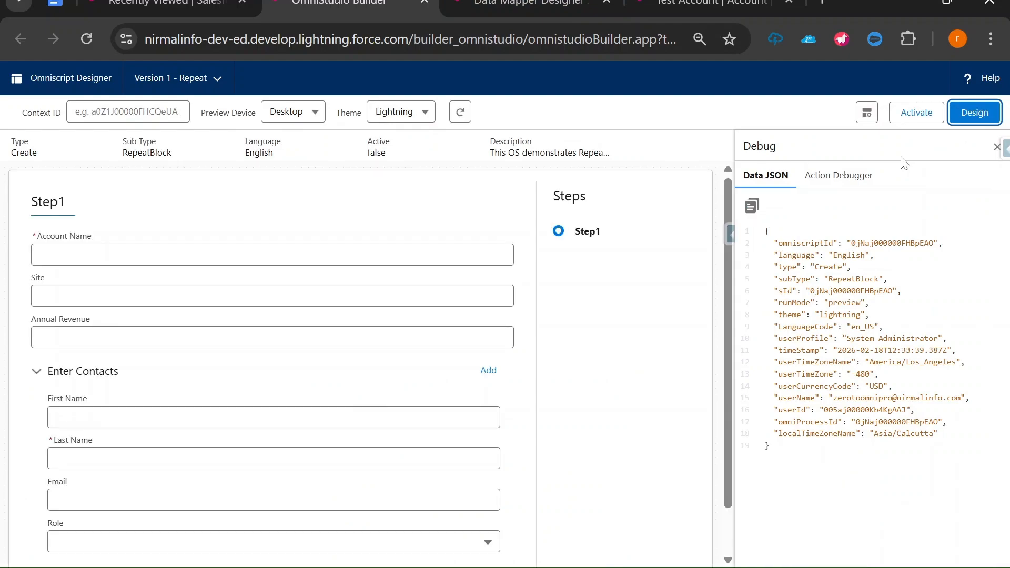
{"action": "left_click", "coordinate": [295, 257]}
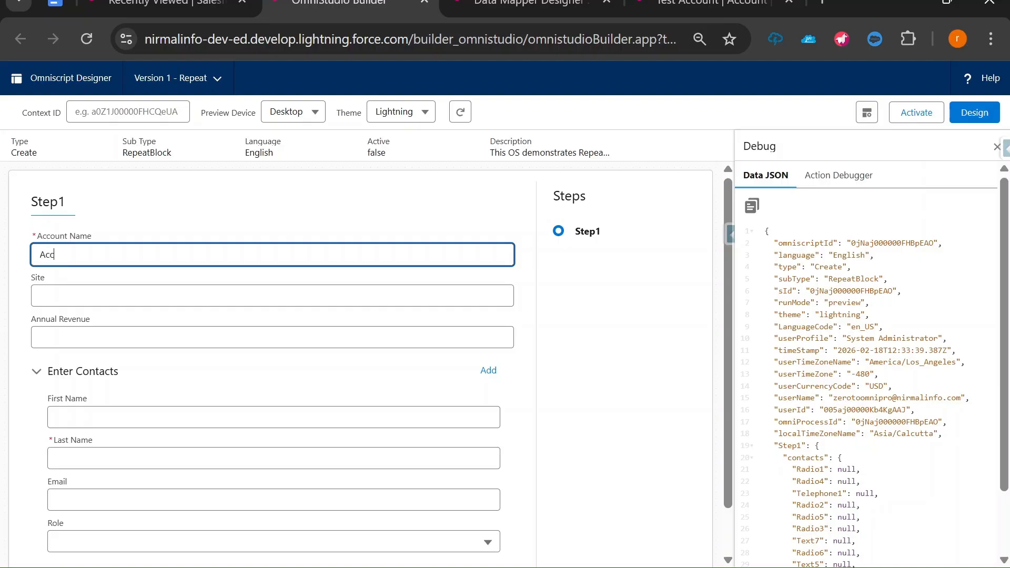
{"action": "scroll", "coordinate": [263, 363], "scroll_direction": "down", "scroll_amount": 2}
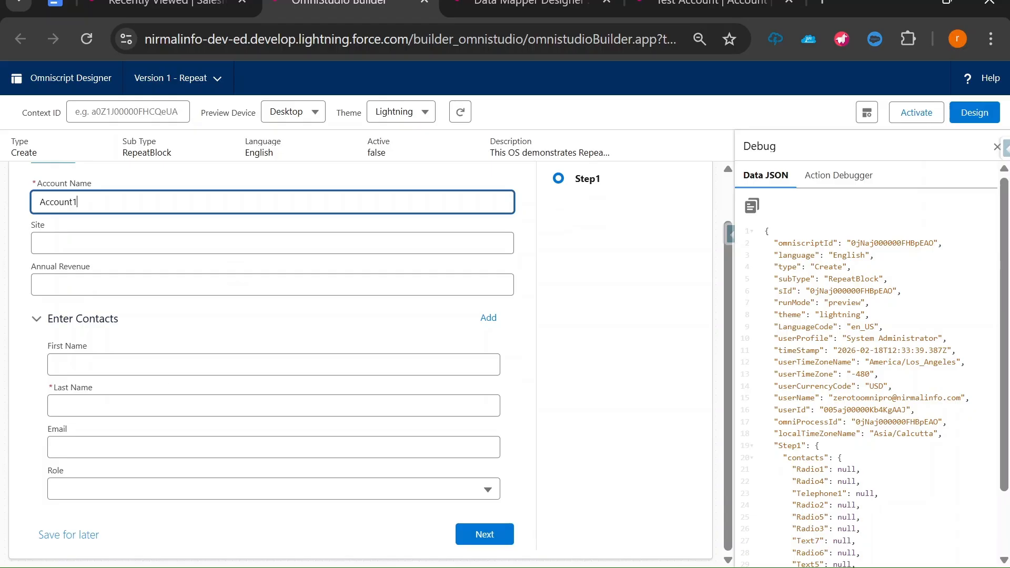
{"action": "left_click", "coordinate": [238, 405]}
{"action": "type", "text": "Contact1"}
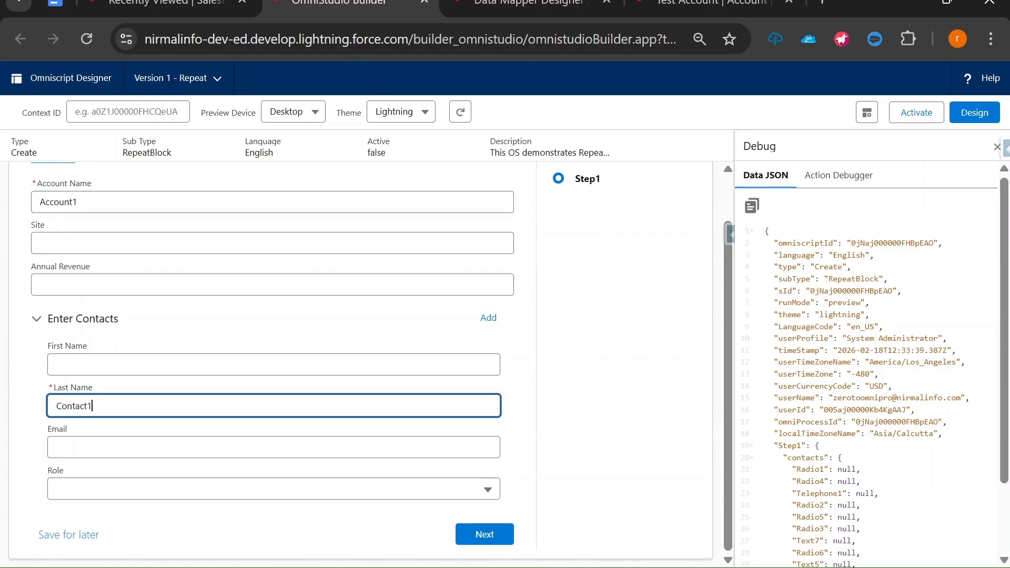
Add a second contacts block and enter Contact2 as its last name.
{"action": "left_click", "coordinate": [488, 317]}
{"action": "left_click", "coordinate": [158, 410]}
{"action": "key", "text": "BackSpace"}
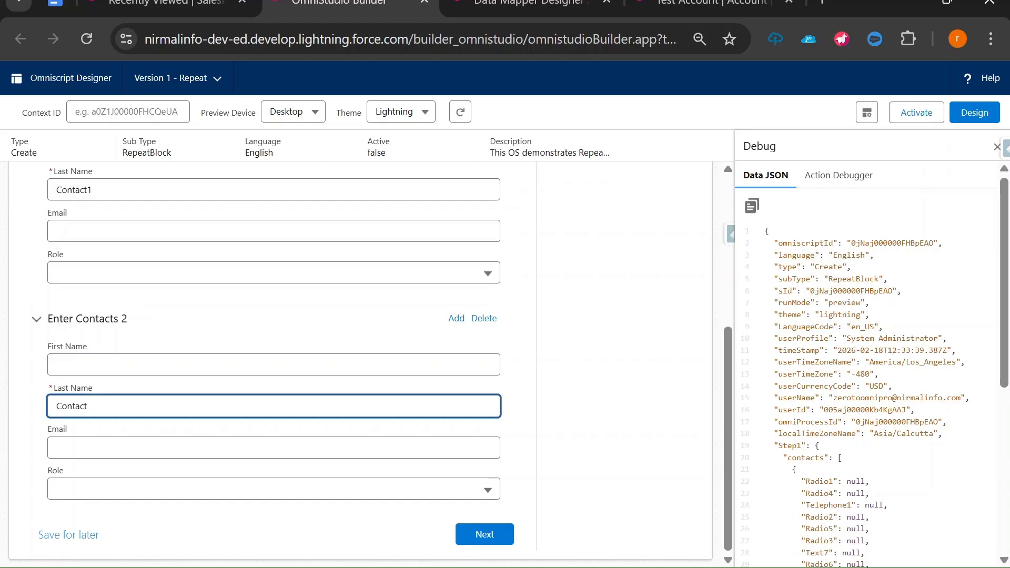
{"action": "left_click", "coordinate": [619, 442]}
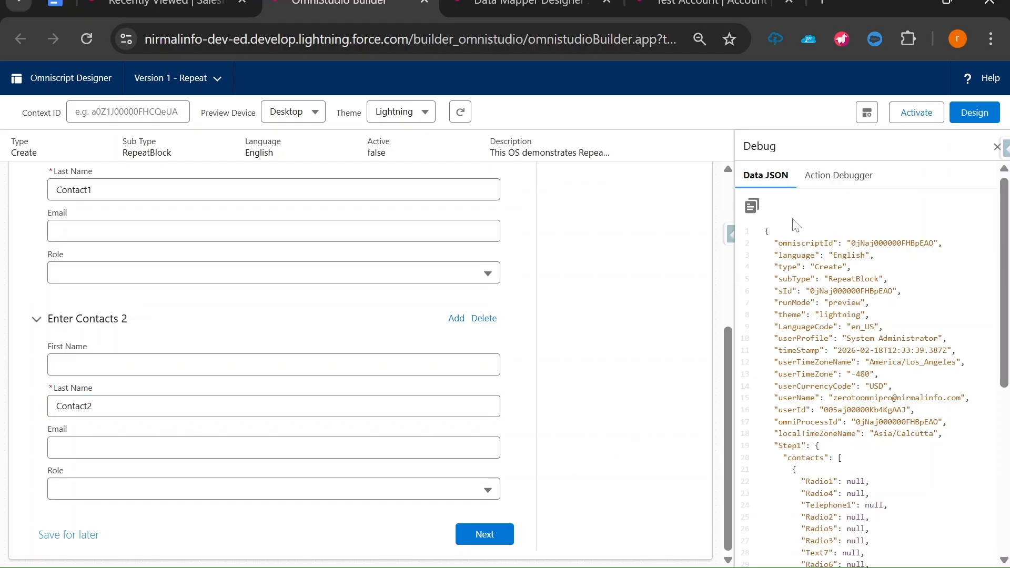
Submit Step1 with the Action Debugger open, and examine the created objects in the DataMapperPostAction1 response.
{"action": "left_click", "coordinate": [832, 179]}
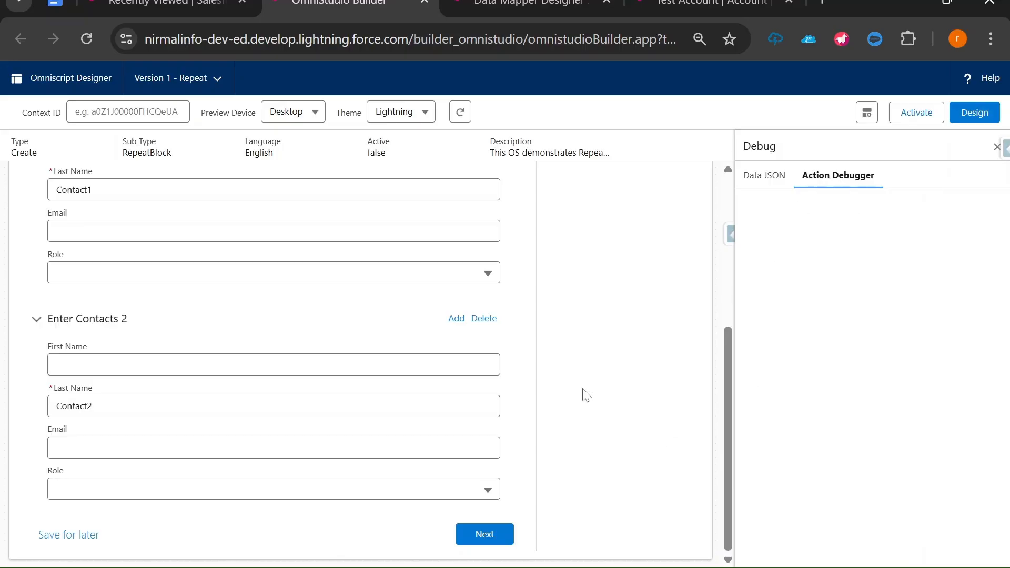
{"action": "left_click", "coordinate": [492, 539]}
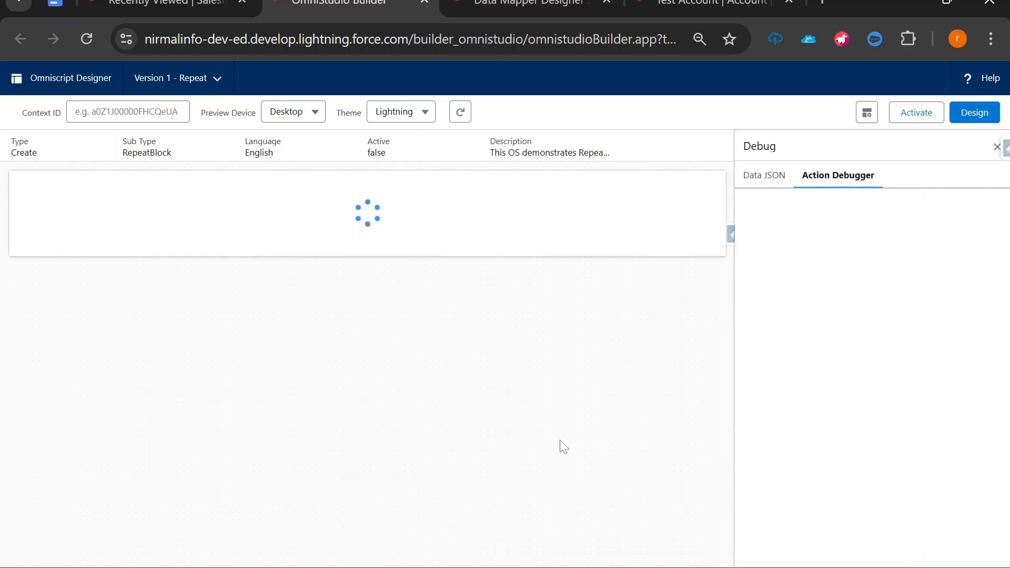
{"action": "left_click", "coordinate": [764, 233]}
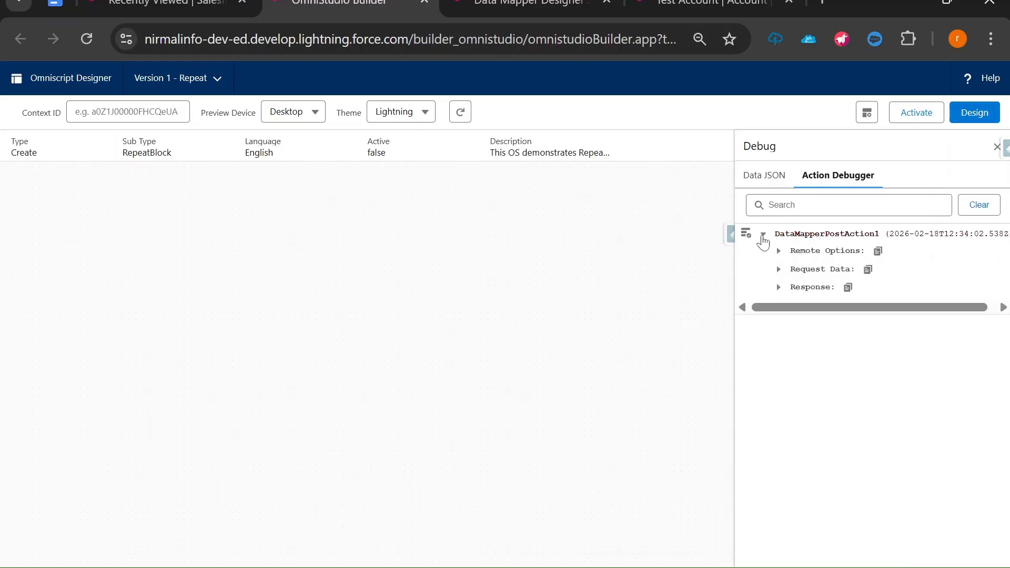
{"action": "left_click", "coordinate": [779, 288]}
{"action": "left_click_drag", "start_coordinate": [988, 344], "coordinate": [987, 539]}
{"action": "scroll", "coordinate": [895, 419], "scroll_direction": "down", "scroll_amount": 2}
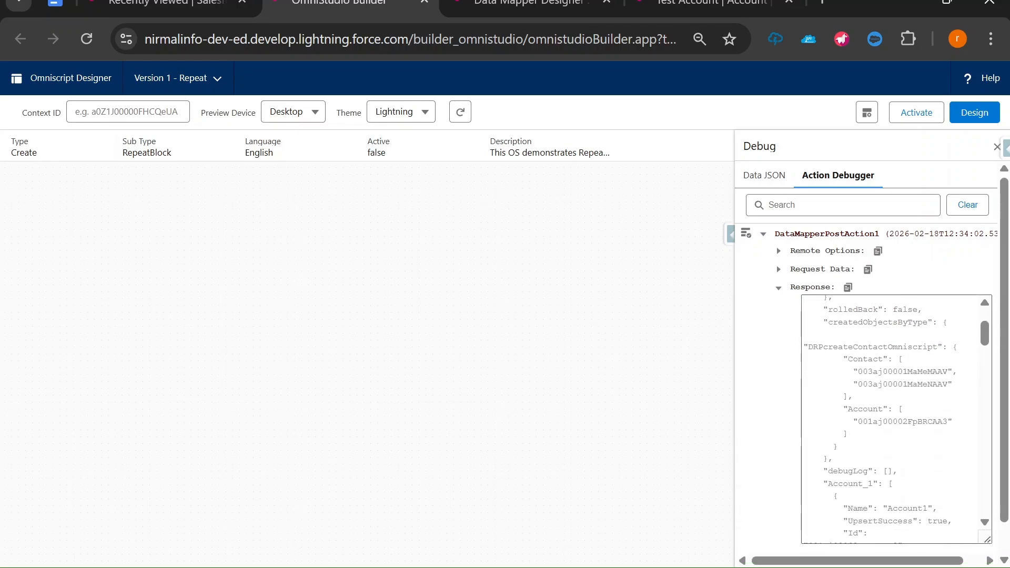
Copy the created account's record ID from the response and open that record by replacing the ID in the account page's URL.
{"action": "double_click", "coordinate": [903, 422]}
{"action": "key", "text": "ctrl+c"}
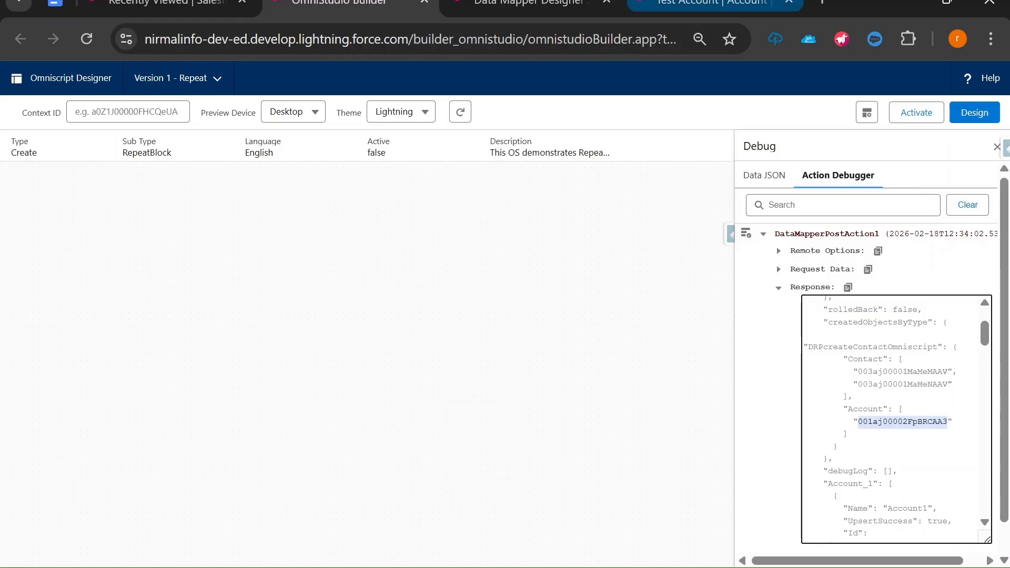
{"action": "left_click", "coordinate": [705, 4]}
{"action": "double_click", "coordinate": [615, 39]}
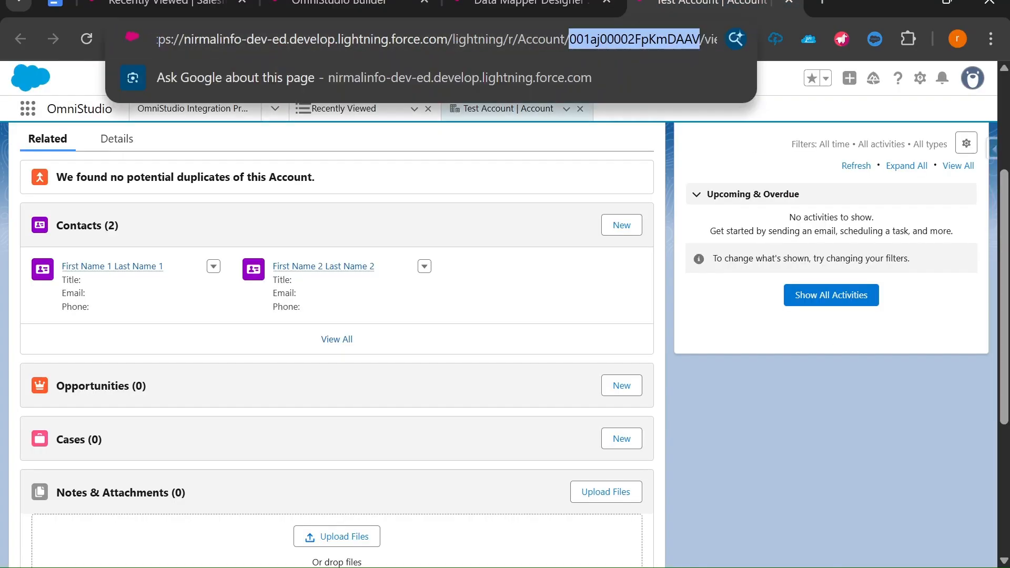
{"action": "key", "text": "ctrl+v"}
{"action": "key", "text": "Return"}
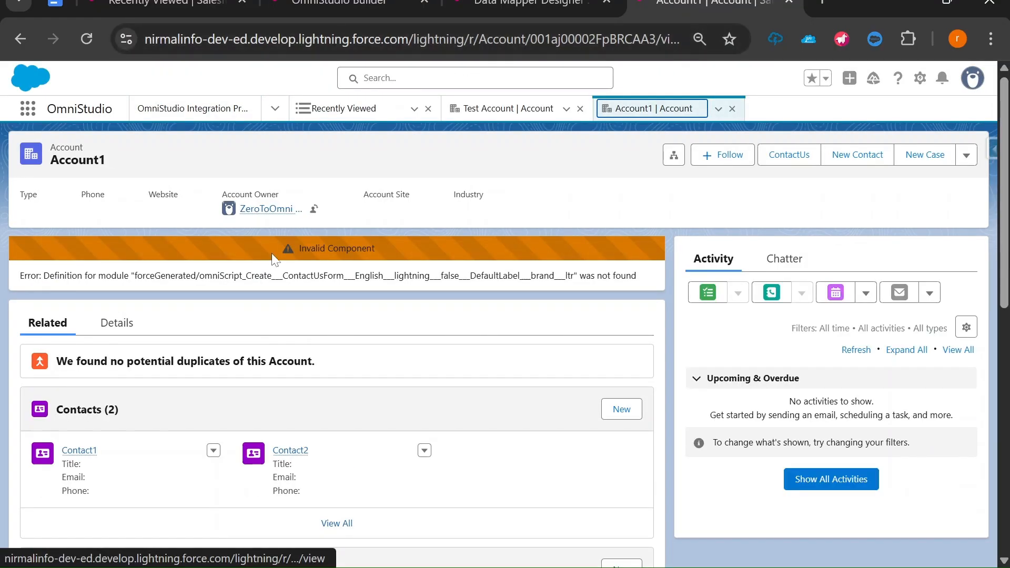
Check the related contacts on the Account1 record.
{"action": "scroll", "coordinate": [175, 397], "scroll_direction": "down", "scroll_amount": 3}
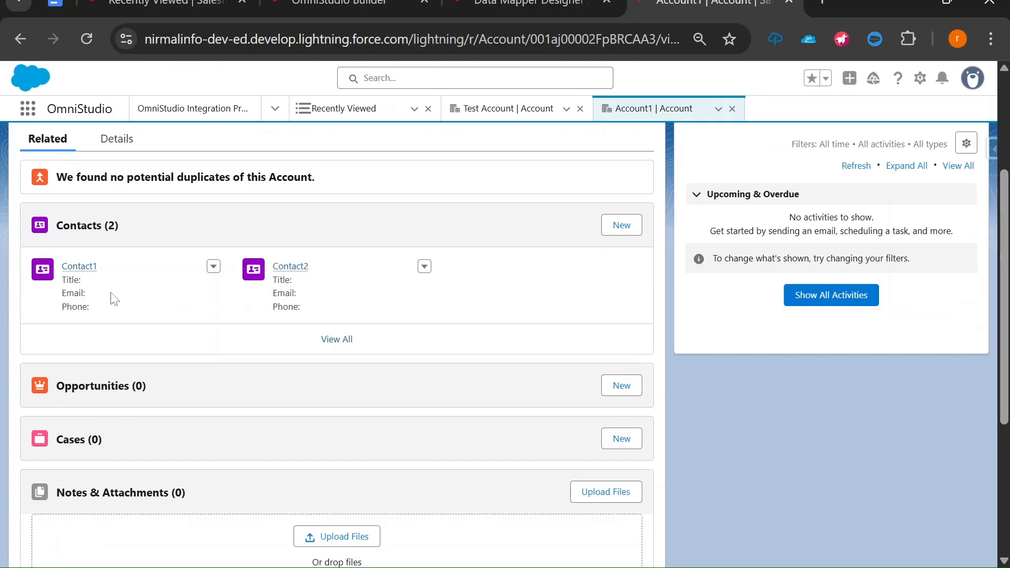
{"action": "scroll", "coordinate": [114, 298], "scroll_direction": "up", "scroll_amount": 3}
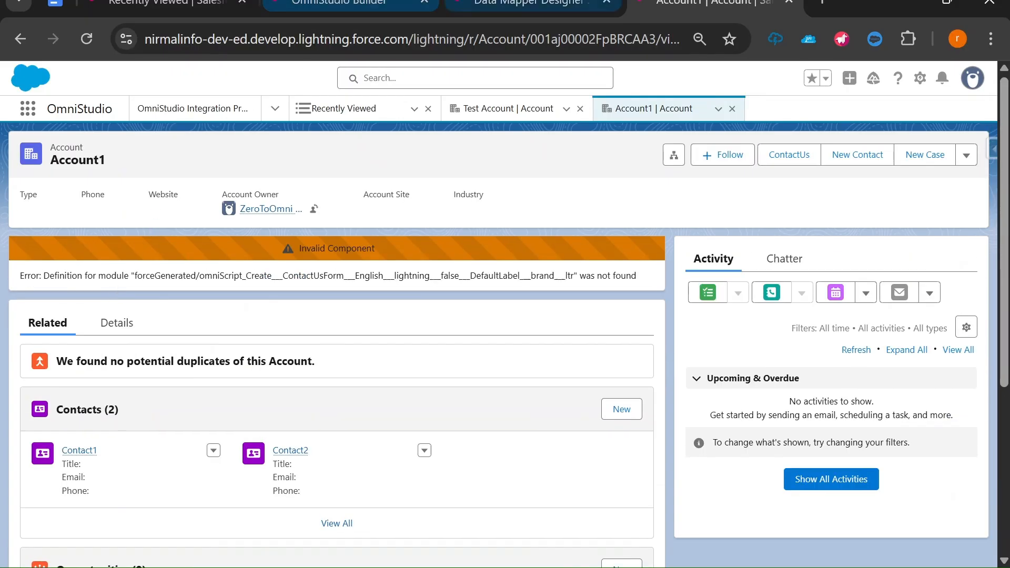
Try marking the Step1:AccName mapping as an Upsert Key in the DRPcreateContactOmniscript Data Mapper, and discard the change.
{"action": "left_click", "coordinate": [472, 10]}
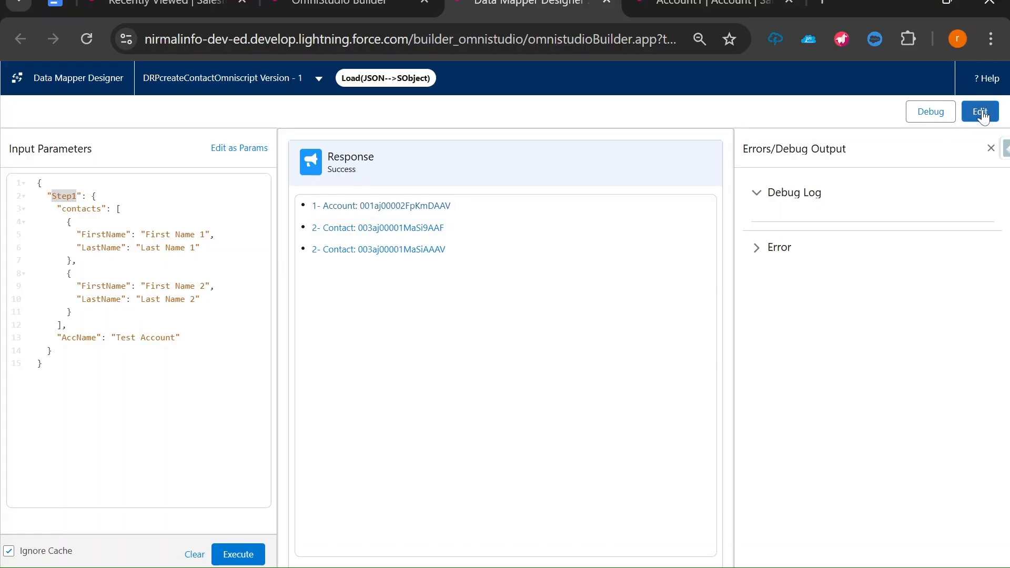
{"action": "left_click", "coordinate": [978, 111]}
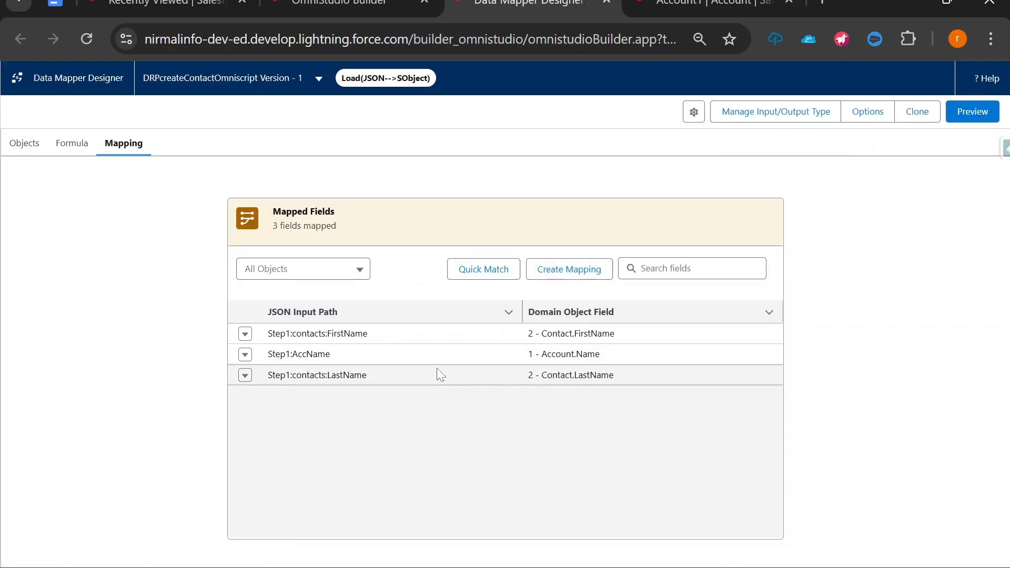
{"action": "left_click", "coordinate": [244, 356]}
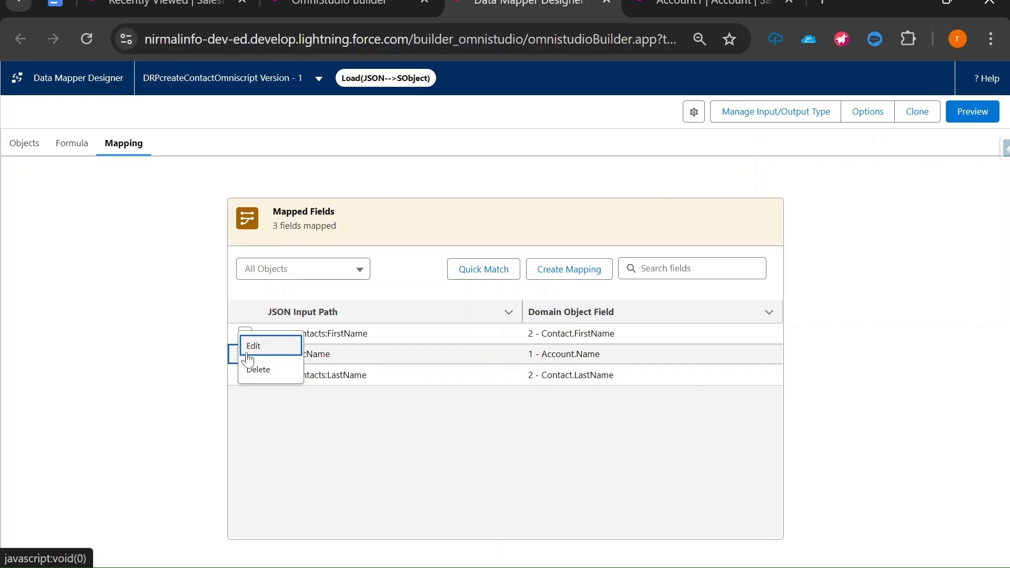
{"action": "left_click", "coordinate": [252, 345]}
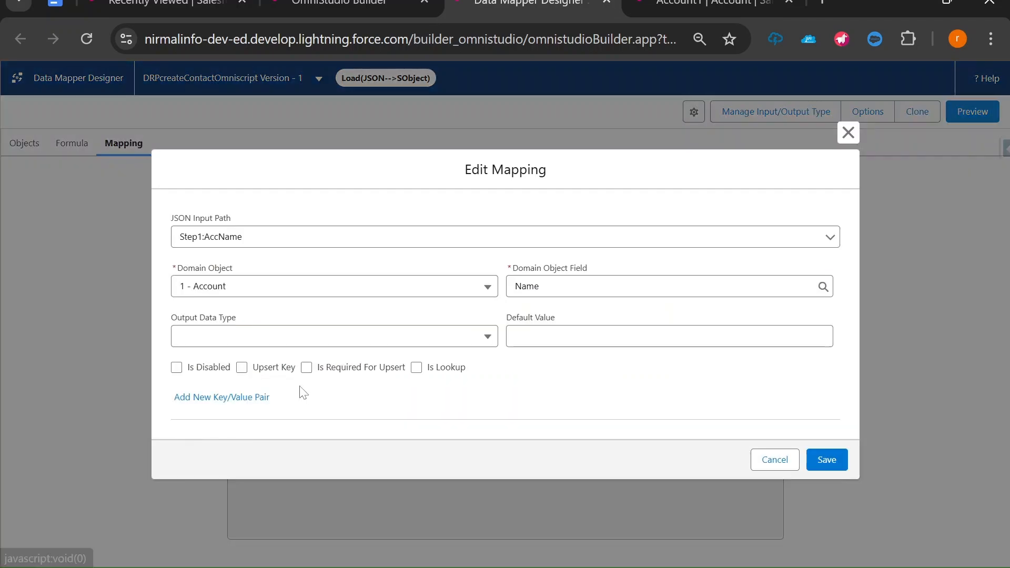
{"action": "left_click", "coordinate": [242, 370]}
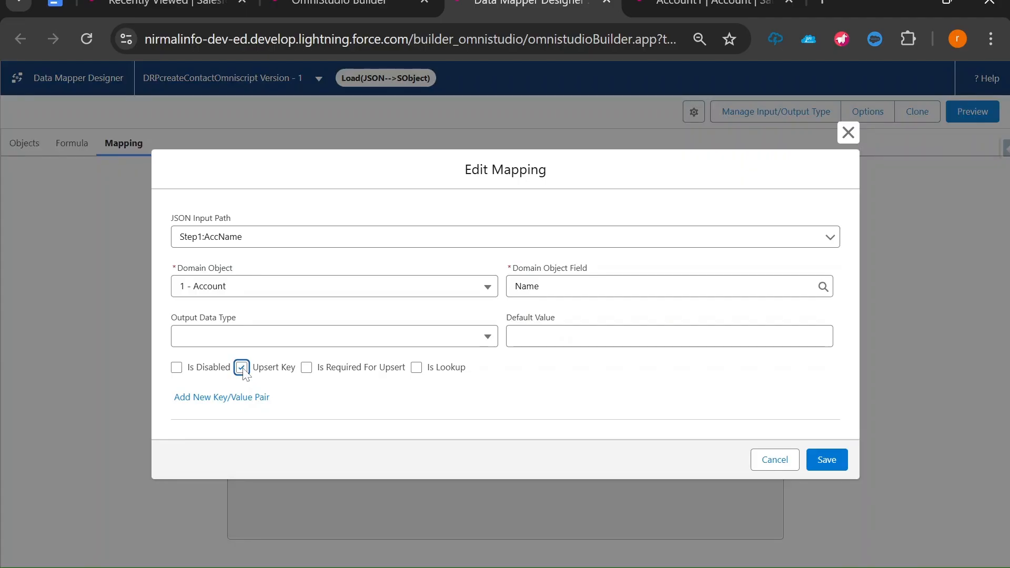
{"action": "left_click", "coordinate": [764, 466]}
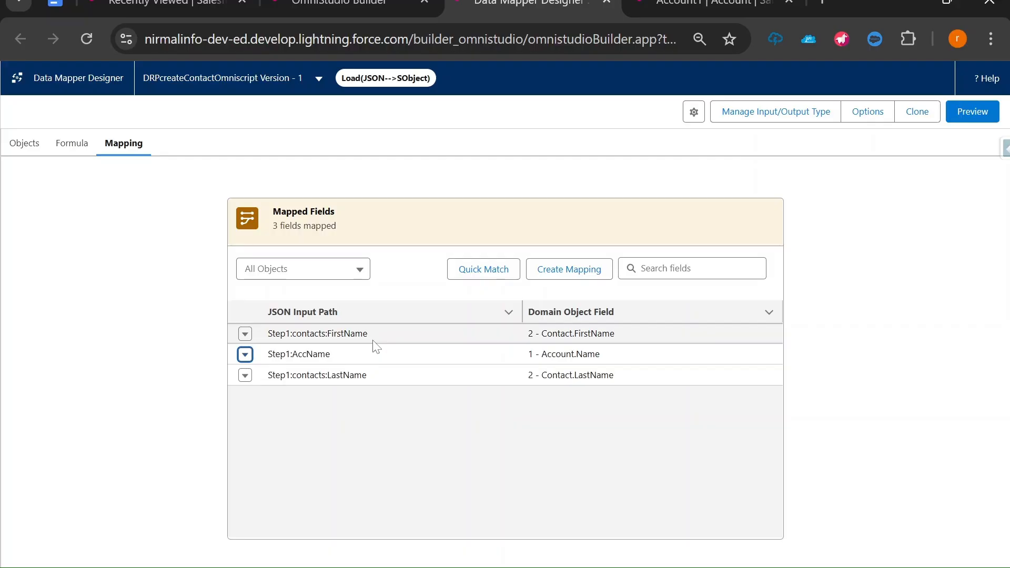
Return to the RepeatBlock Omniscript and switch it from preview to the design view.
{"action": "left_click", "coordinate": [325, 5]}
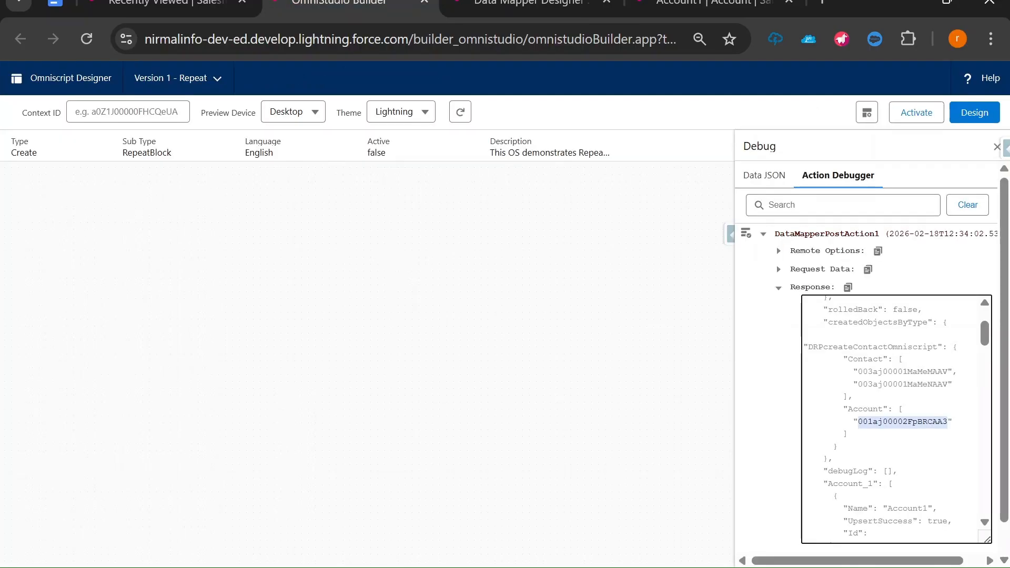
{"action": "left_click", "coordinate": [974, 121]}
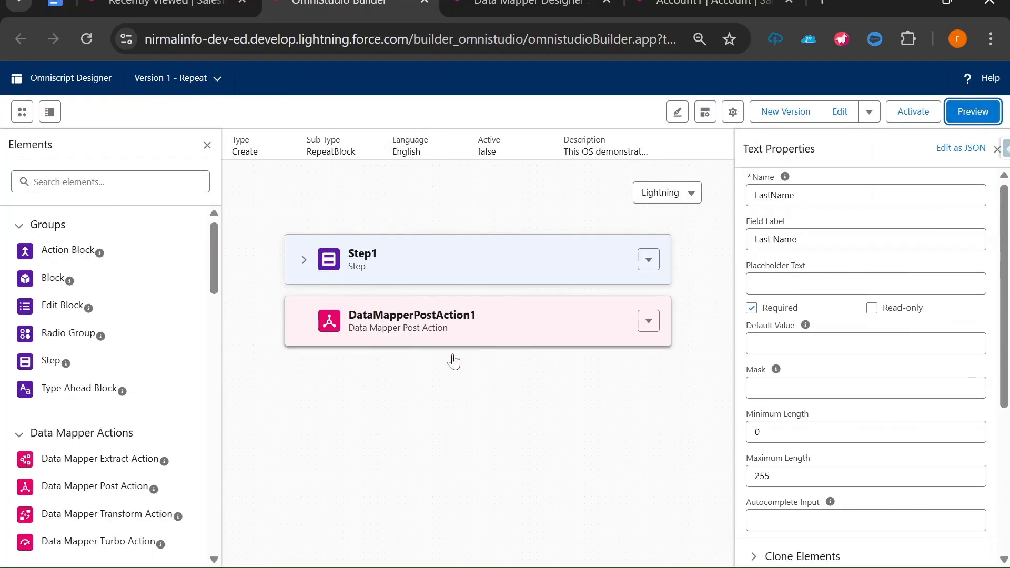
{"action": "key", "text": "alt+Tab"}
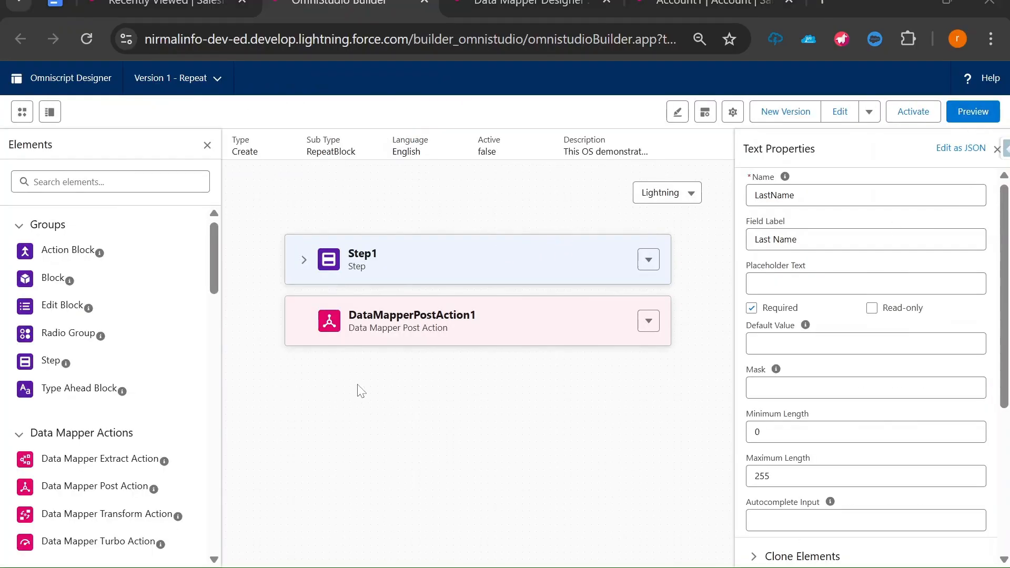